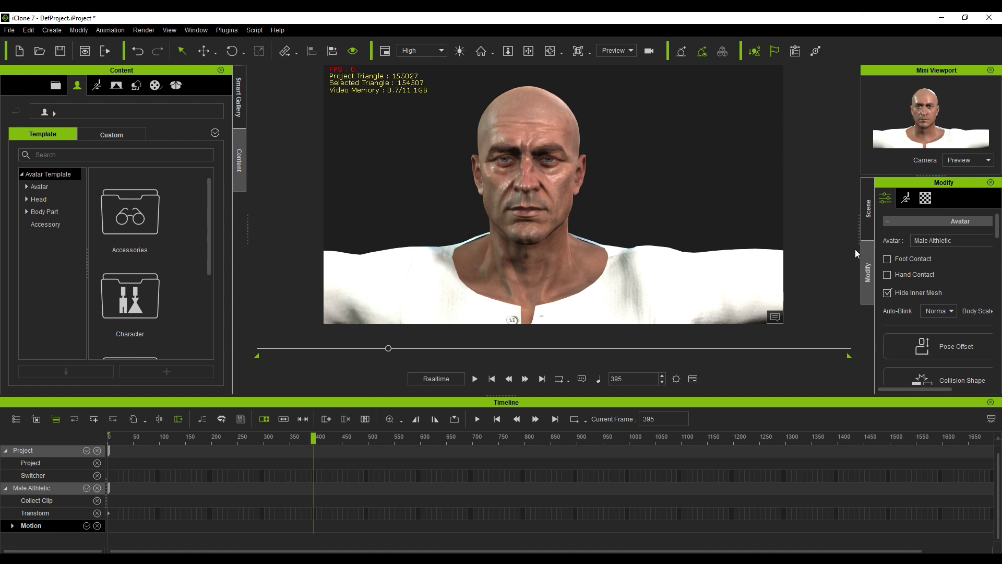
Launch the Motion Live plugin from the Motion tab and tick Record Audio for Viseme Track.
left_click(911, 199)
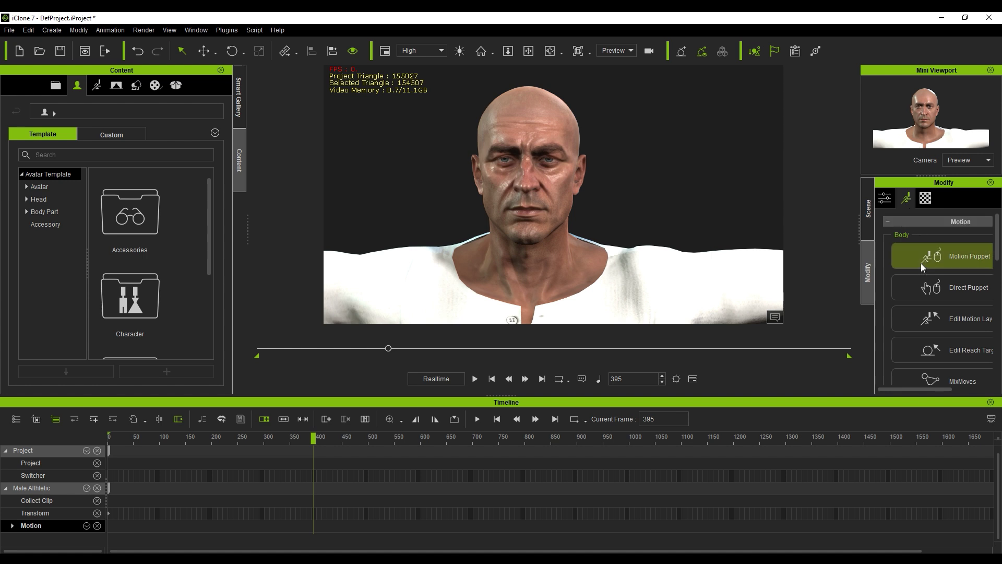
scroll(921, 263, "down", 5)
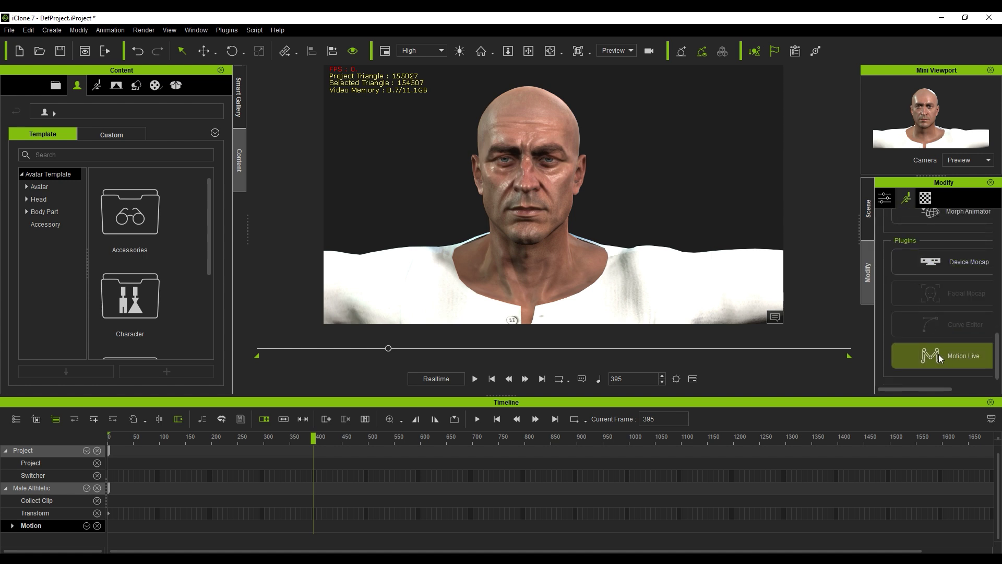
left_click(939, 356)
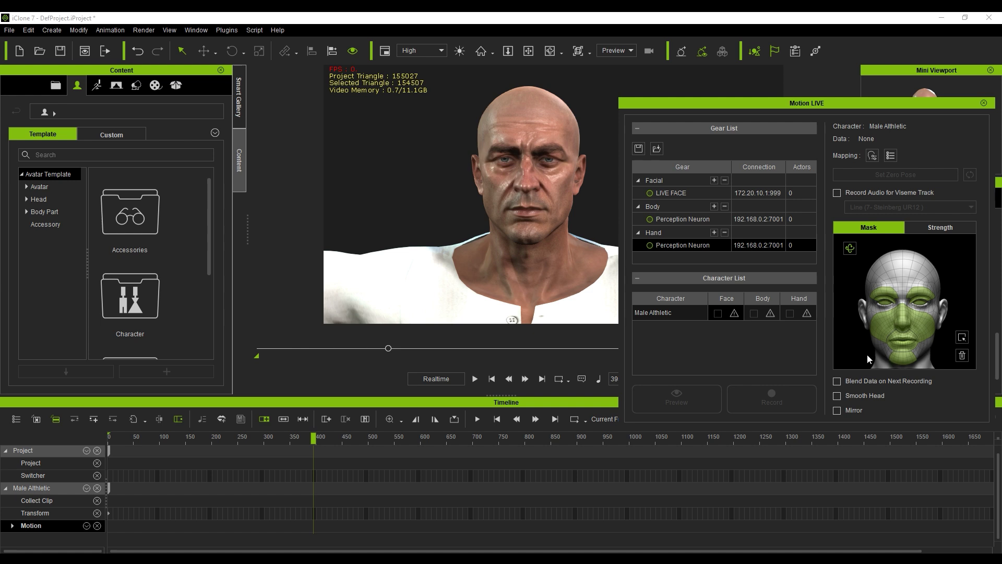
left_click(838, 192)
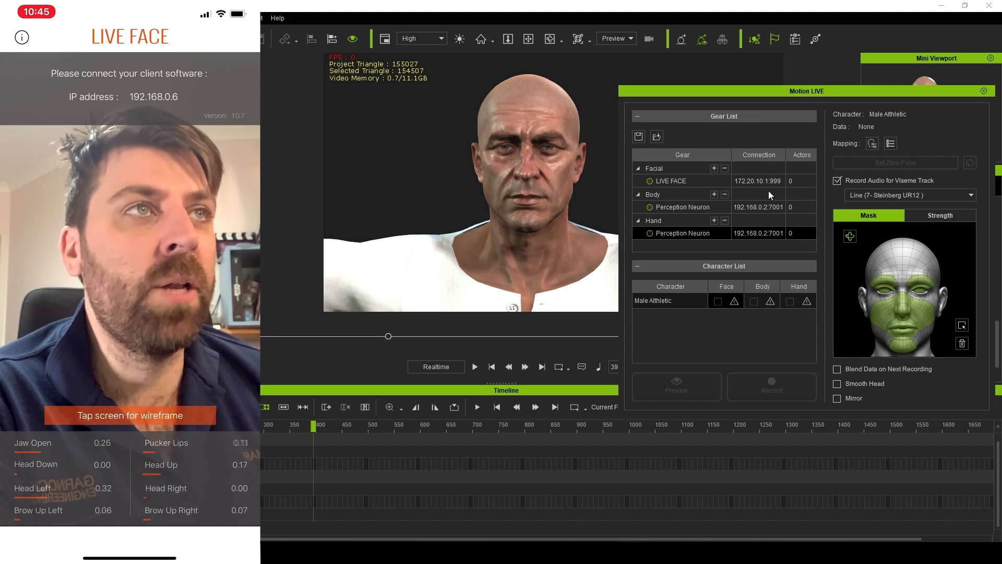
Replace the LIVE FACE connection IP with 192.168.0.6 and connect to the phone app.
left_click_drag(768, 181, 700, 185)
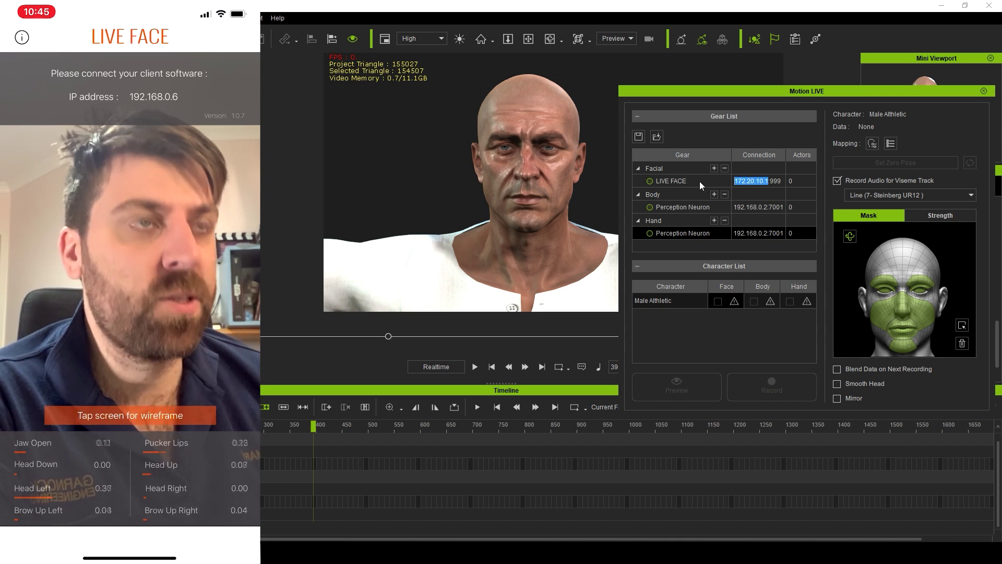
type("192.168")
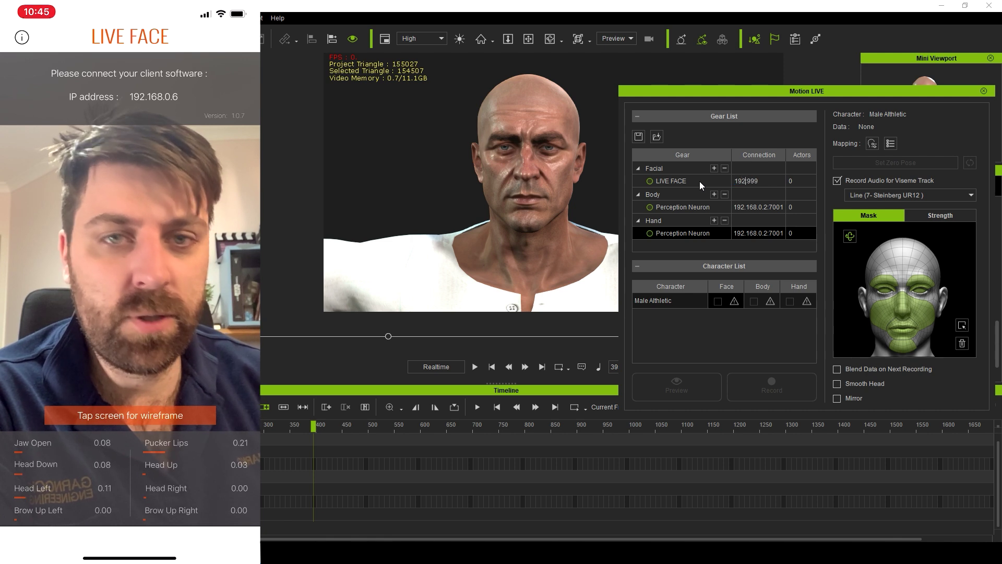
type(".0.6")
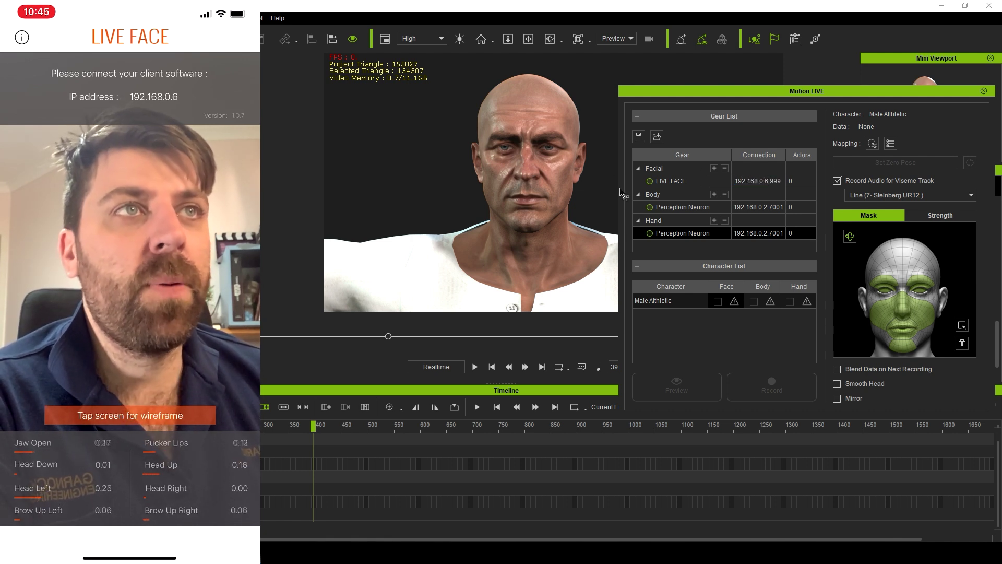
left_click(650, 181)
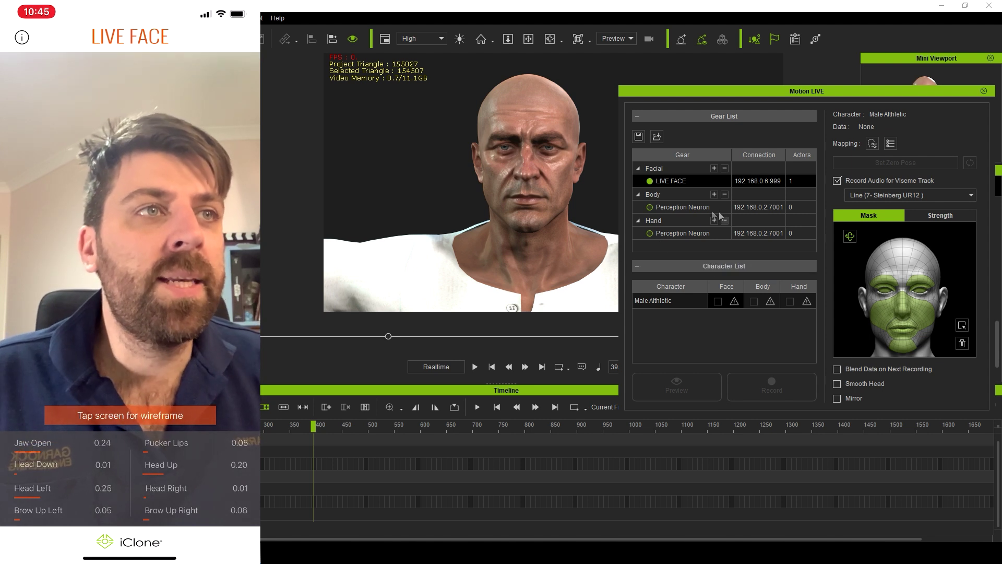
Assign LIVE FACE as Male Athletic's face gear and start a live preview.
left_click(735, 302)
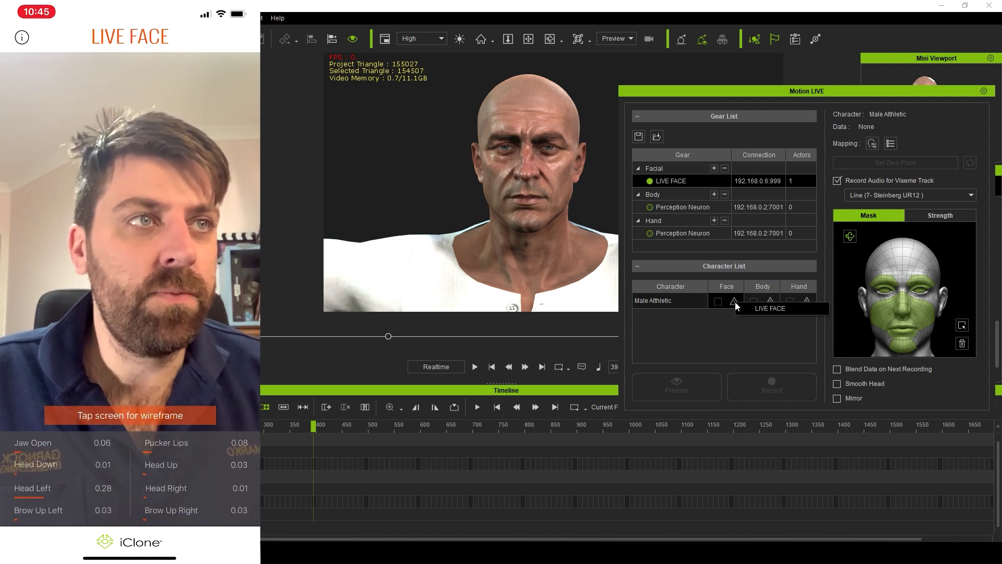
left_click(766, 308)
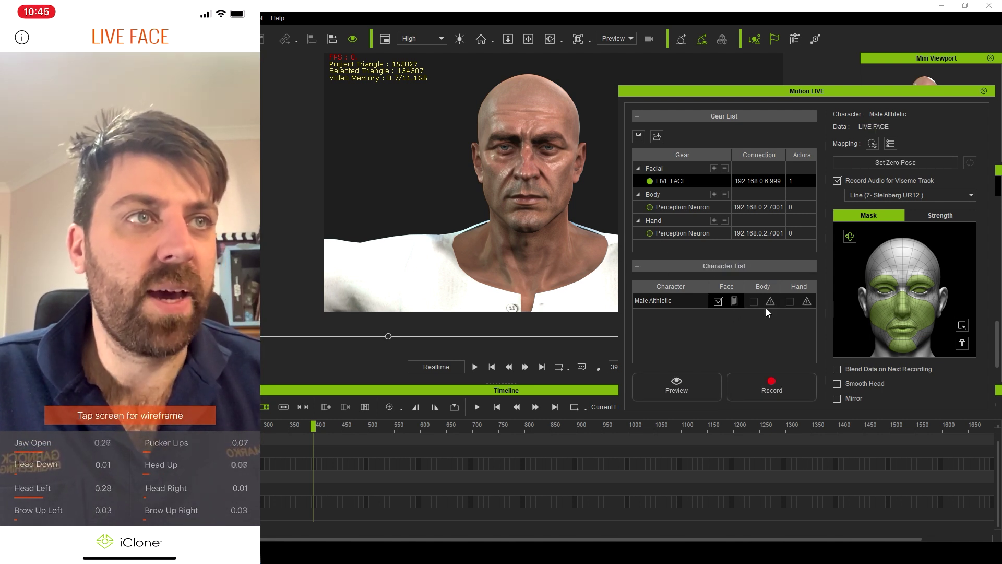
left_click(691, 386)
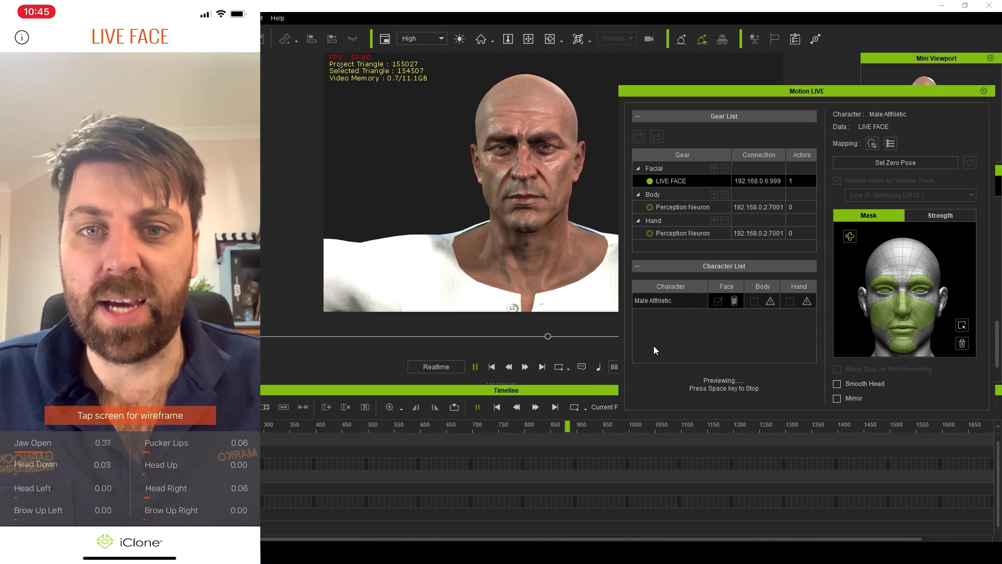
Stop the preview, set the neutral Zero Pose, and start a fresh live face preview.
key("space")
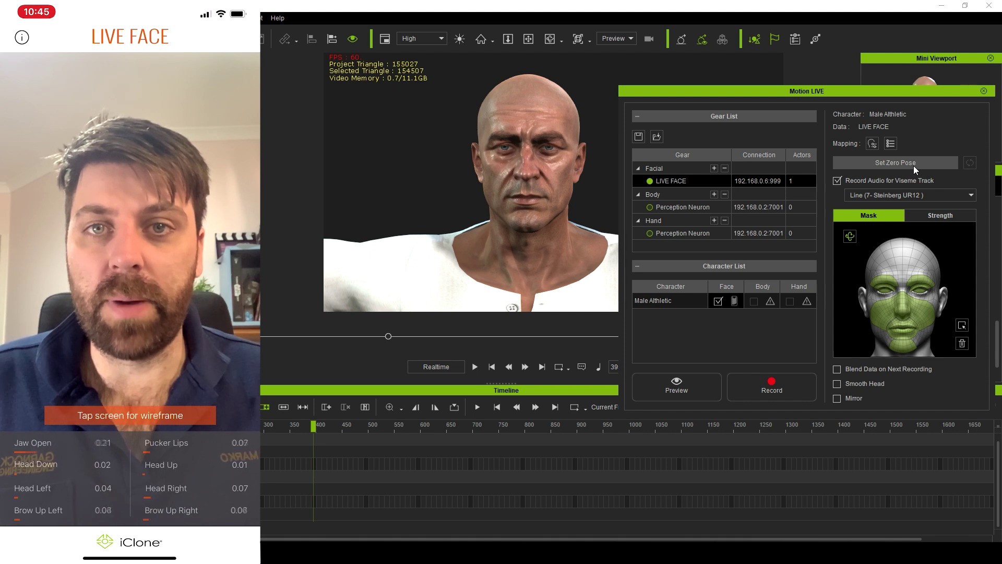
left_click(913, 165)
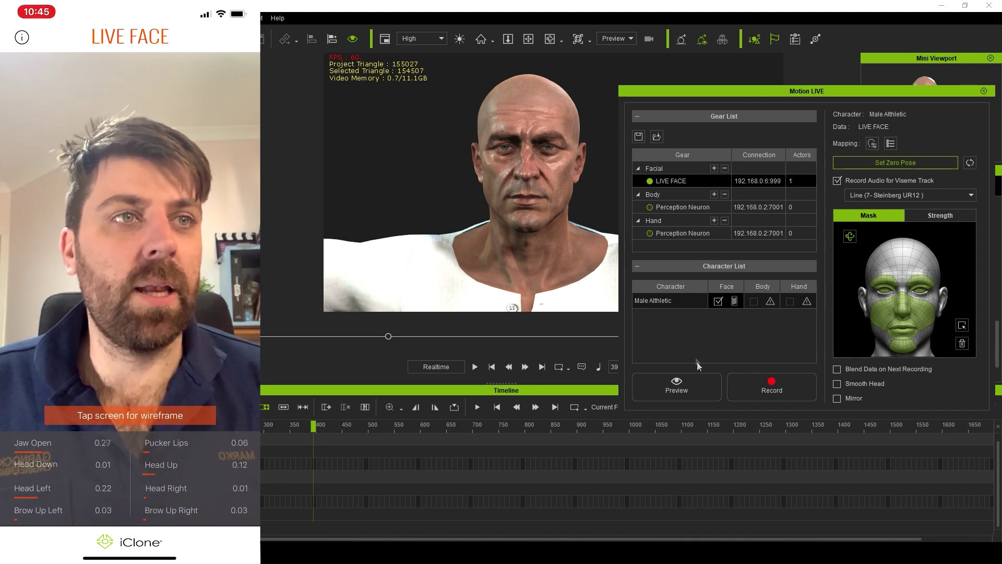
left_click(679, 392)
key("space")
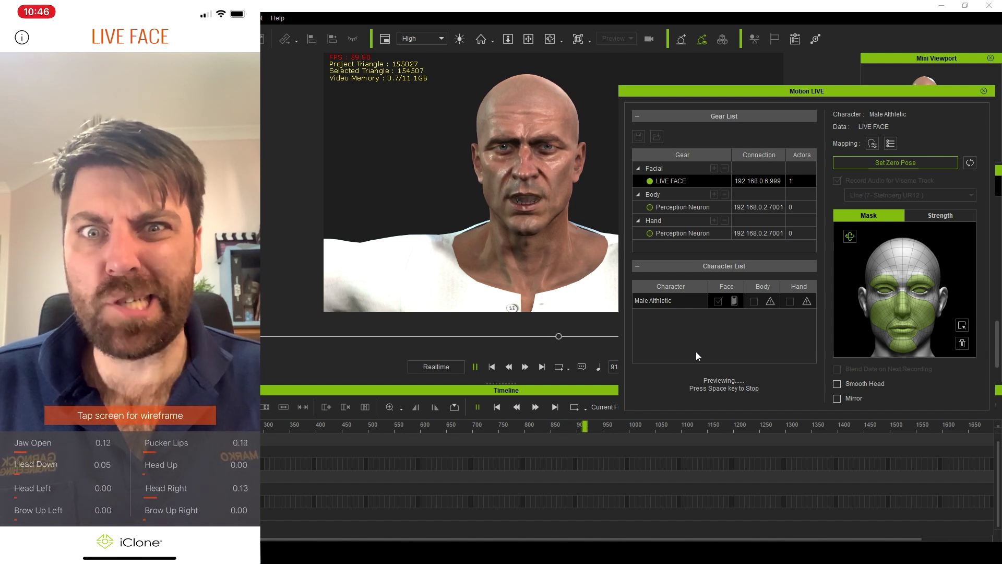
key("space")
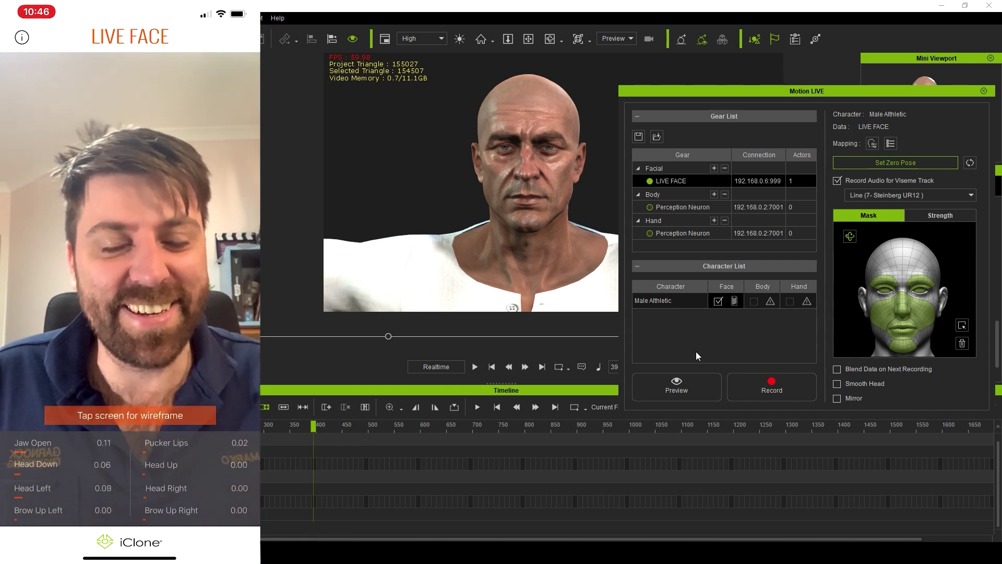
Reset the Zero Pose, then record the facial performance from frame 1 until stopped.
left_click(912, 164)
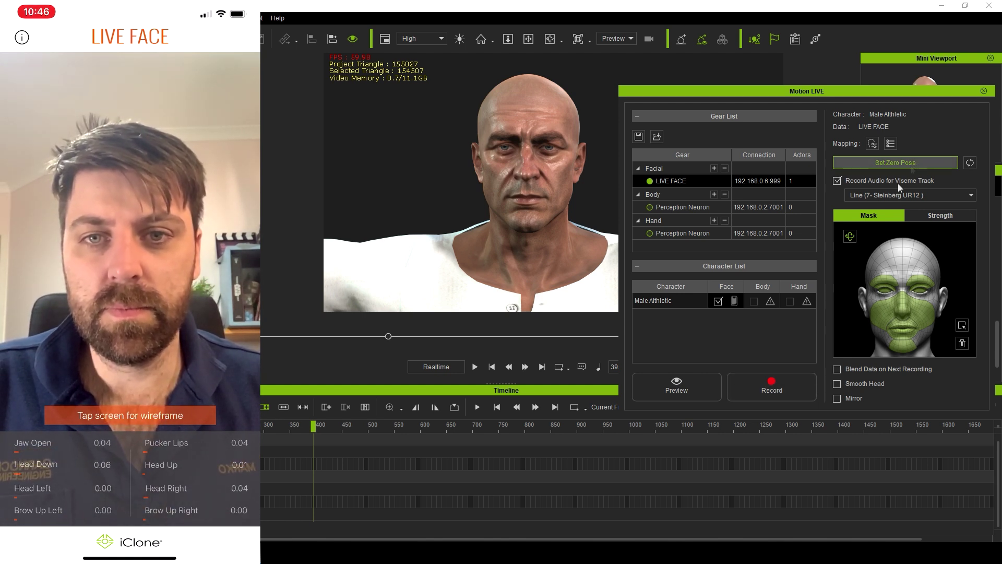
left_click(767, 385)
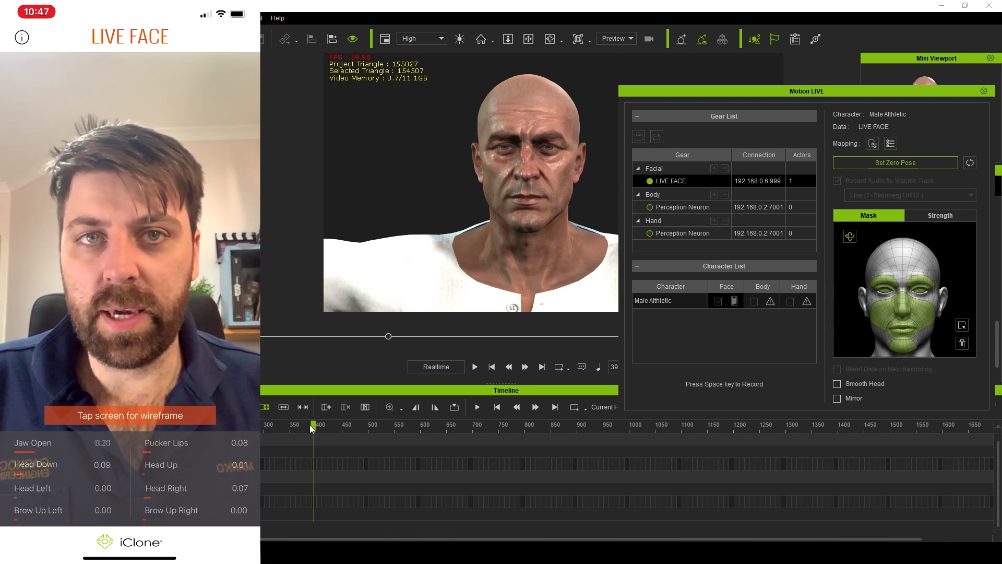
key("Home")
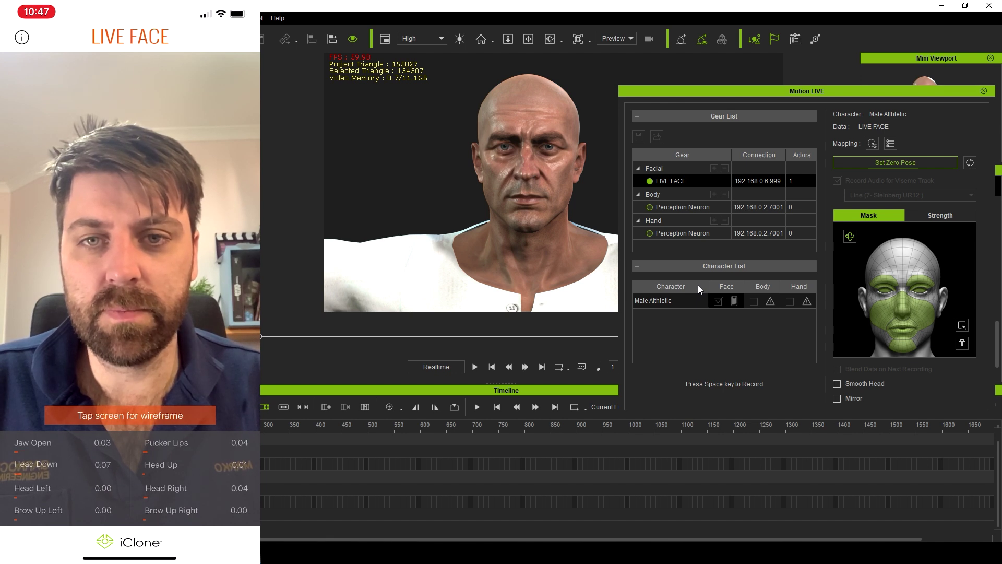
key("space")
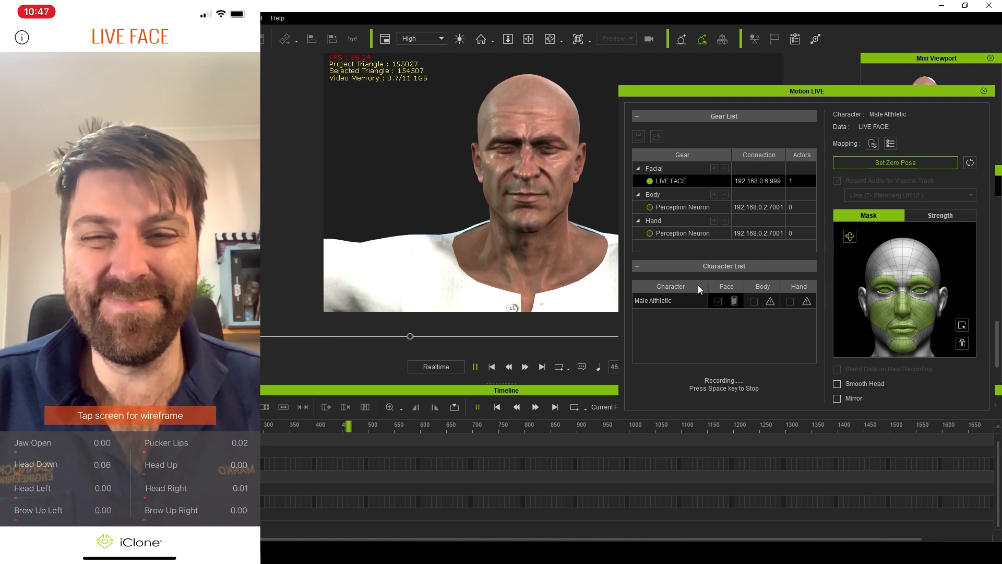
key("space")
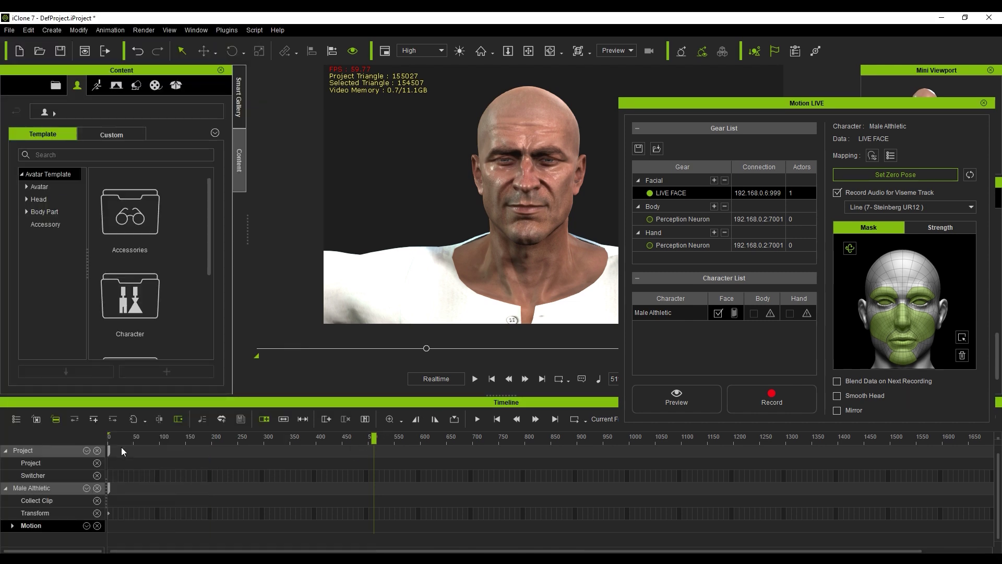
left_click(112, 437)
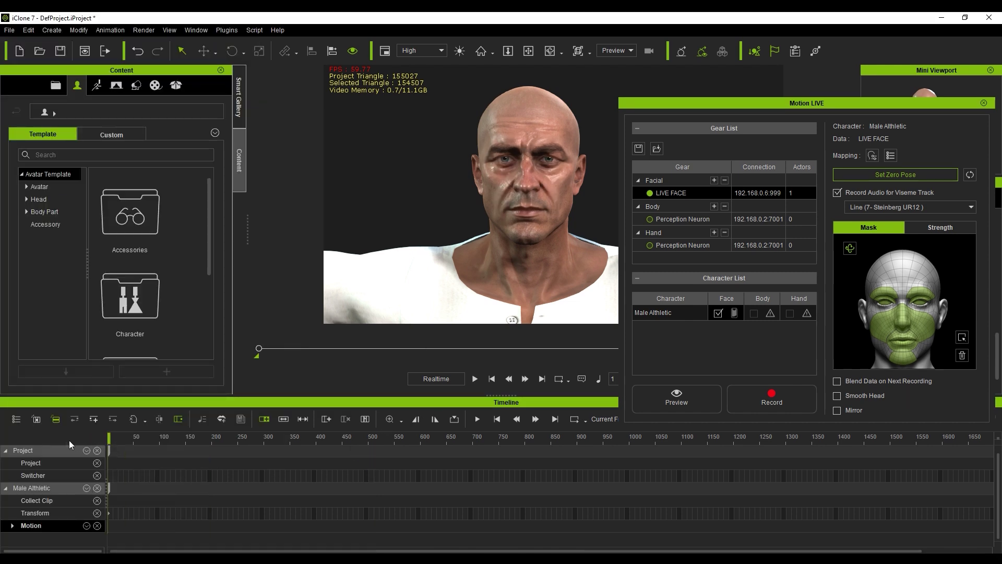
left_click(476, 379)
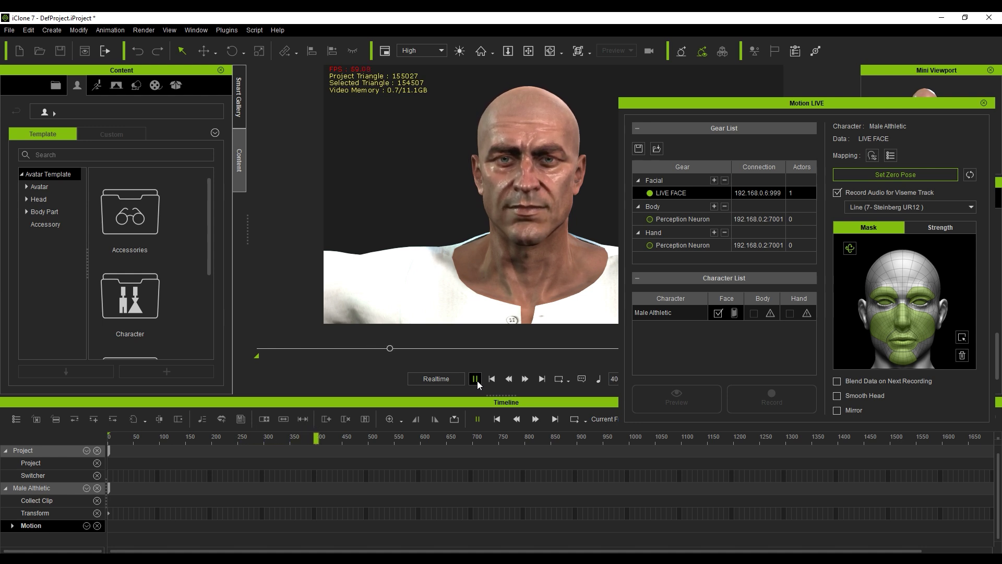
left_click(475, 379)
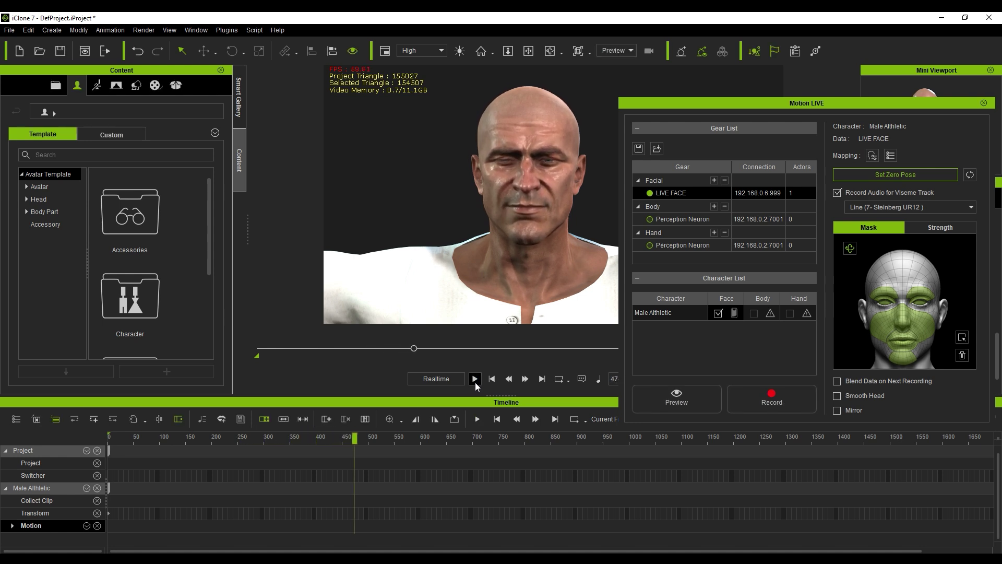
left_click(492, 379)
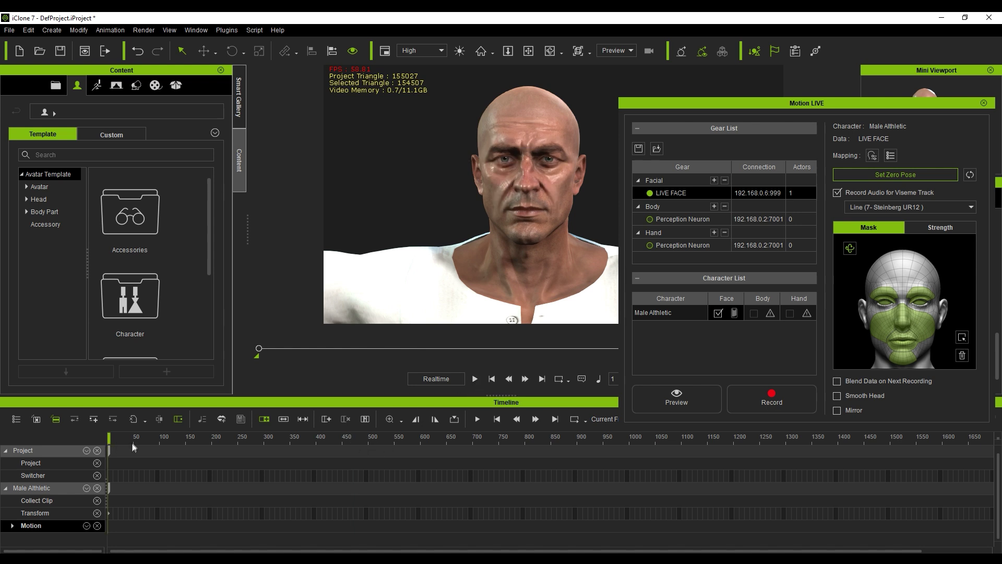
key("space")
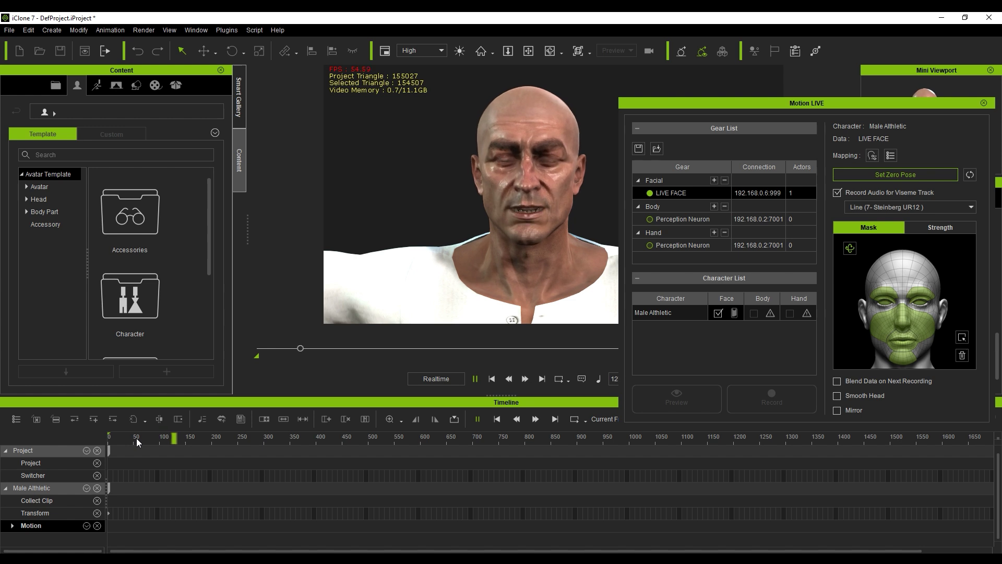
key("space")
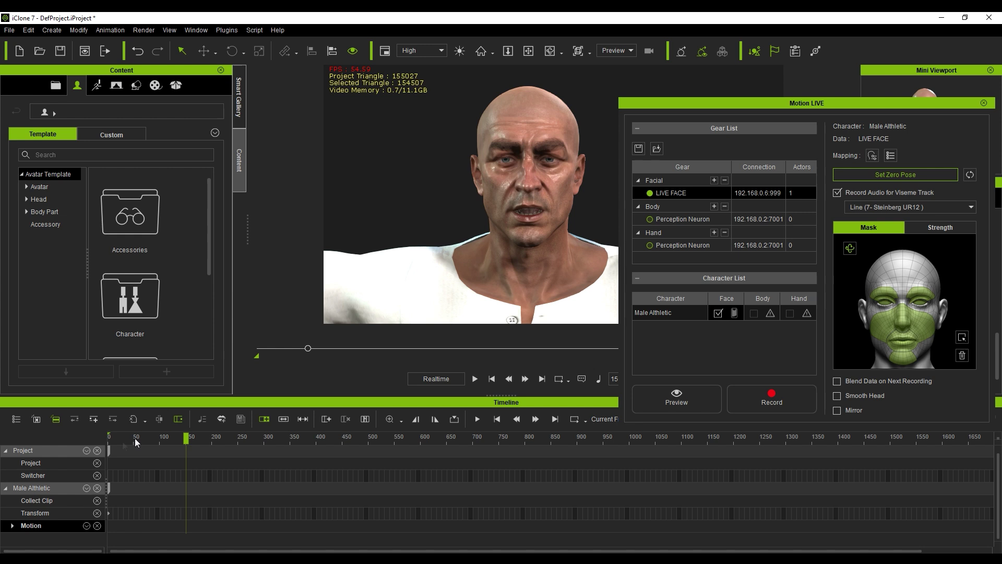
Close Motion LIVE, disconnecting all servers, and enlarge the timeline with the Motion track expanded.
left_click(984, 103)
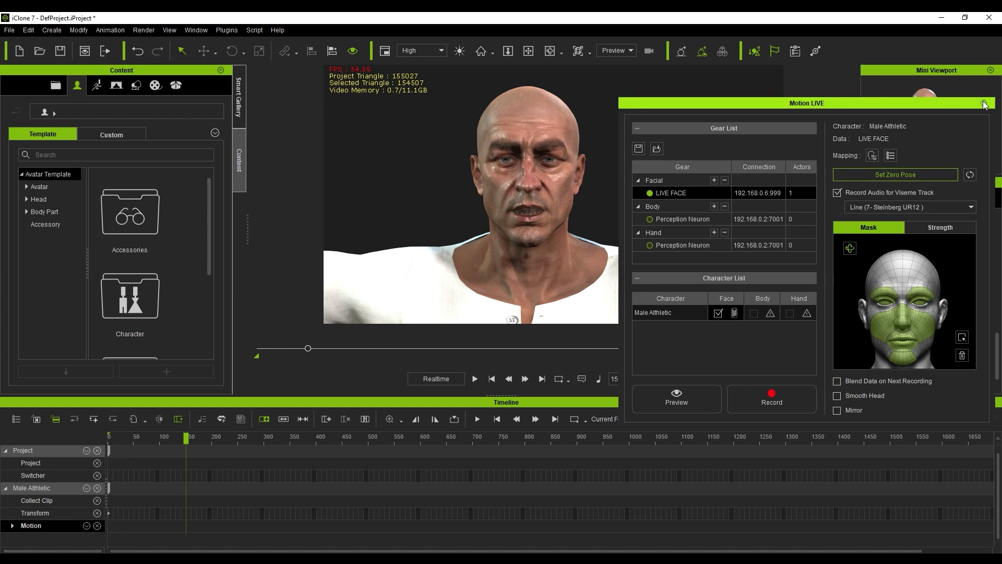
left_click(478, 325)
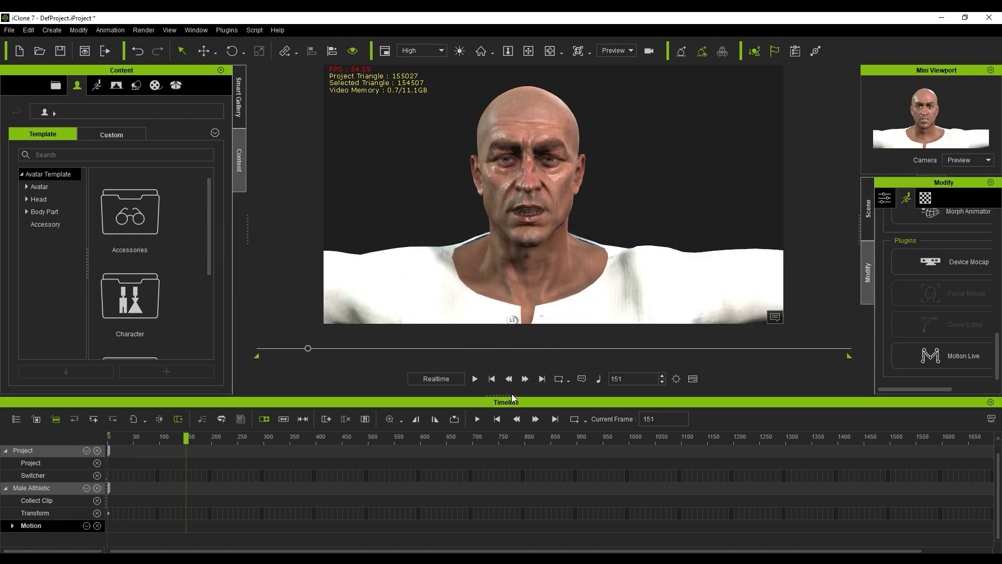
left_click_drag(512, 396, 503, 303)
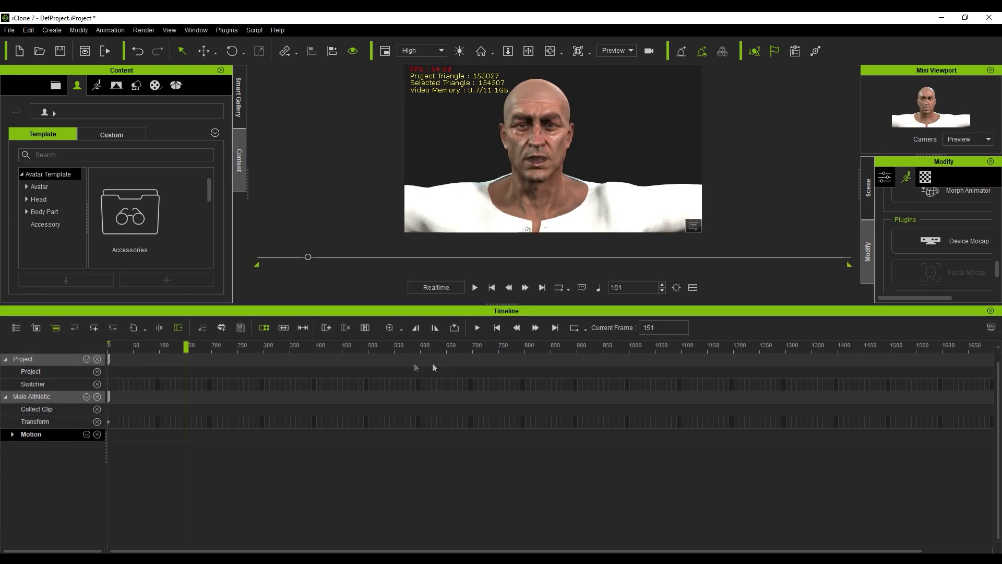
left_click(13, 435)
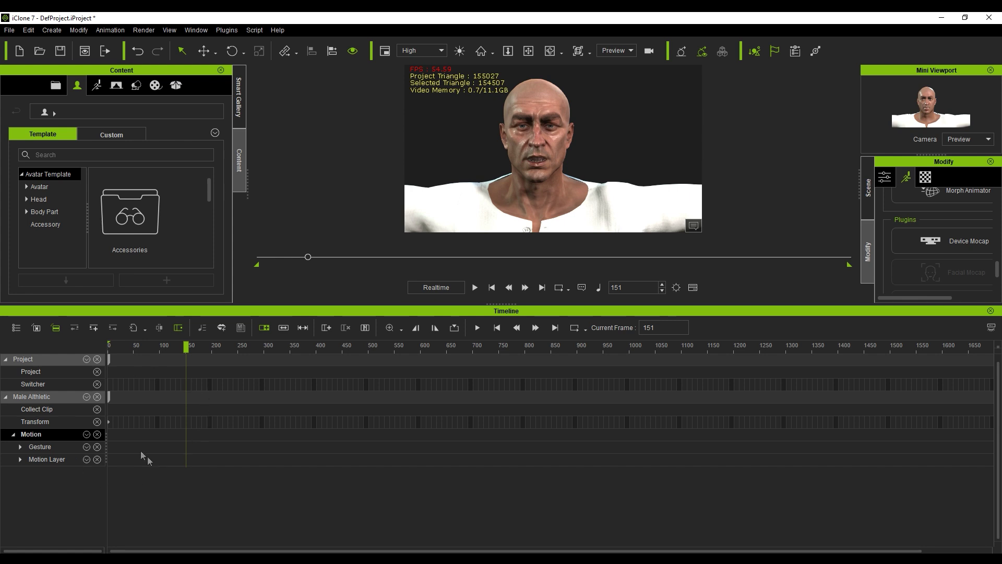
Turn on and expand Male Athletic's Viseme track in the timeline.
left_click(86, 396)
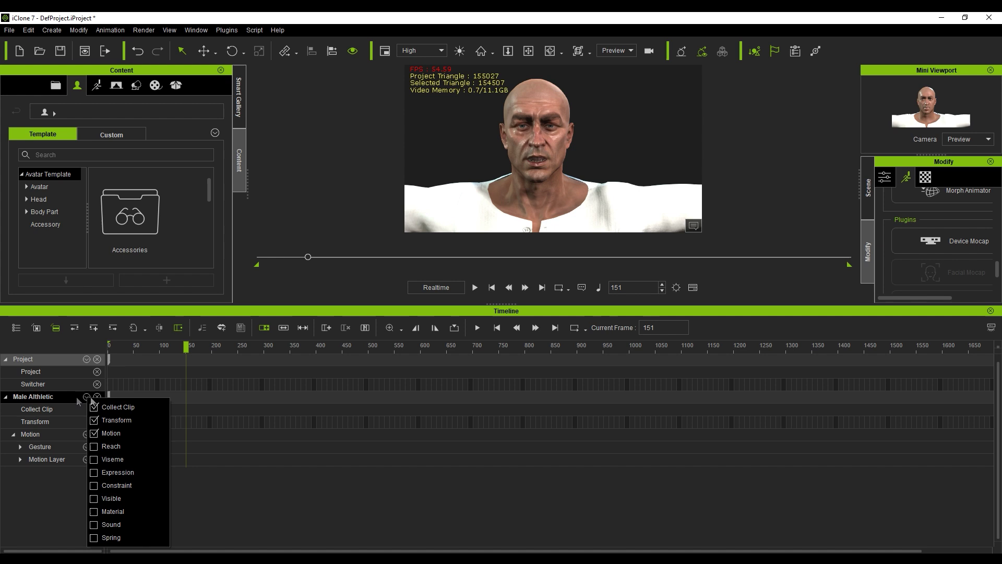
left_click(94, 460)
left_click(17, 473)
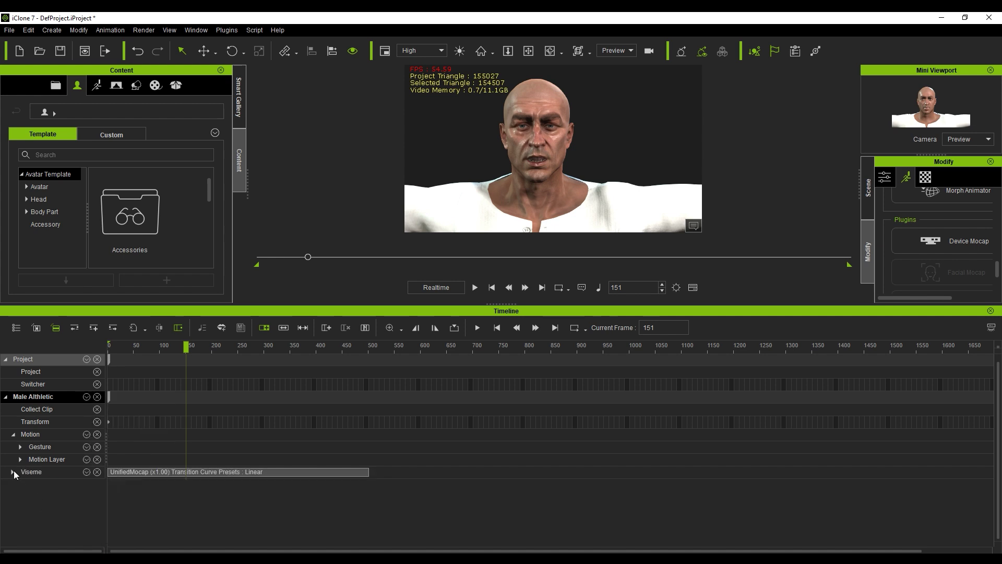
left_click(13, 471)
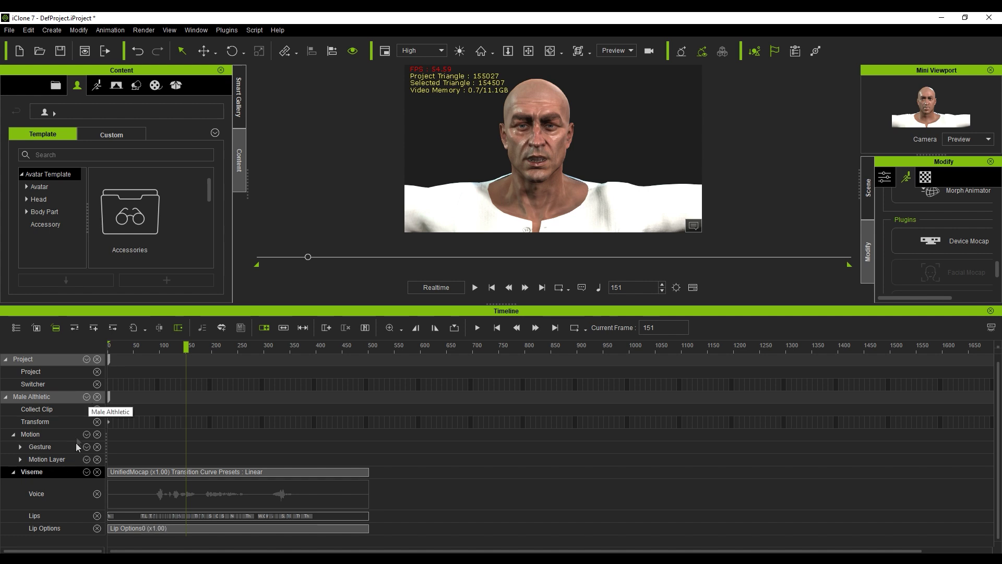
Turn on and expand the Expression track, select the clips, and move to frame 499.
left_click(86, 397)
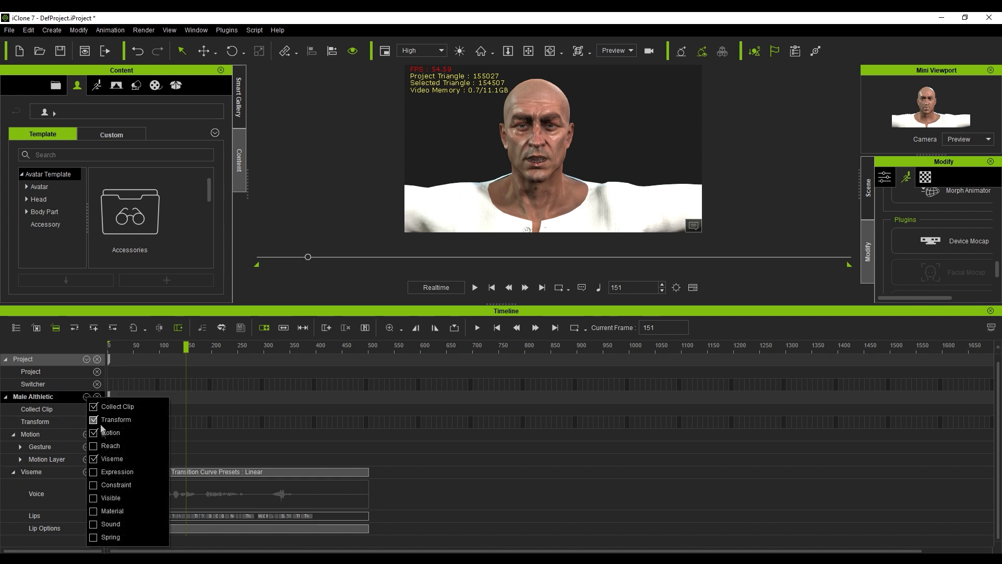
left_click(96, 472)
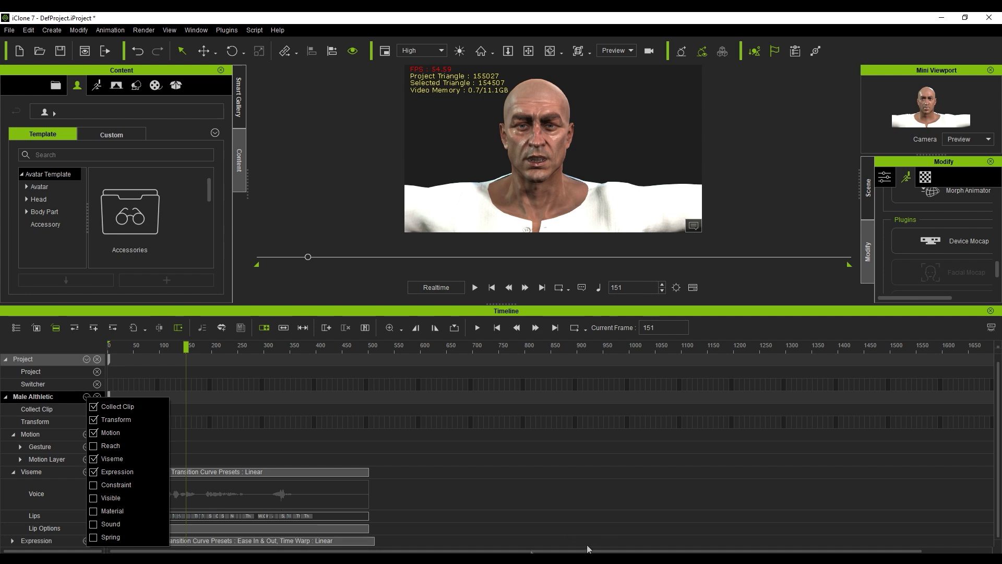
left_click(13, 540)
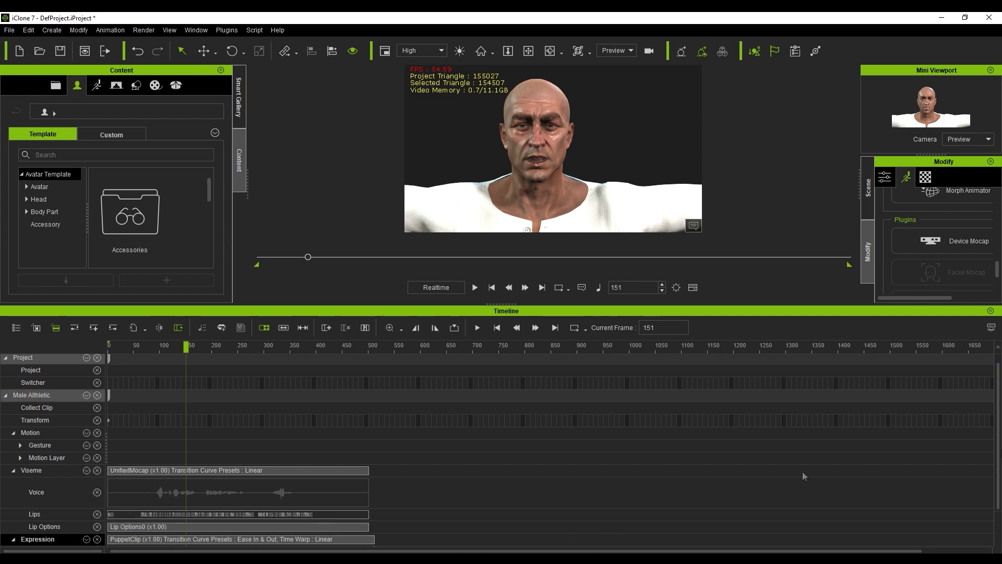
scroll(999, 414, "down", 1)
left_click(207, 505)
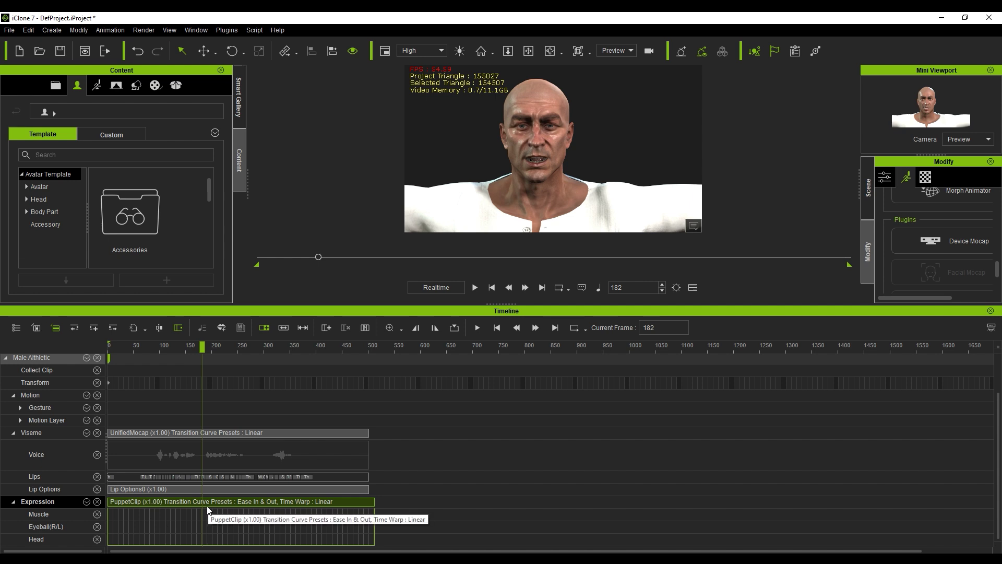
left_click(151, 433)
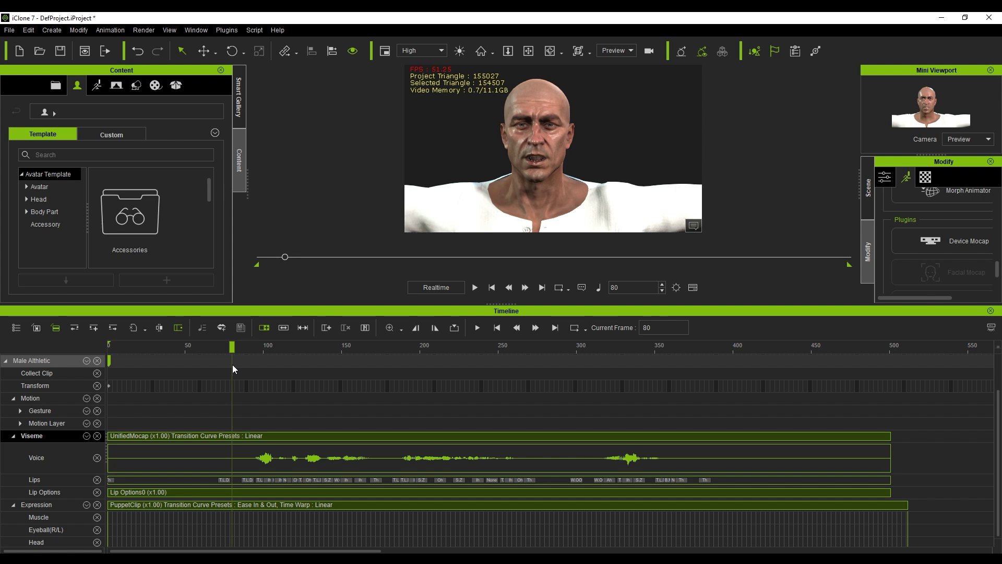
left_click_drag(891, 345, 887, 346)
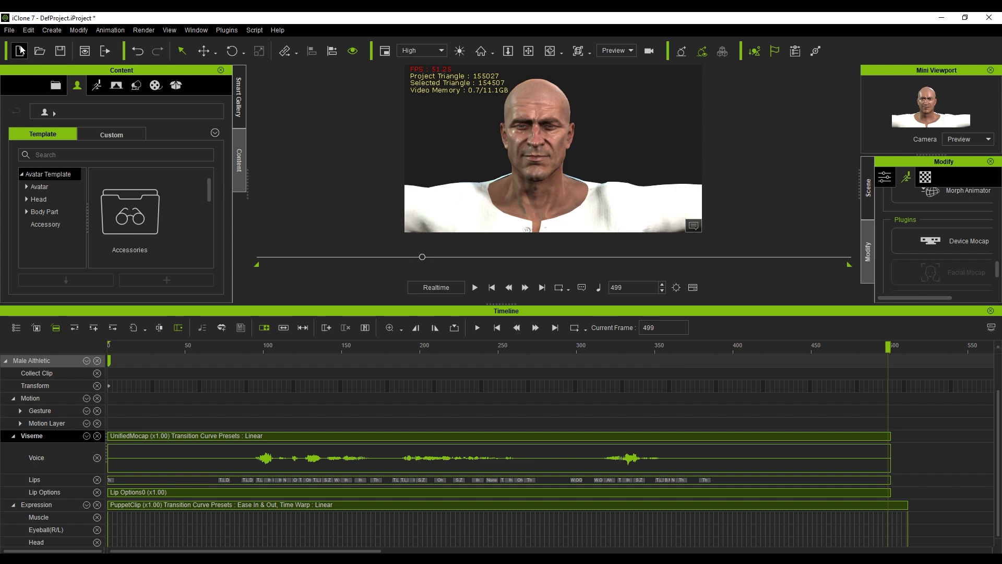
Export the character as FBX with the range ending at frame 500, saved as Line1.
left_click(11, 30)
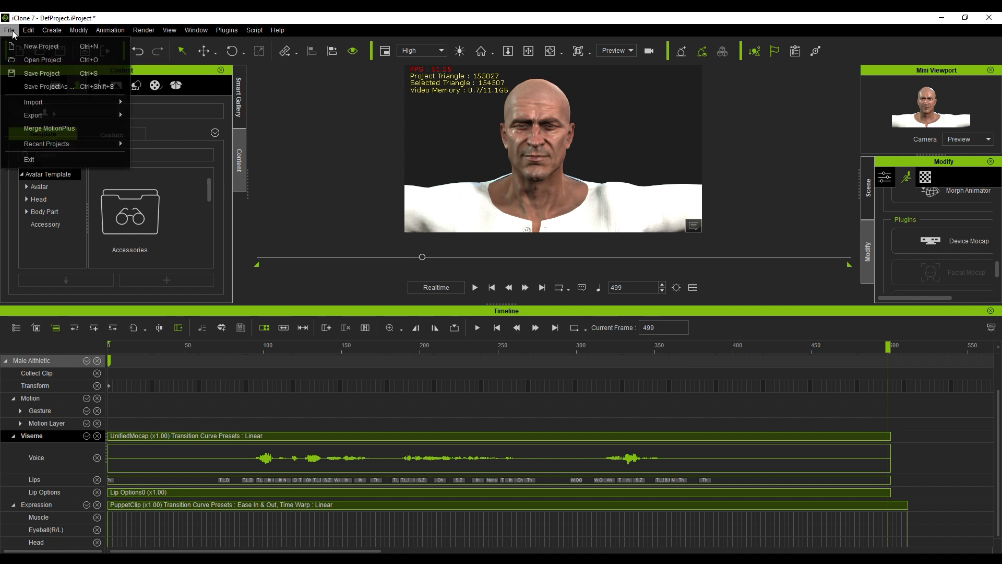
mouse_move(67, 115)
left_click(172, 131)
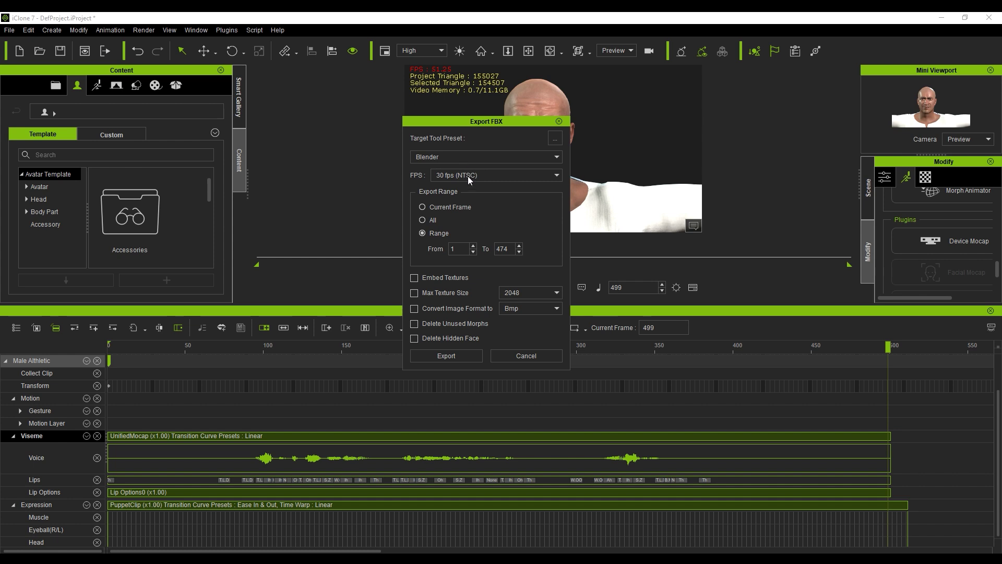
double_click(502, 248)
type("500")
left_click(460, 353)
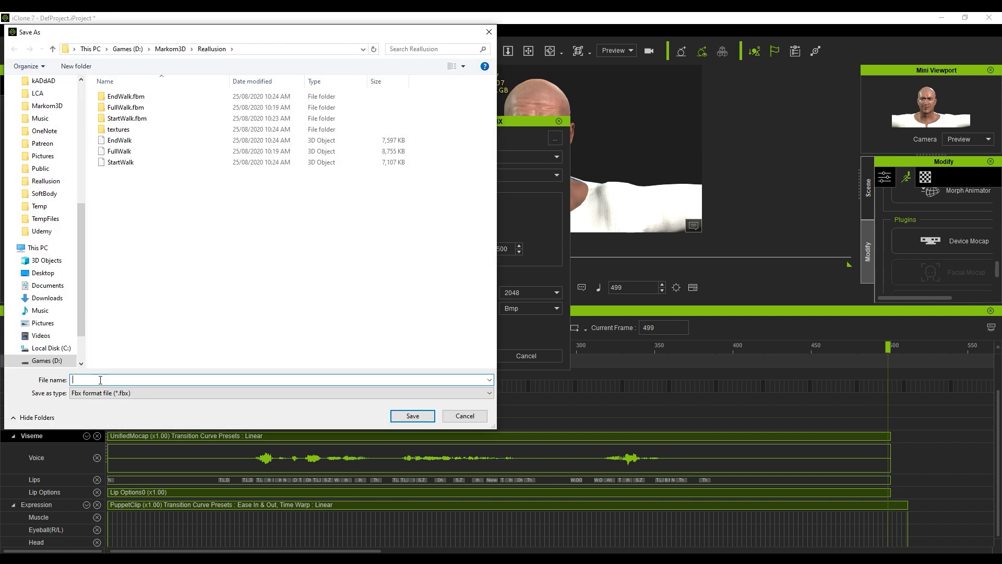
type("Line1")
left_click(422, 418)
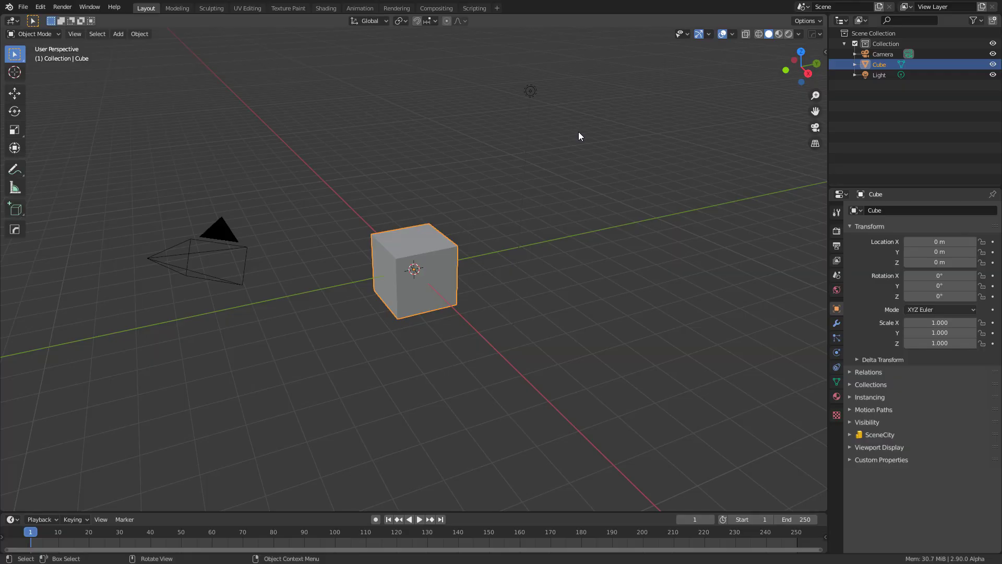
Start an FBX import, browse to the Reallusion folder and pick FullJoke.fbx.
left_click(23, 7)
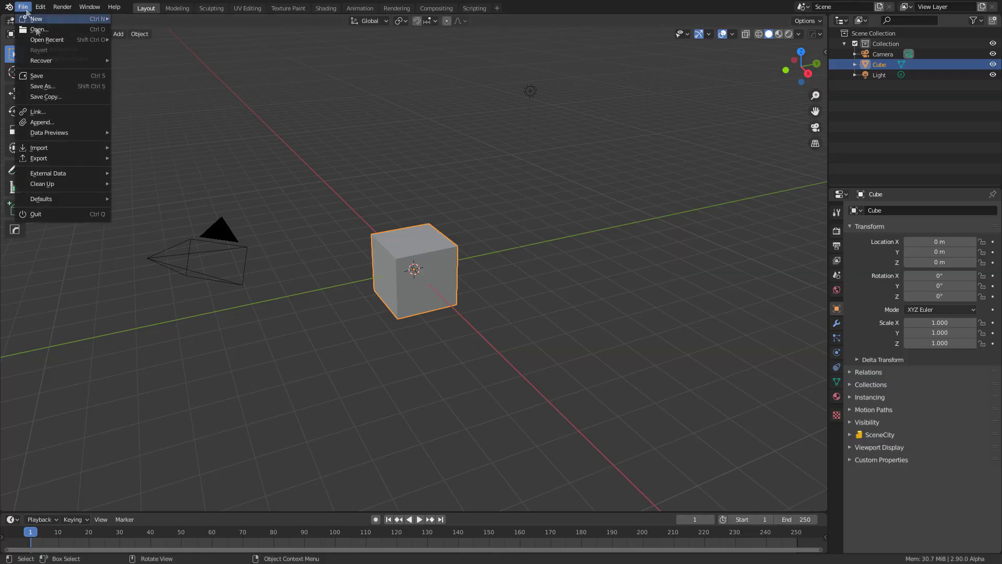
mouse_move(68, 146)
left_click(153, 168)
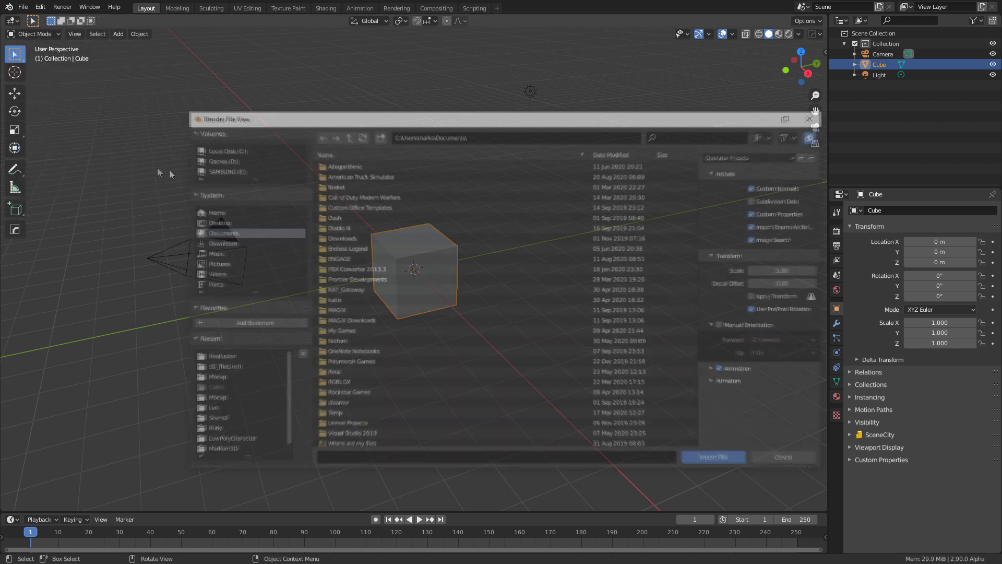
left_click(222, 358)
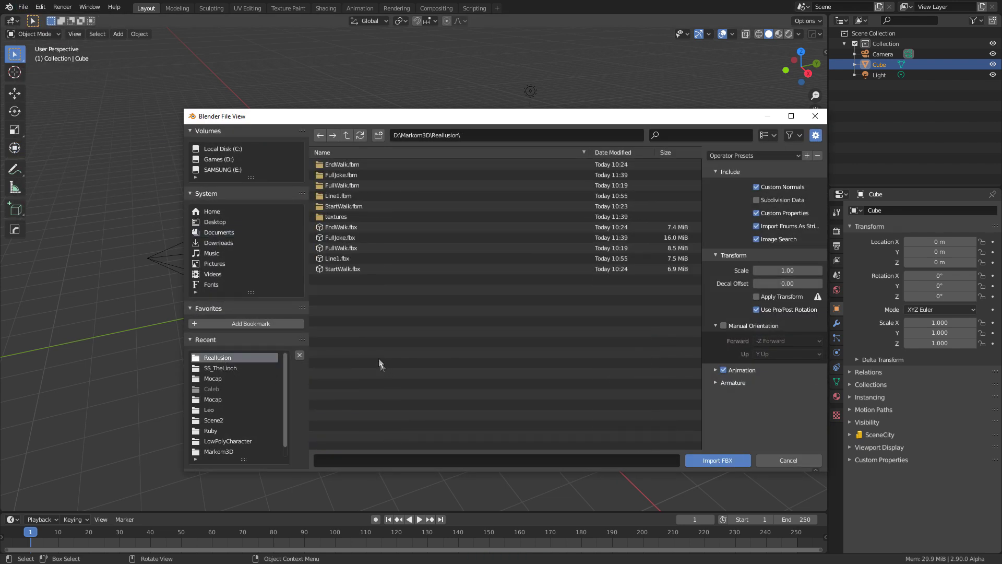
left_click(369, 238)
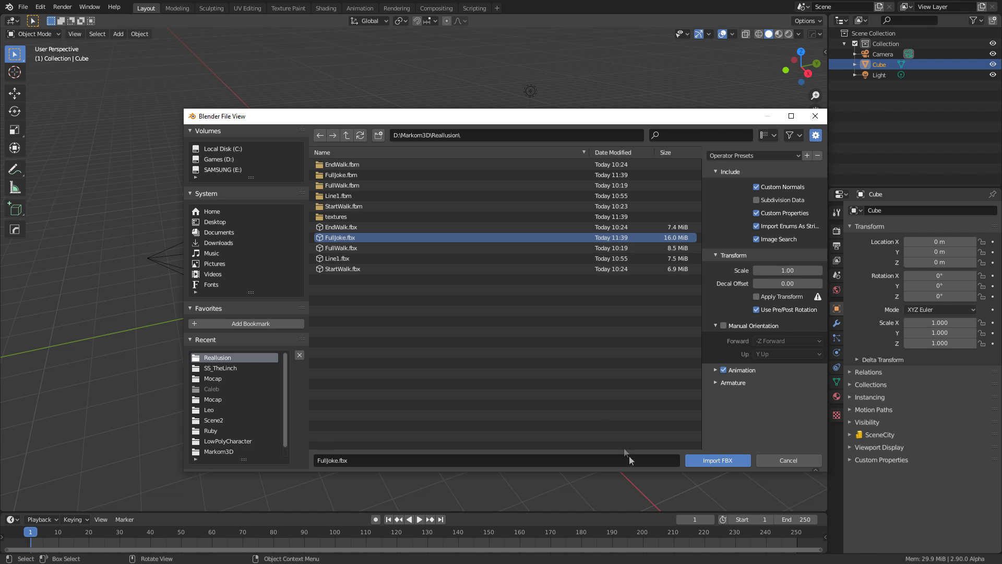
Import FullJoke.fbx and delete the default cube.
left_click(715, 462)
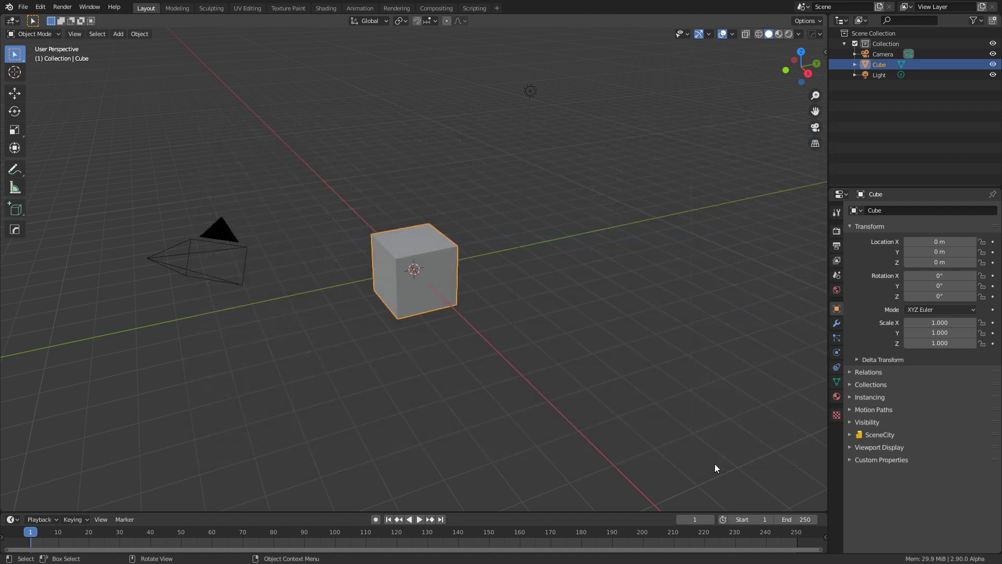
left_click(441, 274)
key("Delete")
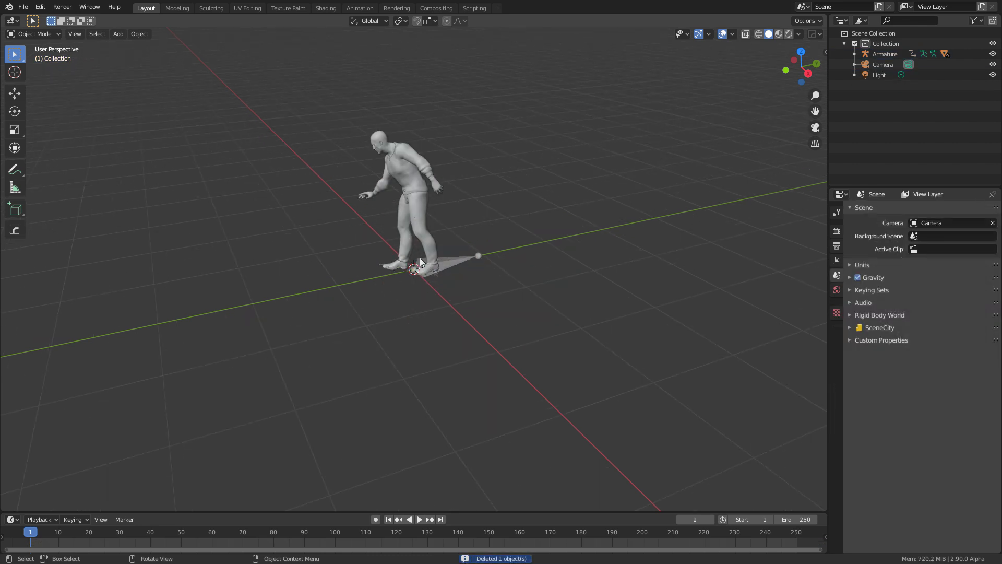
Select the imported armature and scrub the timeline to preview its motion up to frame 178.
middle_click_drag(420, 261, 451, 292)
scroll(451, 293, "up", 5)
middle_click_drag(444, 334, 438, 375)
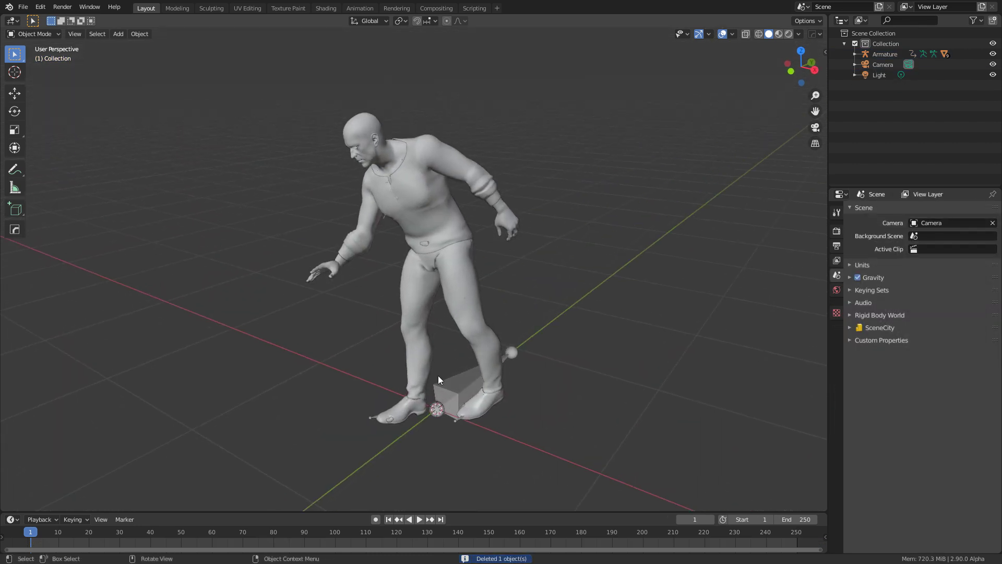
left_click(462, 394)
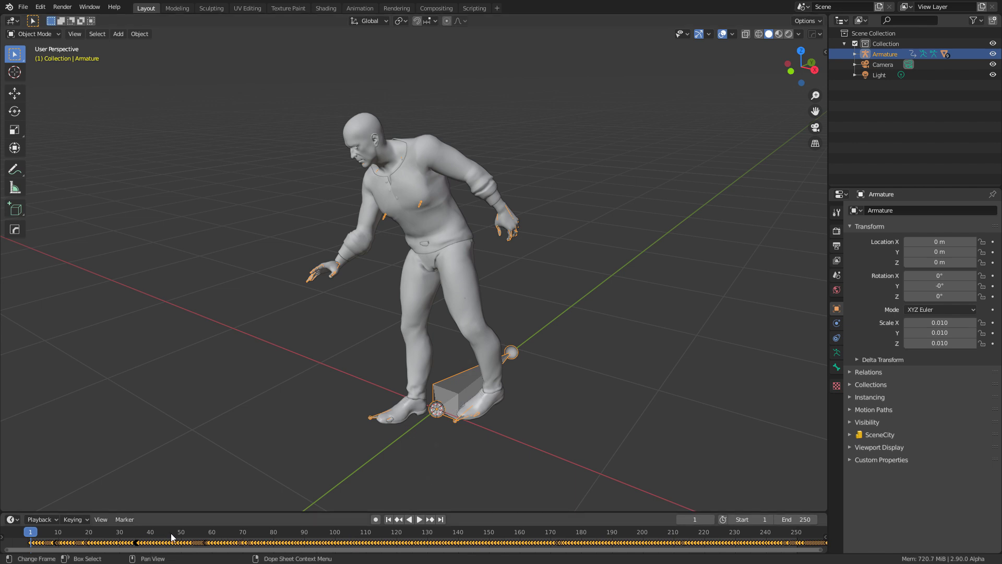
left_click_drag(170, 533, 575, 522)
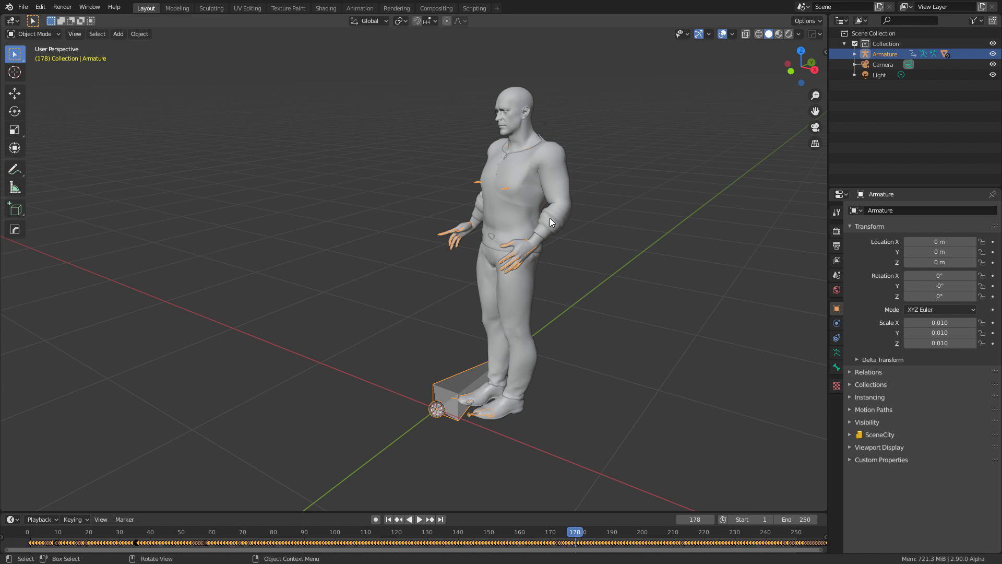
middle_click_drag(550, 218, 473, 248, "shift")
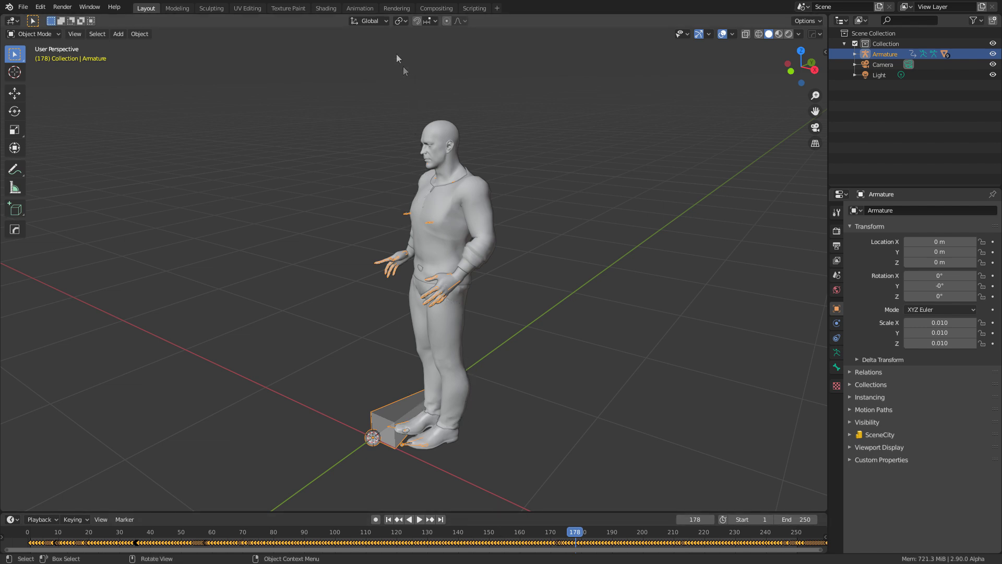
Switch to the Animation workspace with the left area as the NLA editor, and play to frame 126.
left_click(360, 8)
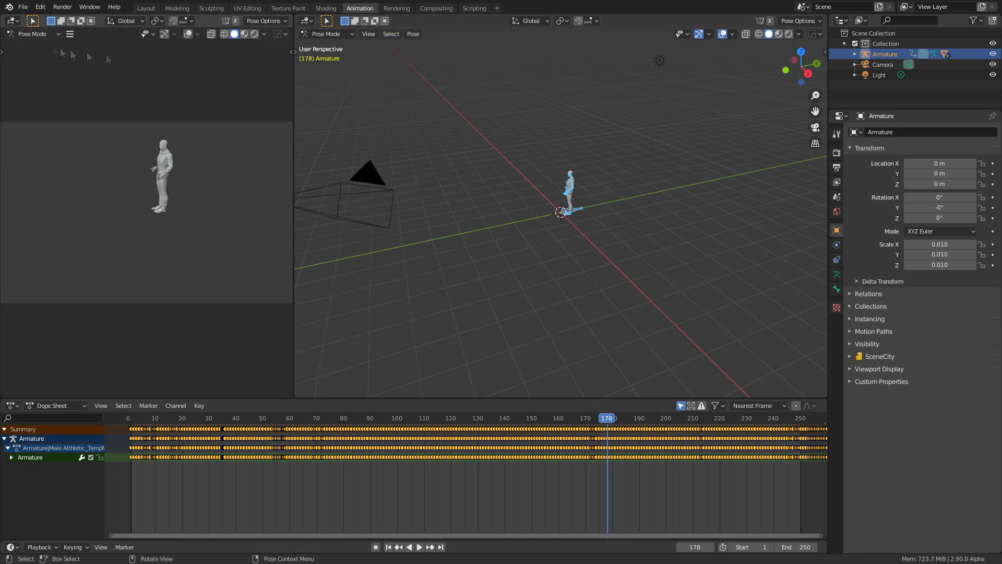
left_click(12, 21)
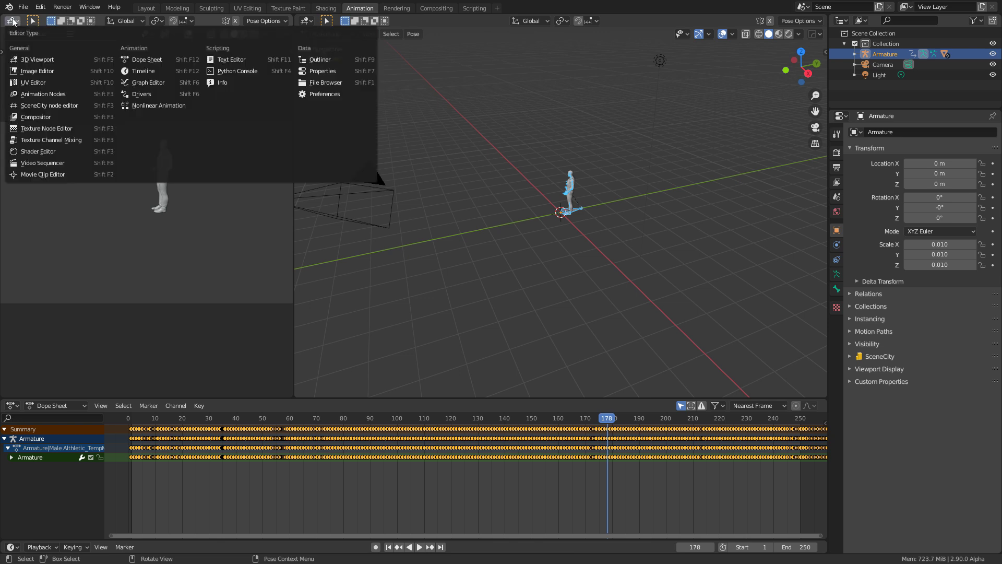
left_click(148, 106)
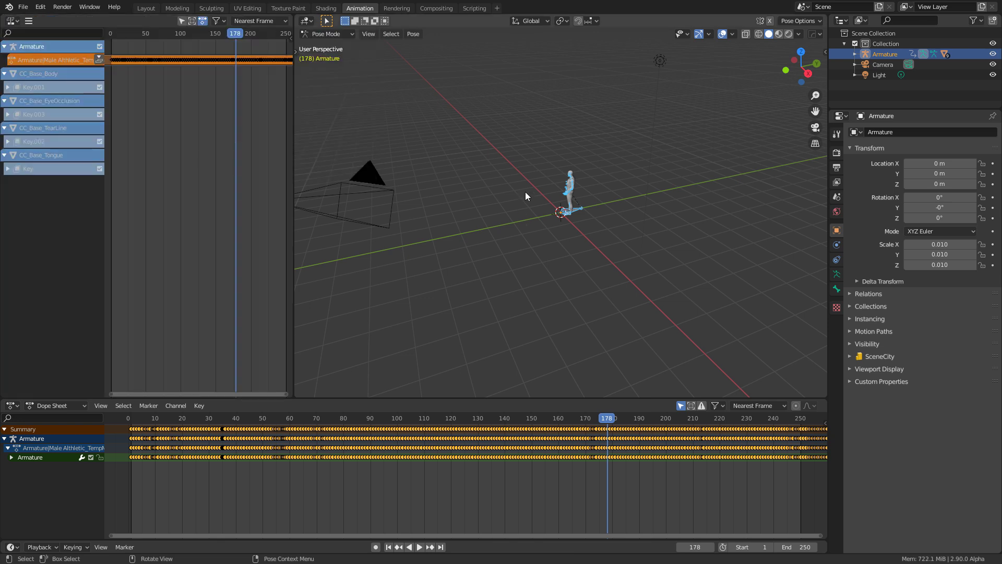
middle_click_drag(525, 192, 454, 271)
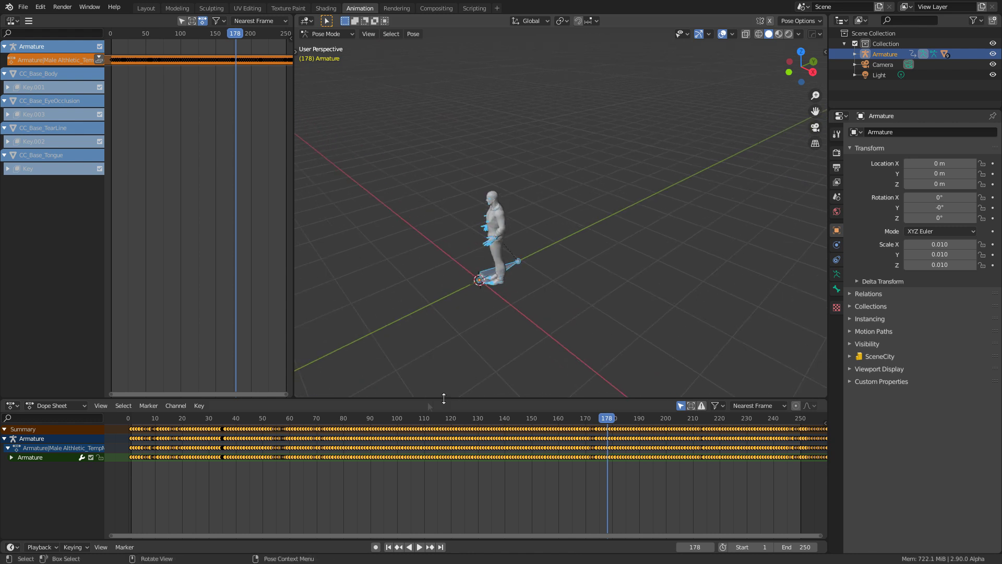
left_click(409, 417)
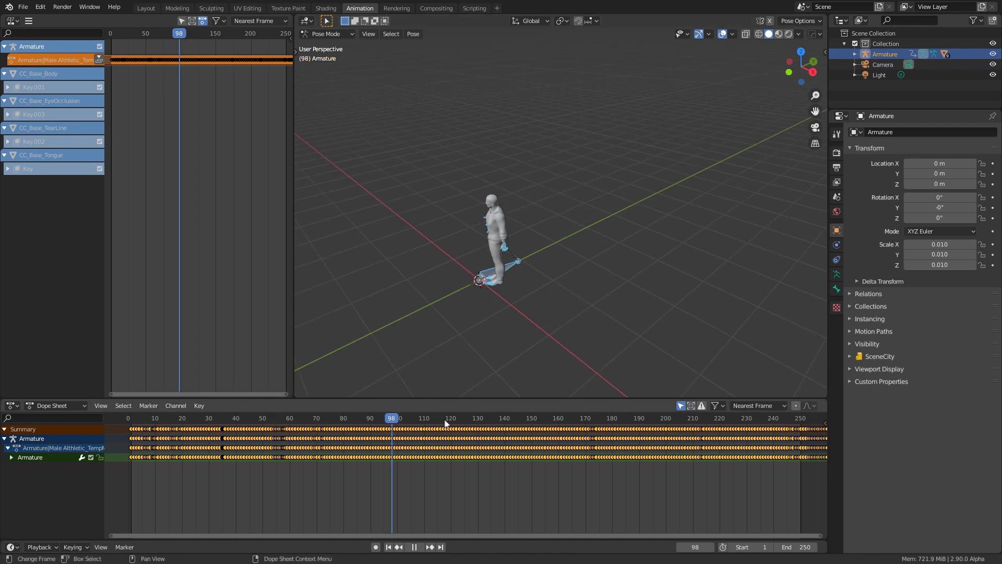
key("space")
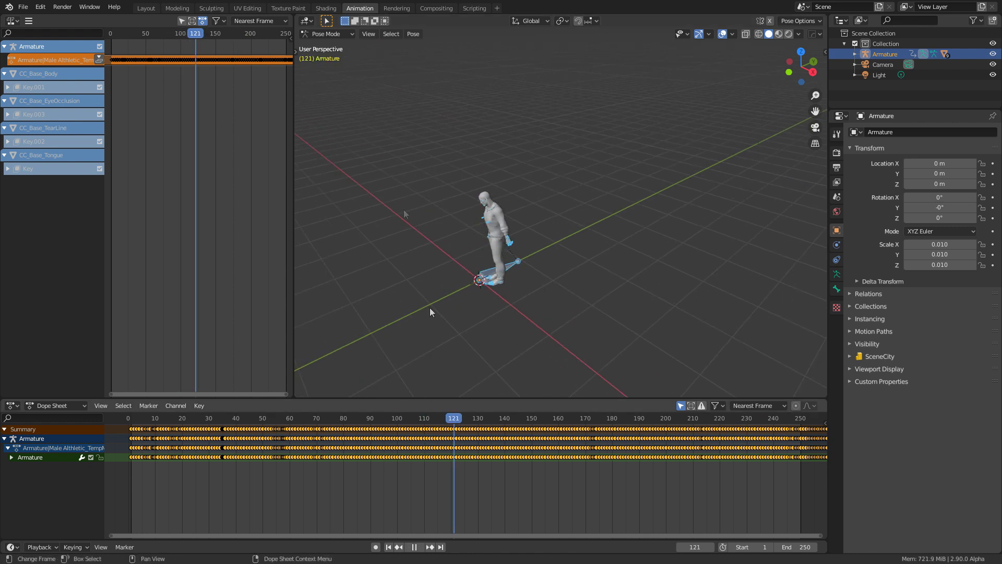
key("space")
Return the armature to Object Mode and expand the Tongue, Body, TearLine and EyeOcclusion shape-key channels.
left_click(337, 33)
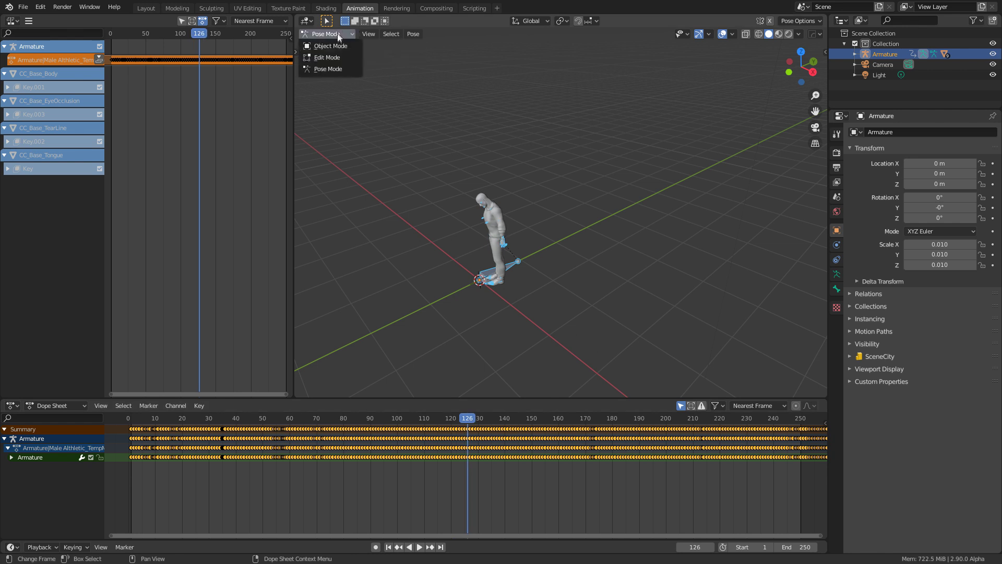
left_click(339, 48)
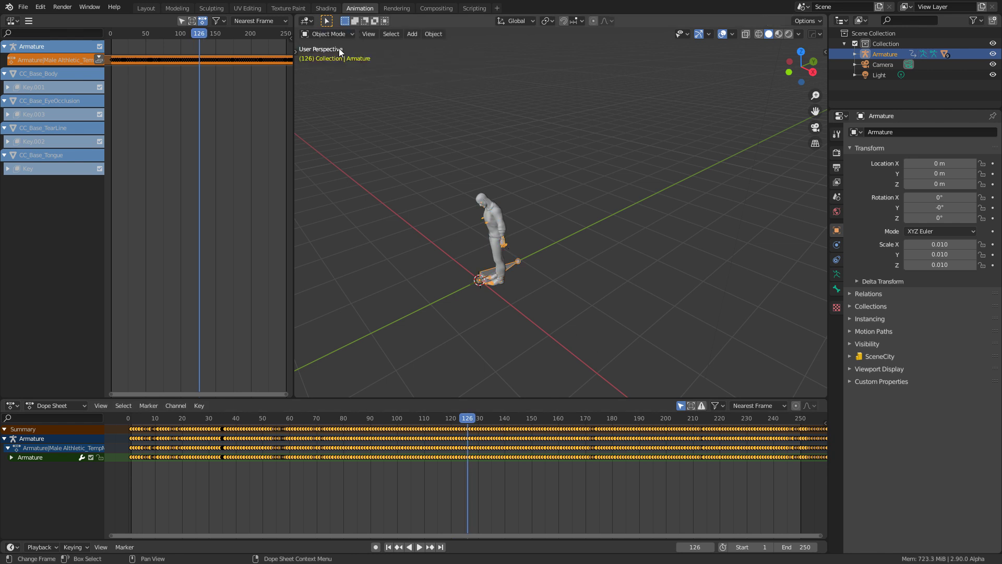
left_click(7, 168)
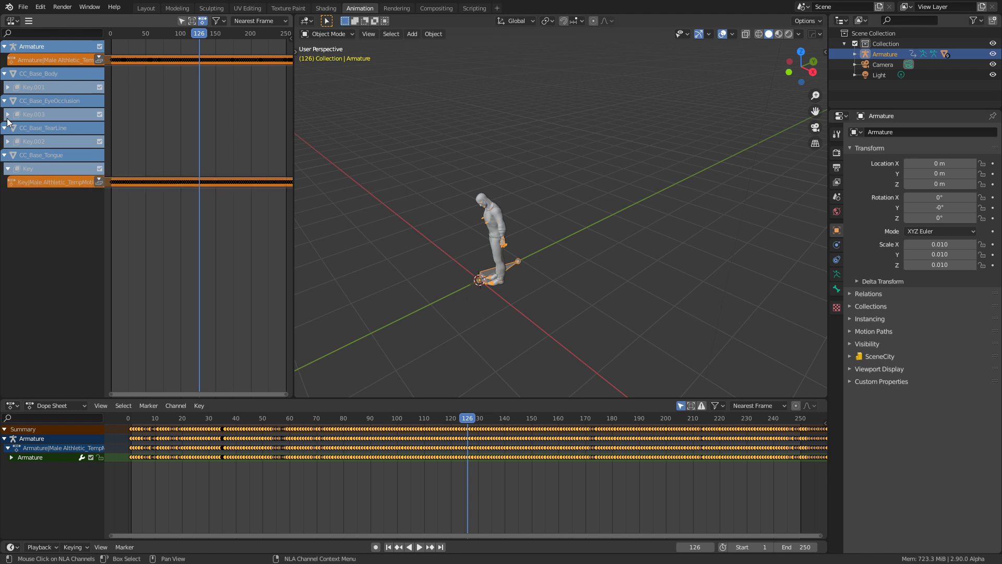
left_click(8, 88)
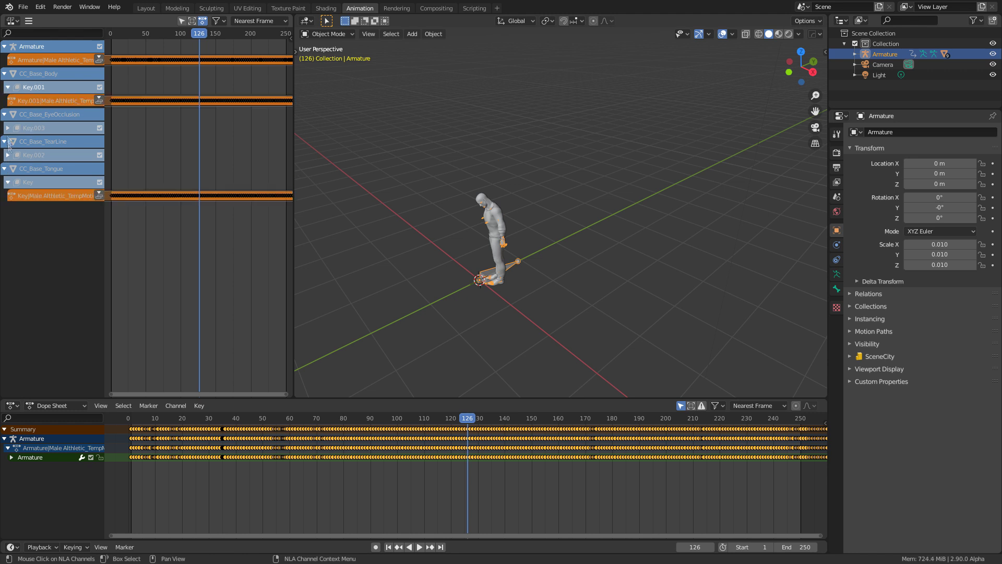
left_click(7, 155)
left_click(8, 127)
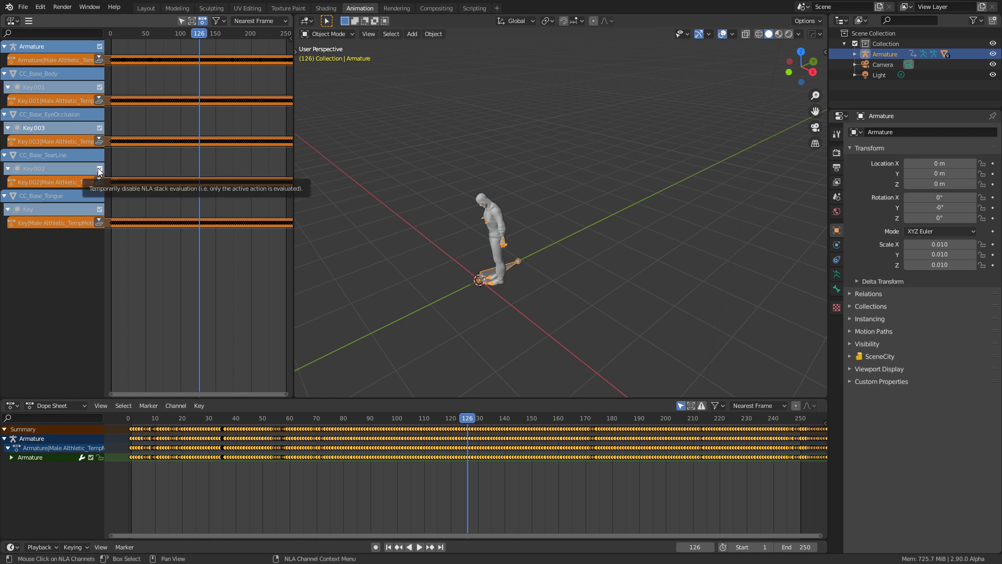
Push the tongue, eye occlusion, tear line, body shape-key and Armature actions into NLA strips.
left_click(99, 222)
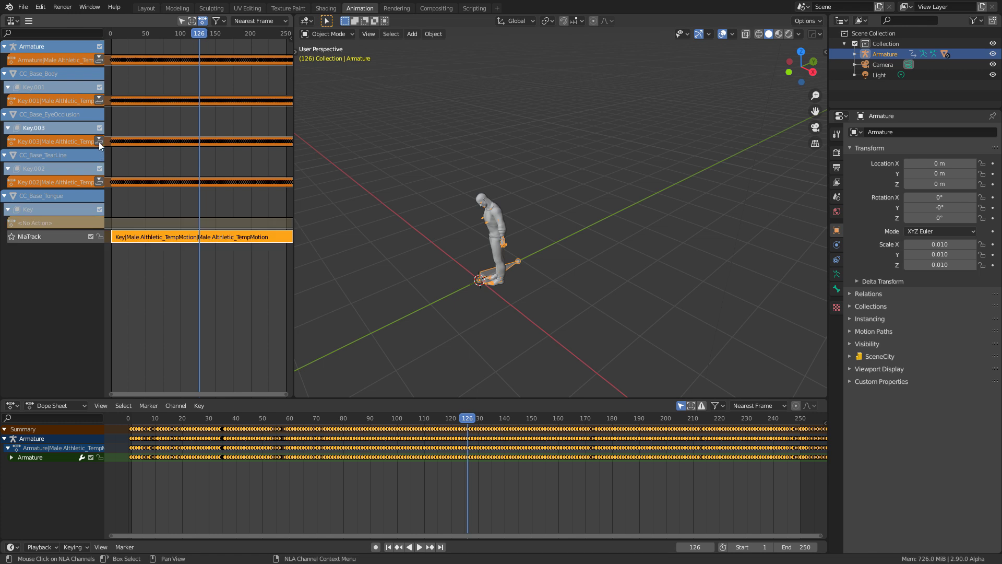
left_click(99, 141)
left_click(99, 195)
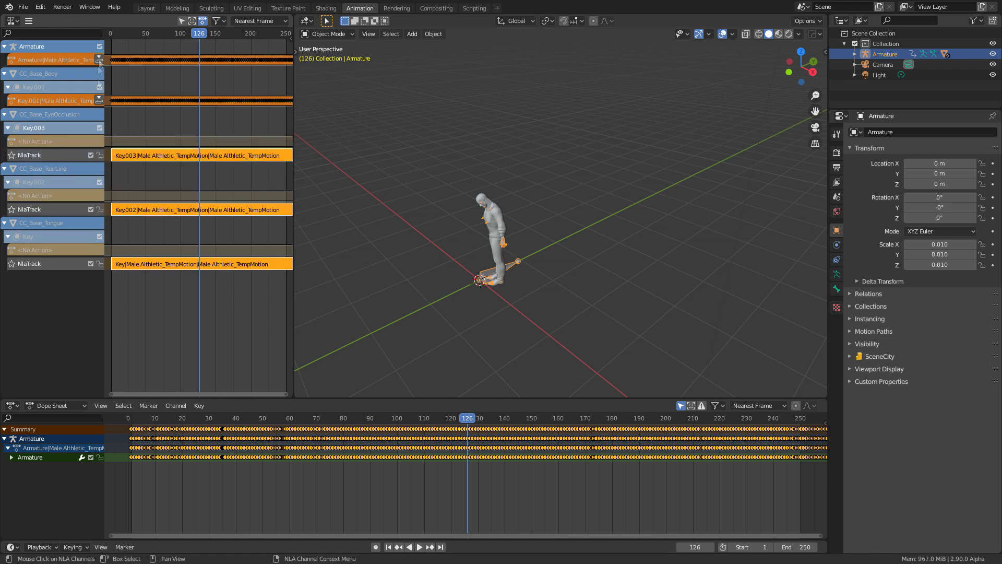
left_click(99, 100)
left_click(99, 59)
Play and stop the animation to check the stacked strips, then frame the character close up.
left_click(360, 419)
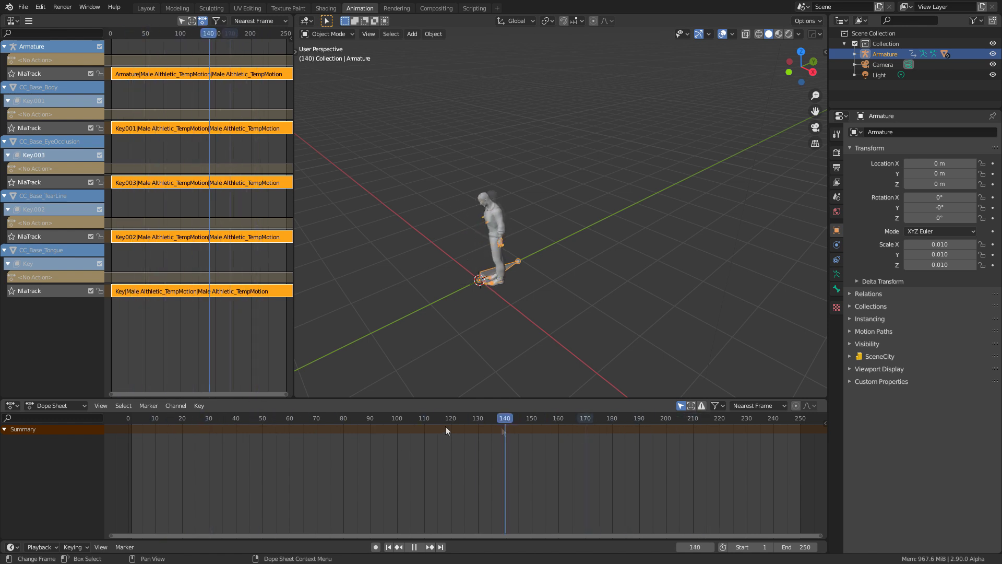
key("space")
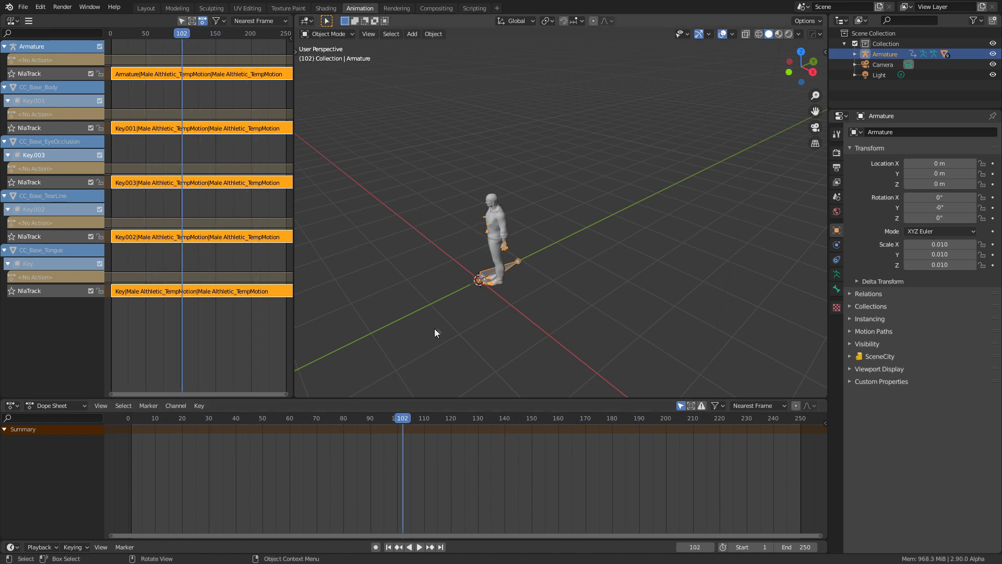
middle_click_drag(437, 247, 536, 237)
scroll(528, 272, "up", 5)
middle_click_drag(519, 302, 487, 256)
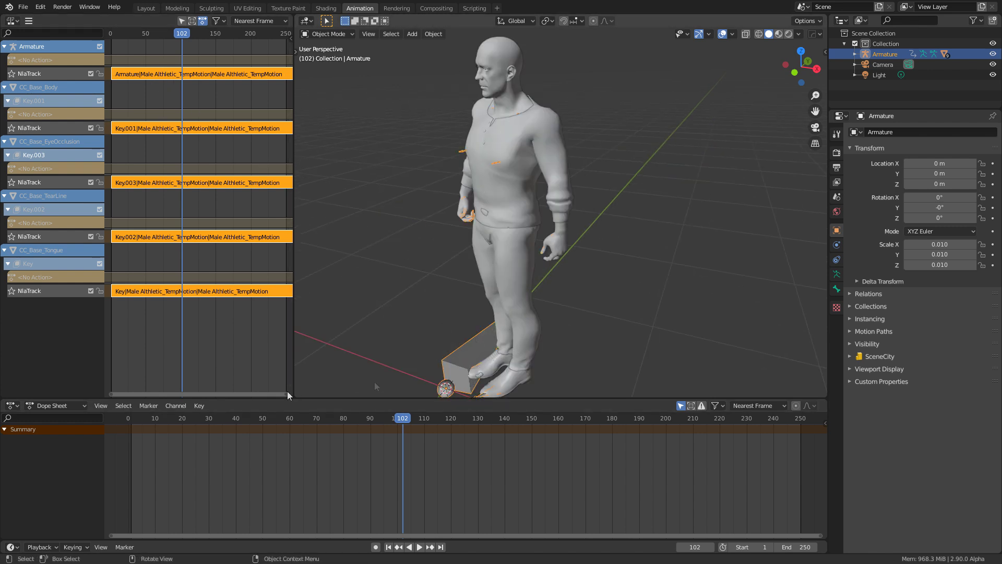
Switch the lower panel to the Action Editor and select only the Armature's NLA strip.
left_click(73, 405)
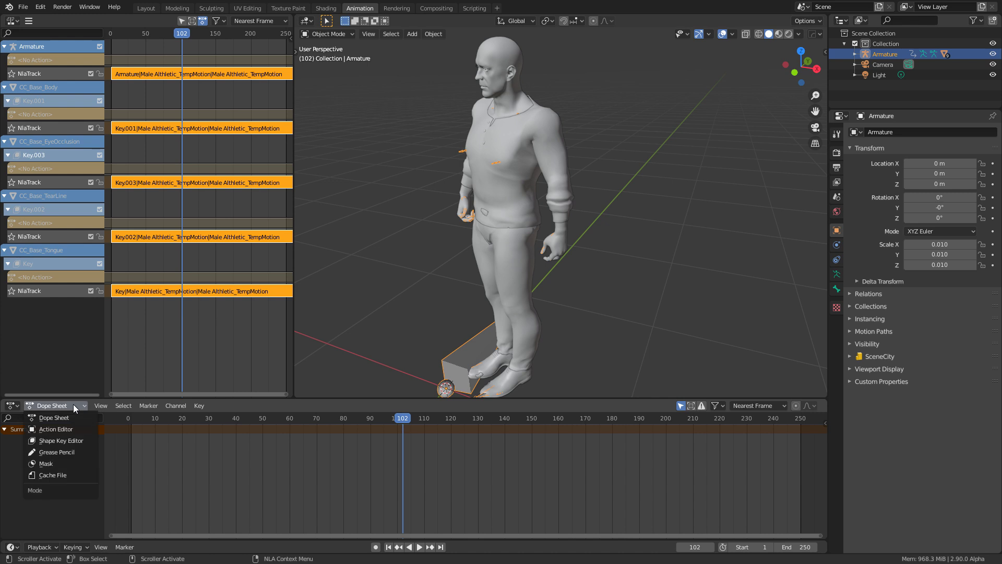
left_click(56, 429)
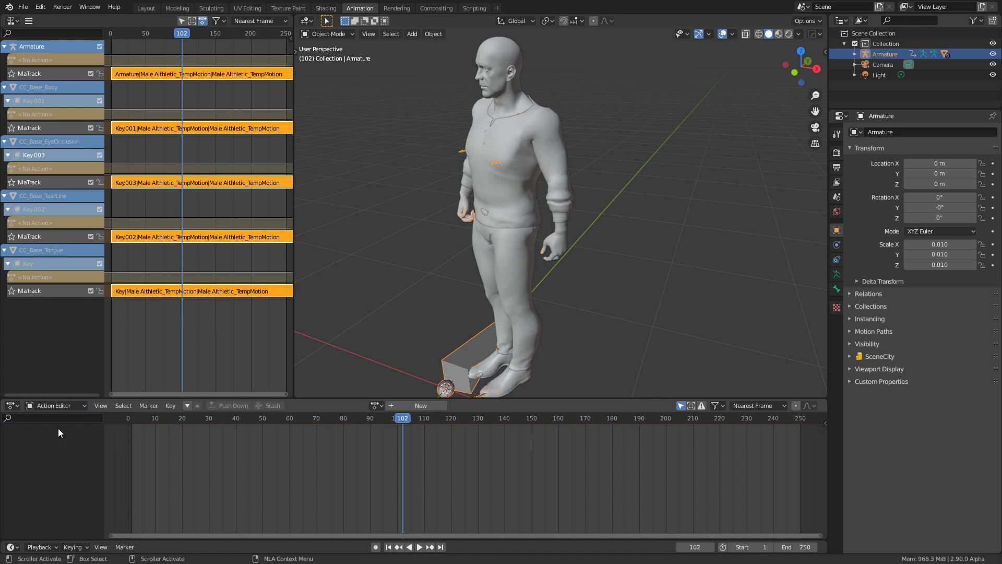
left_click(41, 74)
left_click(140, 76)
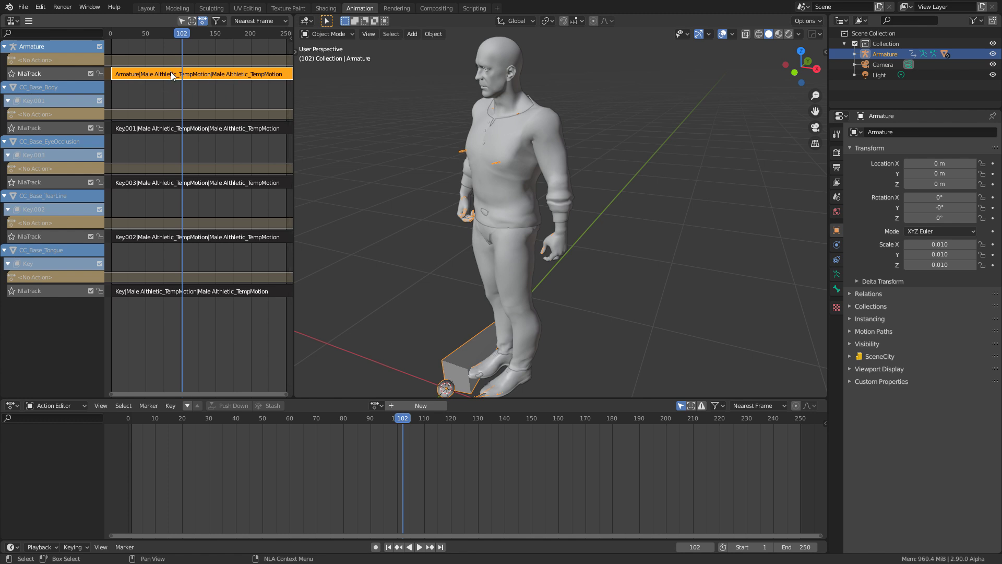
Rename the strip's action to Arm_FaceMotion, then assign Arm_FaceMotion as the Armature's action.
key("Tab")
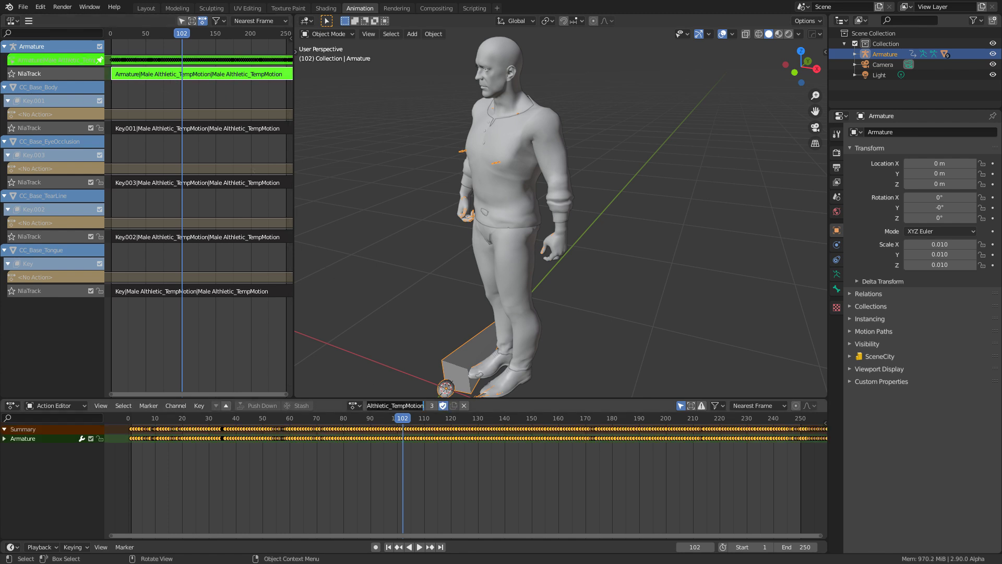
key("ctrl+a")
type("Arm FaceMotion")
key("Return")
key("Tab")
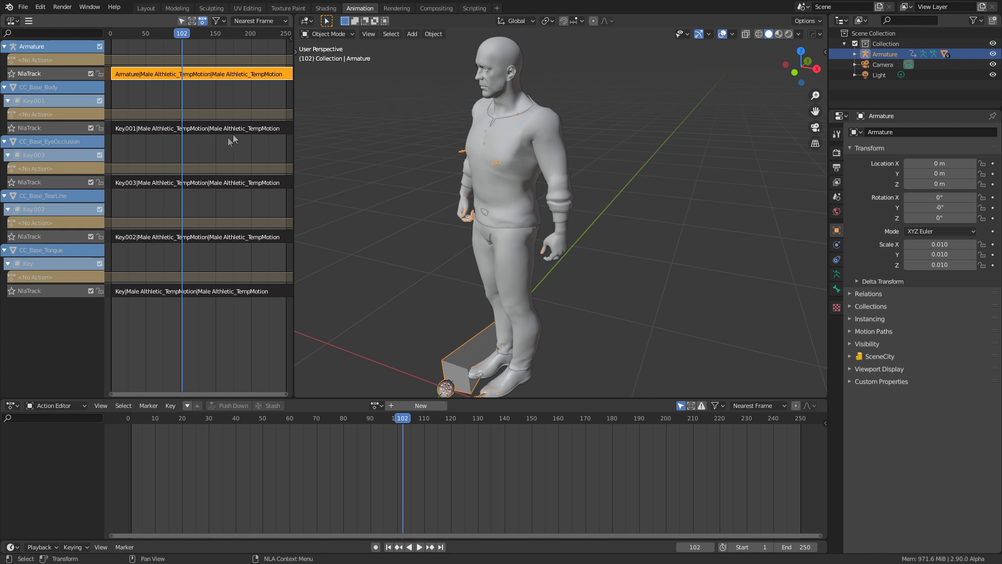
left_click(377, 406)
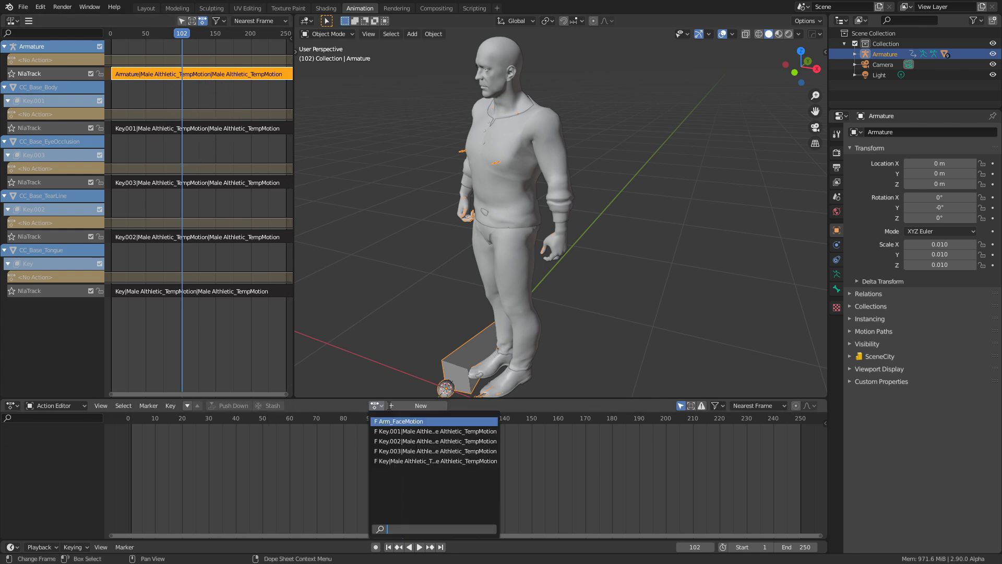
left_click(412, 421)
Put the armature in Pose Mode and view it from the front in wireframe shading.
left_click(349, 35)
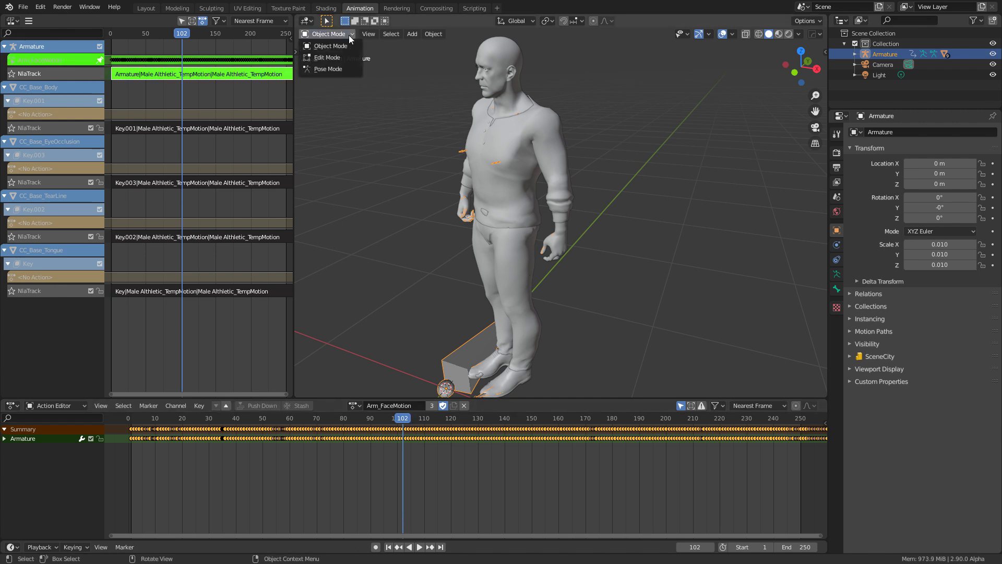
left_click(328, 69)
key("KP_1")
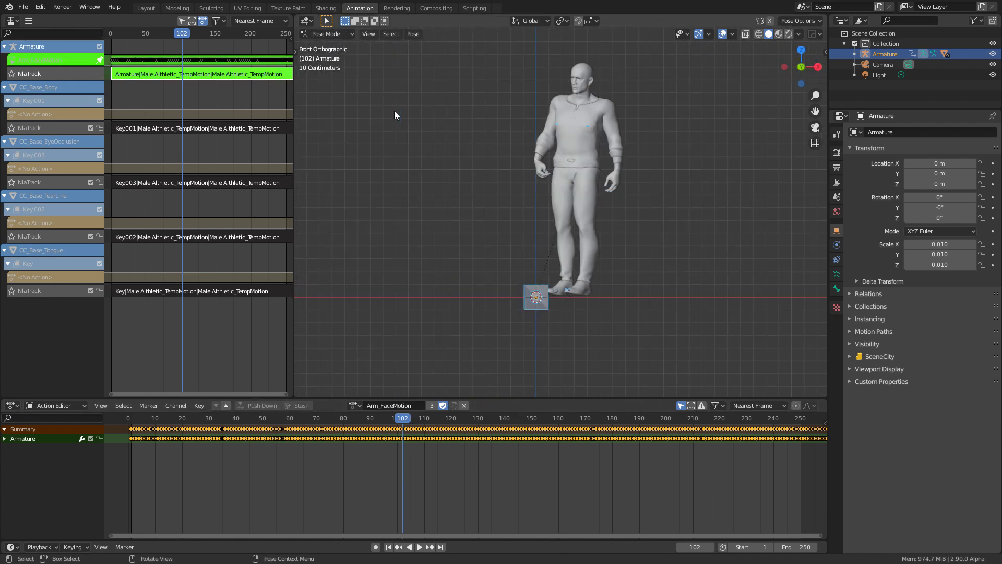
scroll(490, 182, "up", 7)
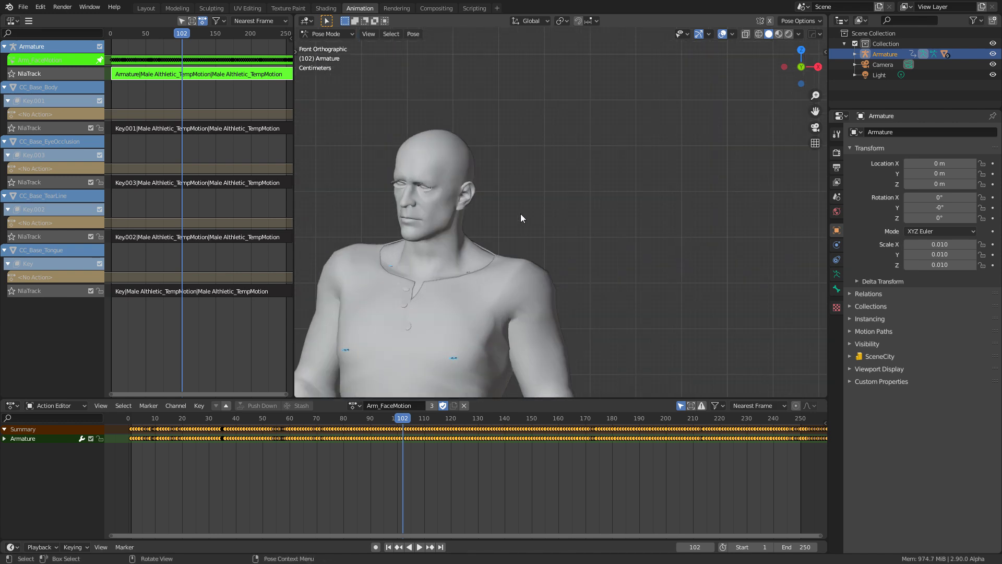
key("z")
left_click(455, 216)
Select the left and right eye bones plus the mouth and jaw bones.
middle_click_drag(452, 174, 512, 165, "shift")
left_click(502, 170)
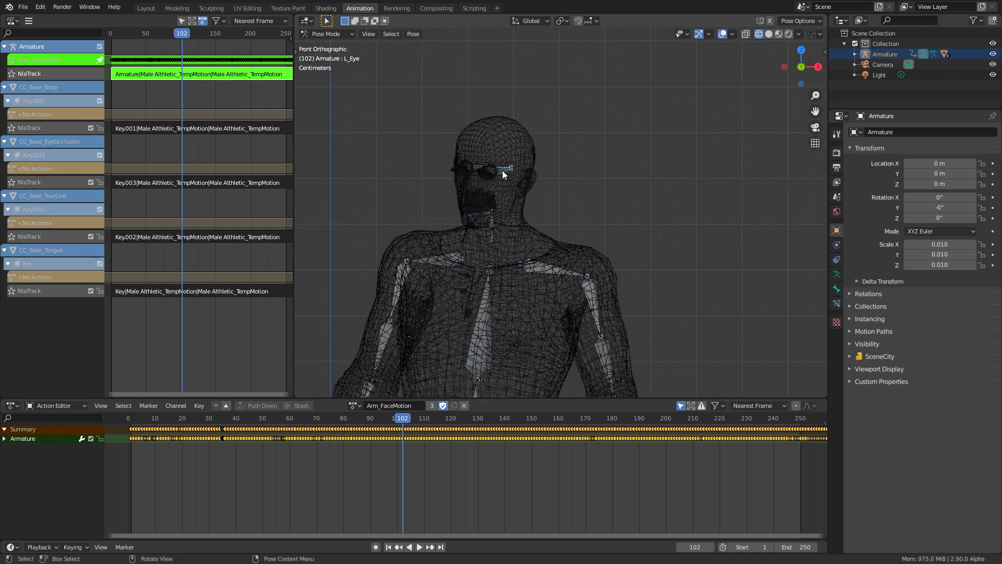
scroll(516, 172, "up", 4)
middle_click_drag(481, 239, 441, 258, "shift")
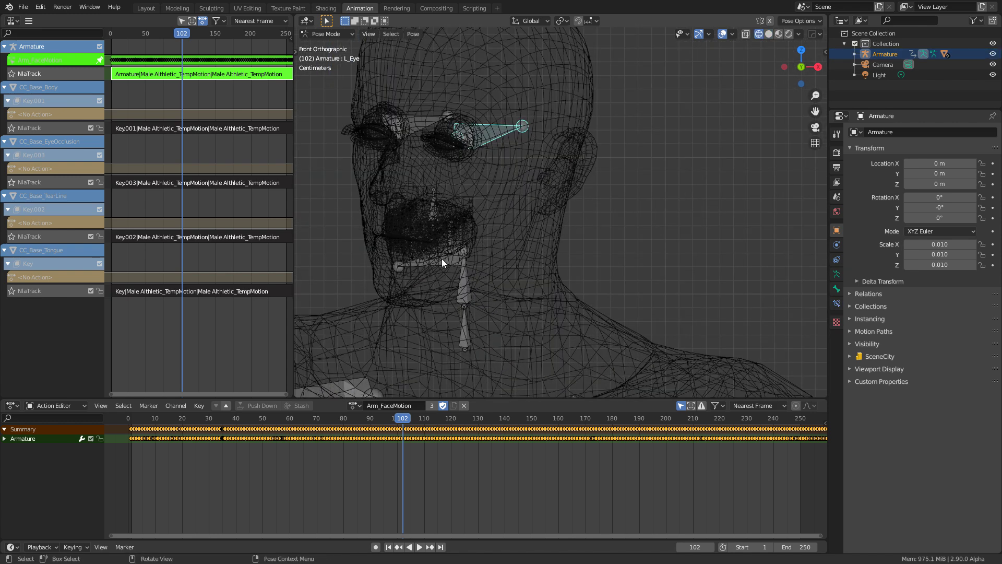
key("c")
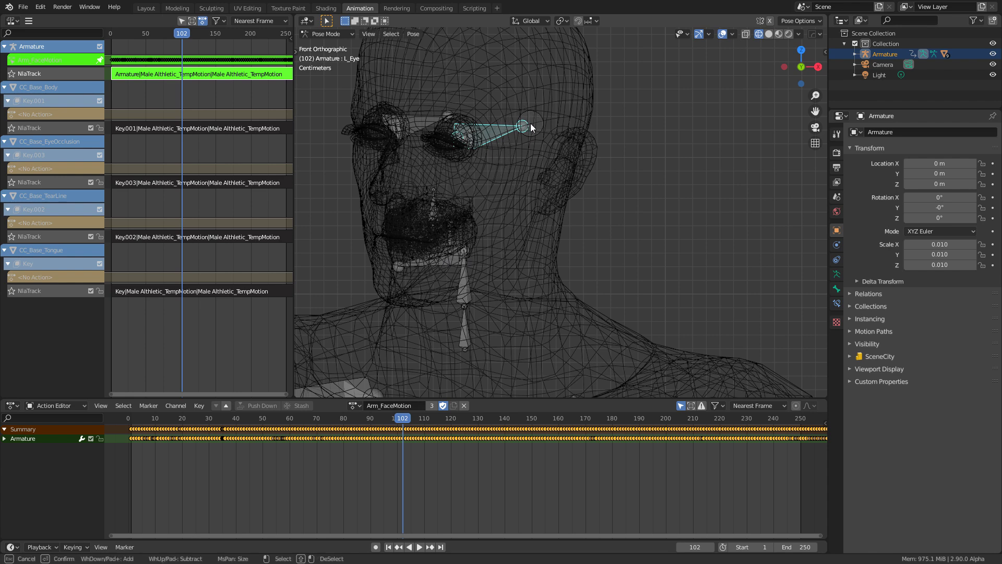
left_click(390, 125)
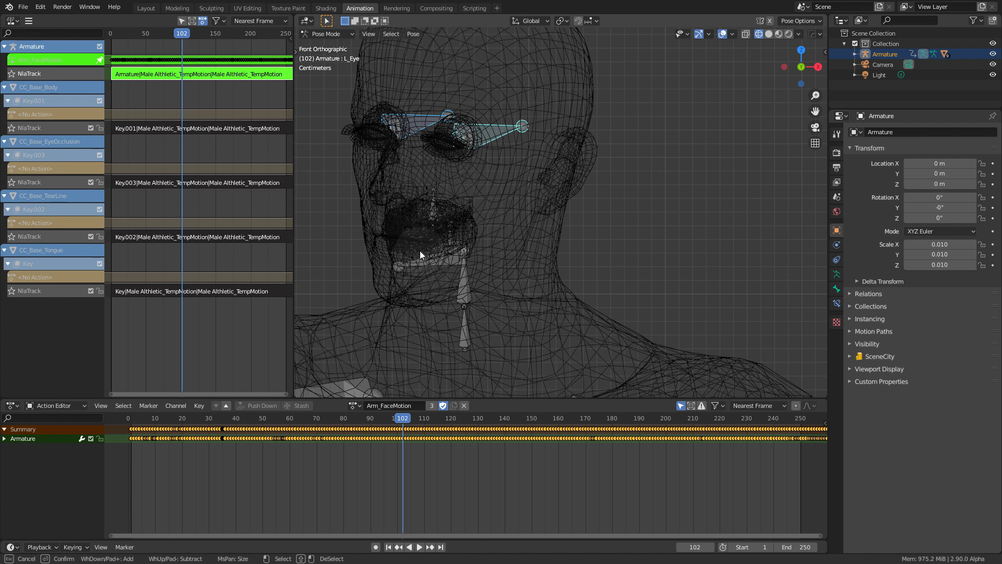
mouse_move(421, 249)
left_mouse_down()
mouse_move(432, 204)
mouse_move(403, 213)
mouse_move(409, 244)
mouse_move(462, 227)
left_mouse_up()
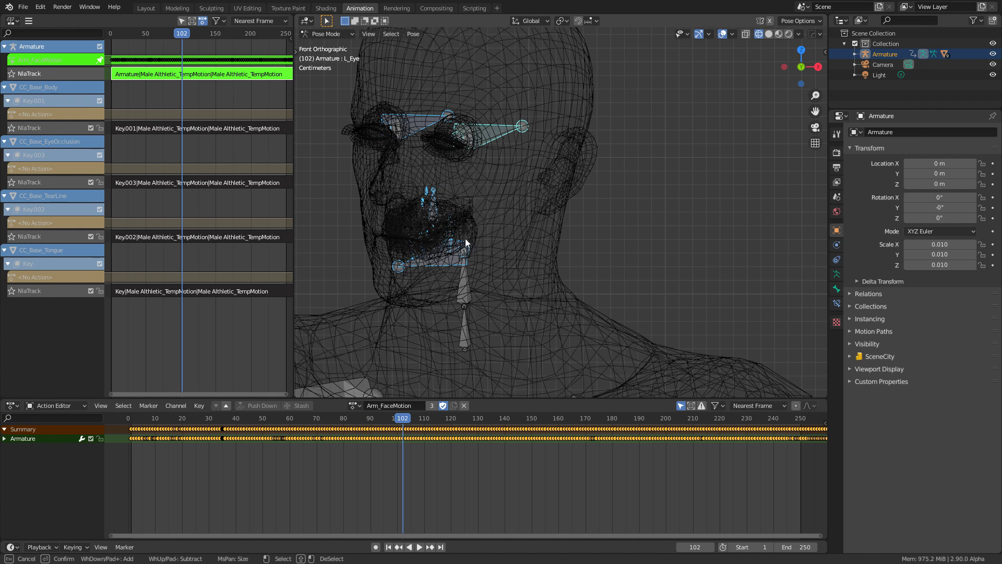
right_click(465, 238)
Zoom out to the whole figure, adjust the NeckTwist02 selection and make the Head bone active.
middle_click_drag(465, 238, 487, 257)
scroll(487, 257, "down", 5)
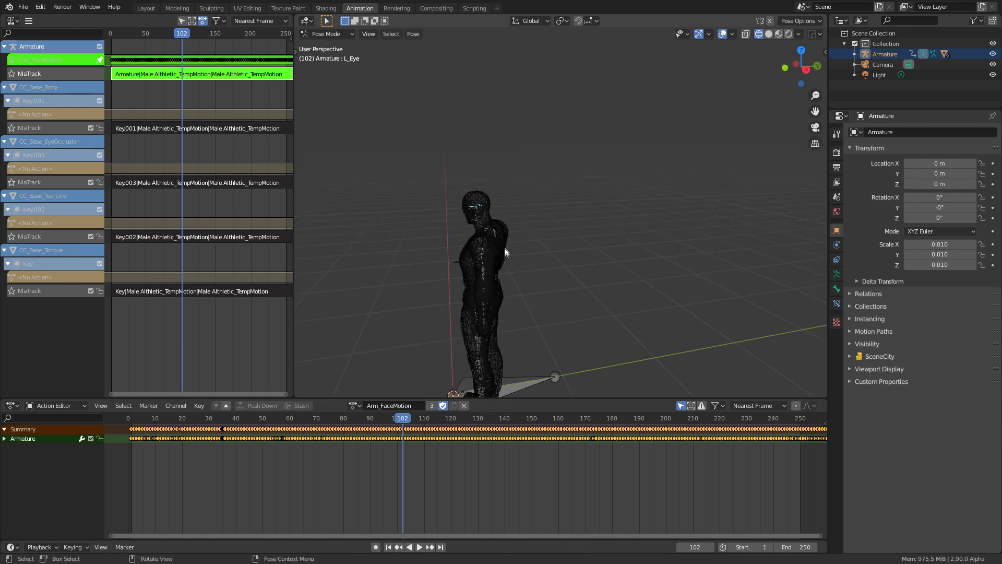
scroll(504, 252, "up", 10)
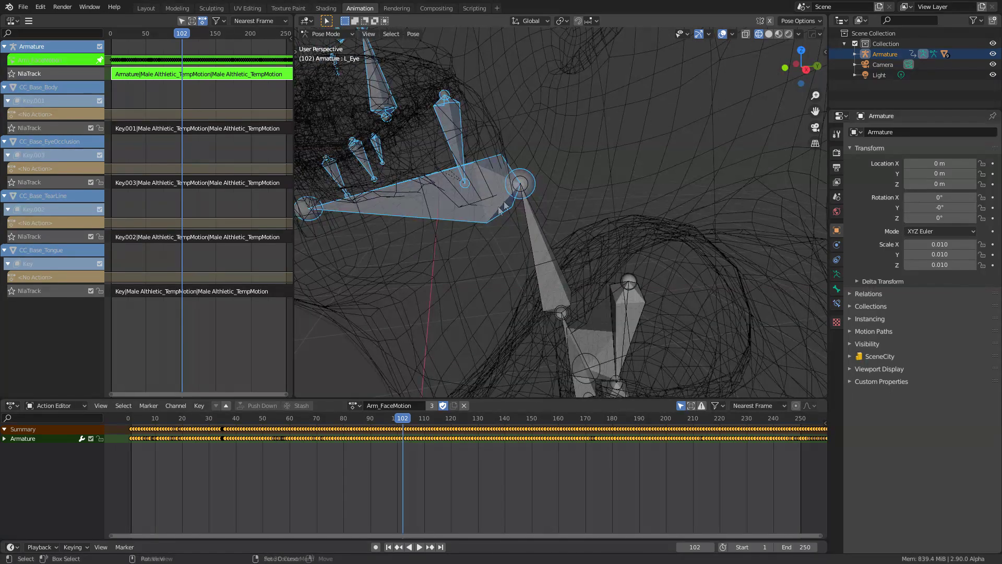
scroll(518, 187, "up", 6)
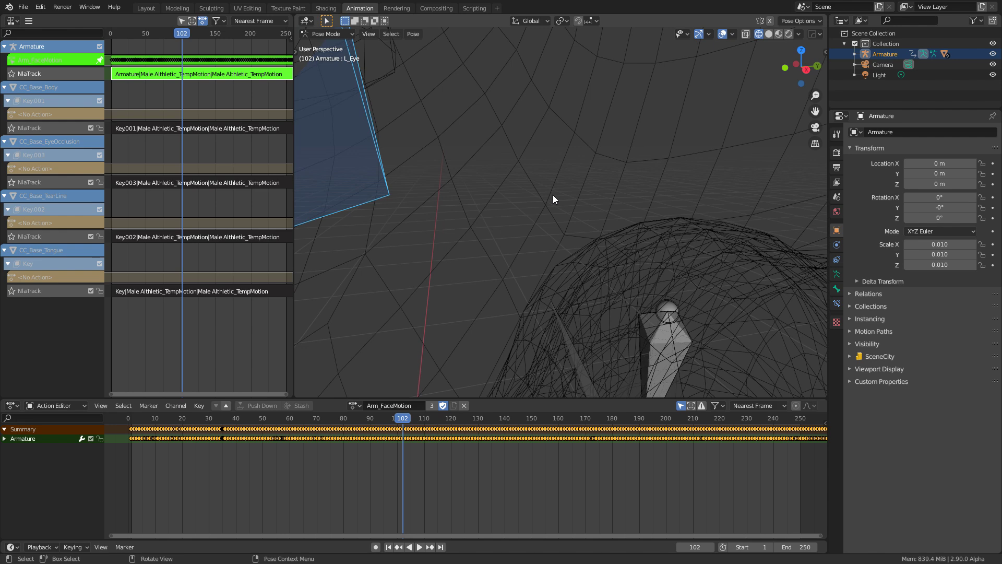
scroll(552, 193, "down", 2)
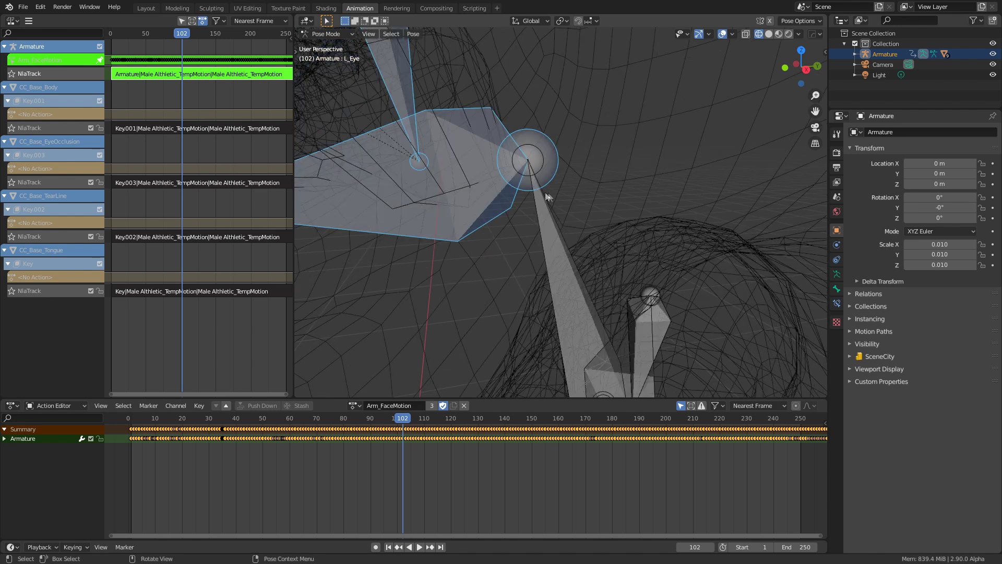
left_click(528, 158, "shift")
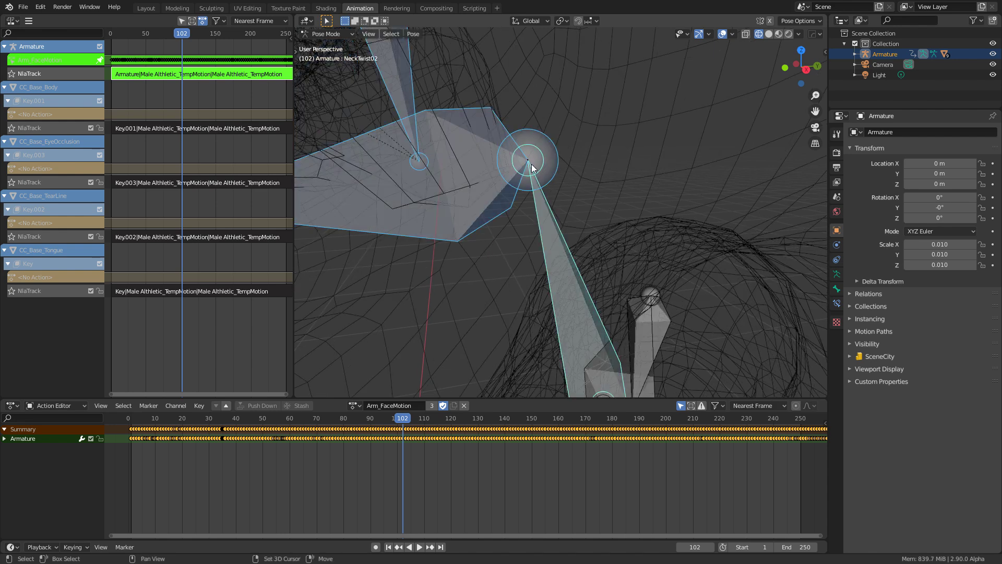
left_click(528, 160, "shift")
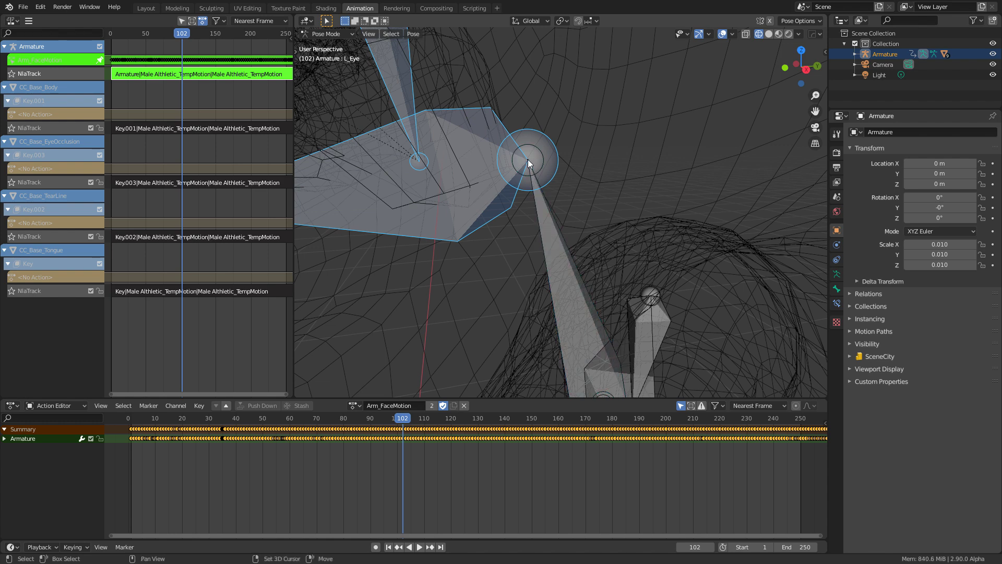
left_click(528, 158, "shift")
left_click(528, 158, "shift")
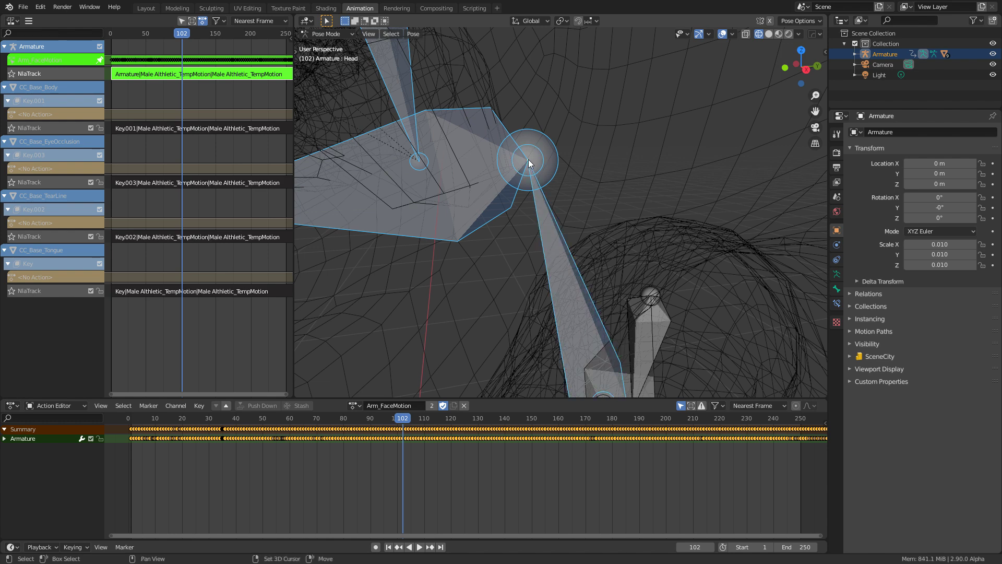
Remove the Head bone from the selection and expand the Armature's animation channels.
scroll(589, 240, "down", 3)
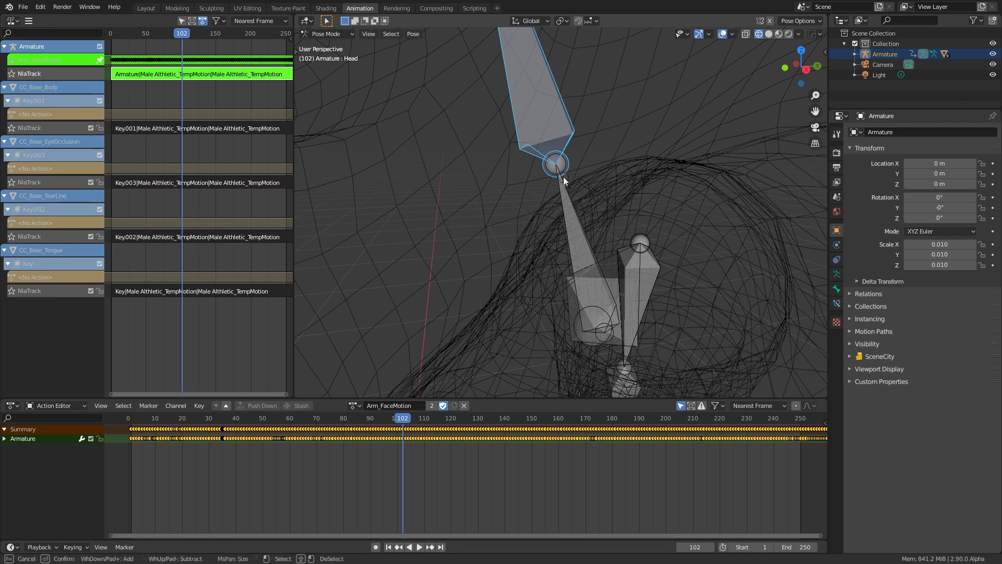
key("c")
middle_click(552, 157)
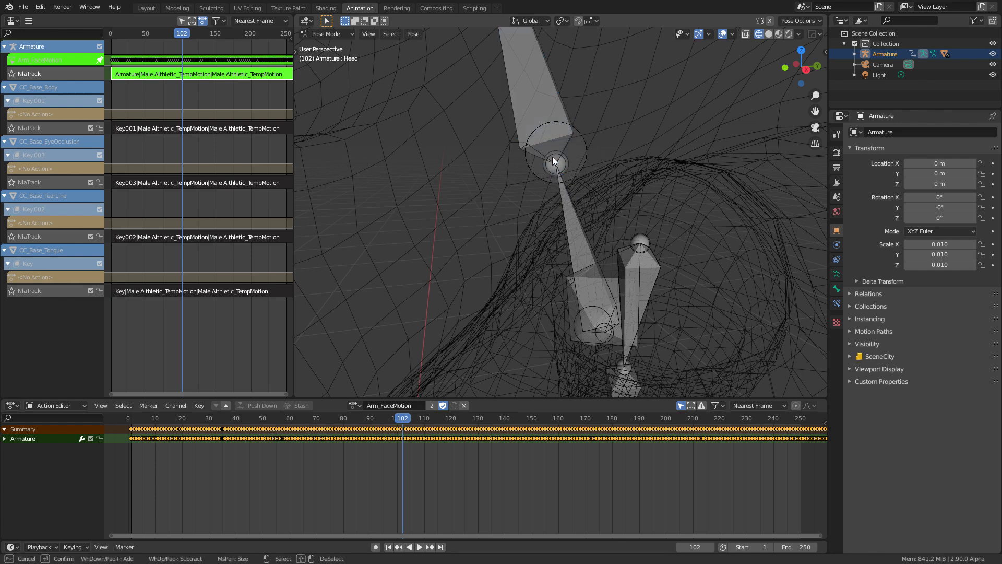
key("Escape")
scroll(552, 157, "down", 4)
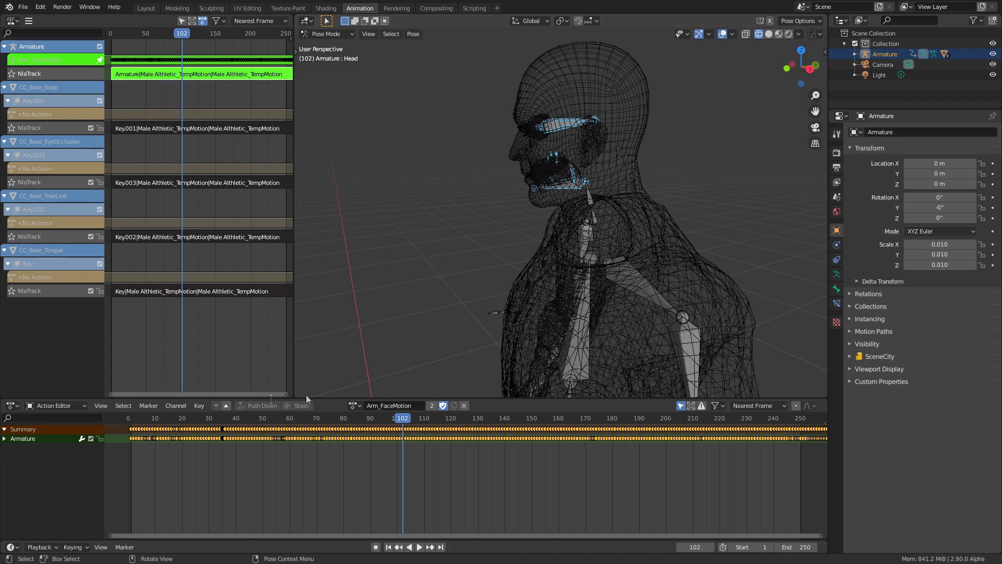
left_click(5, 439)
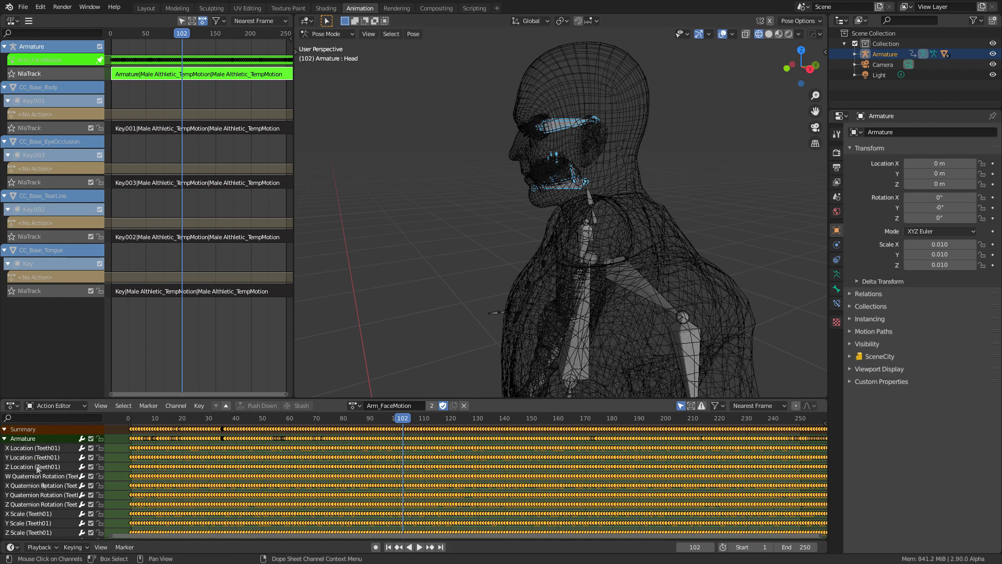
Invert the bone selection with Ctrl+I and delete the body bones' keyframes in the Action Editor.
scroll(74, 499, "down", 5)
scroll(74, 500, "down", 10)
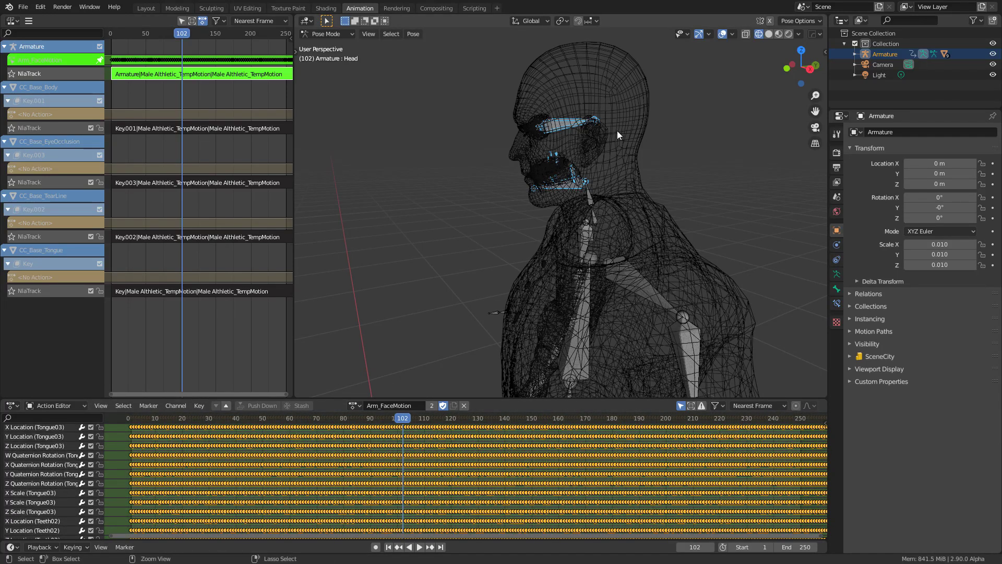
key("ctrl+i")
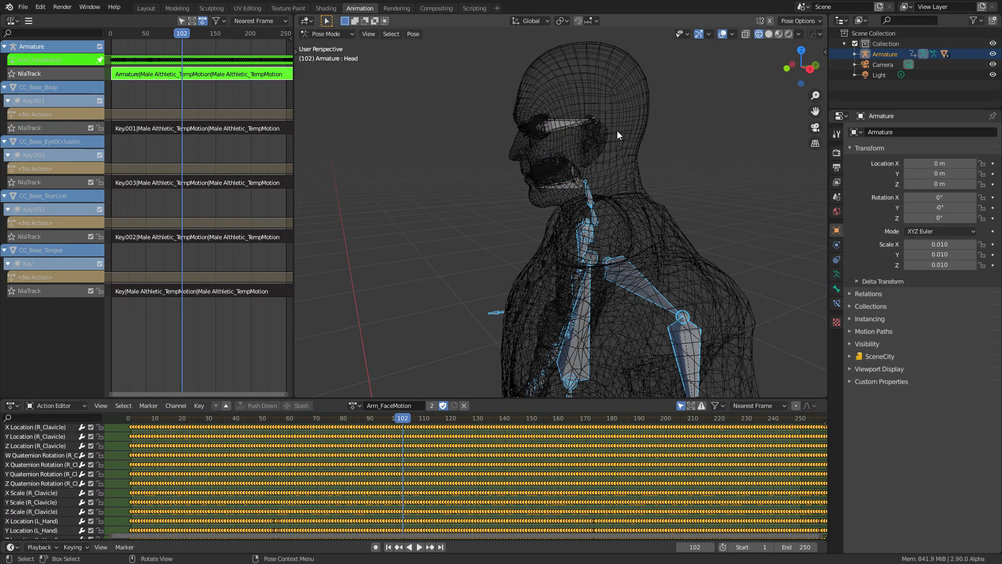
key("x")
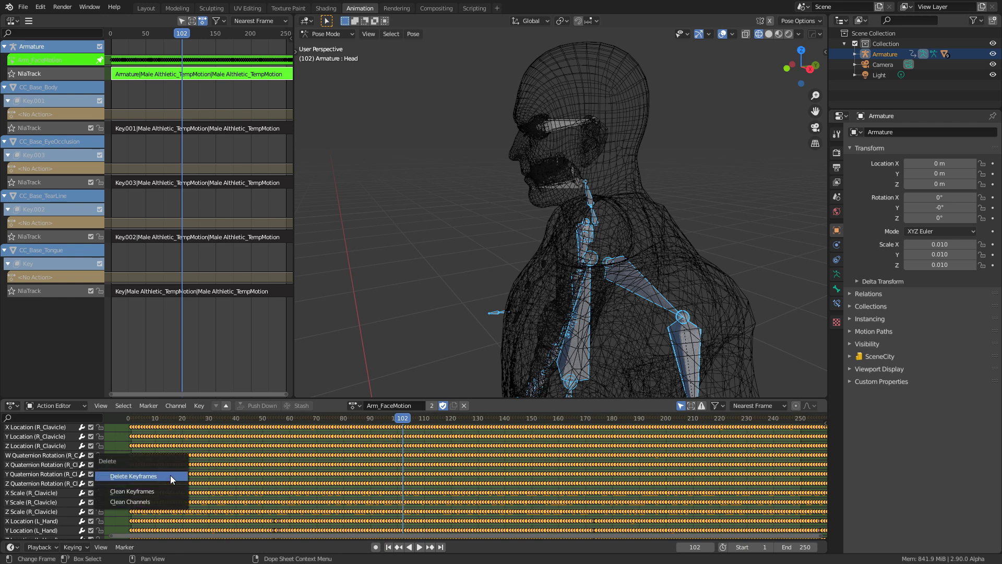
left_click(170, 476)
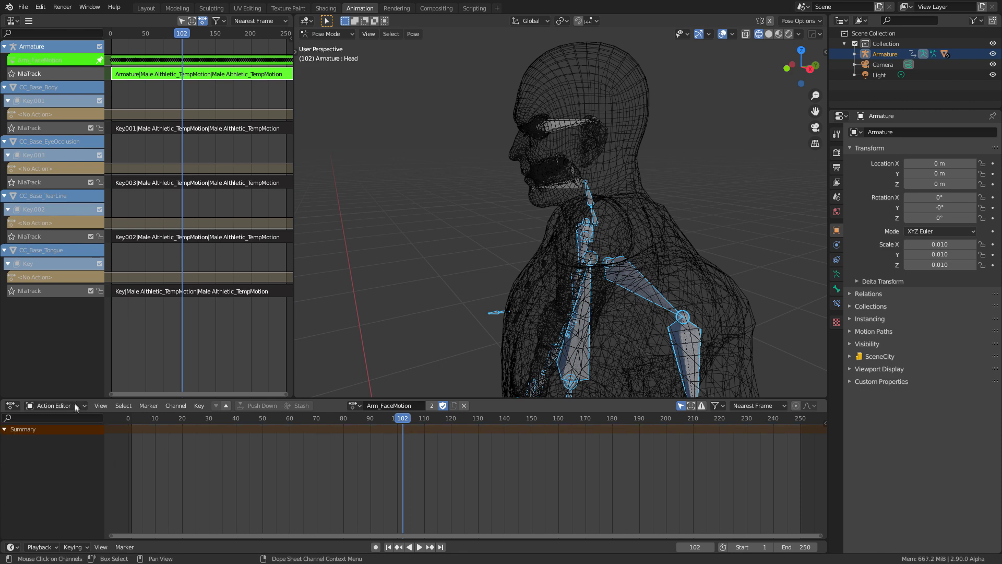
Undo the keyframe deletion and scrub the animation back, stopping at frame 177.
key("ctrl+z")
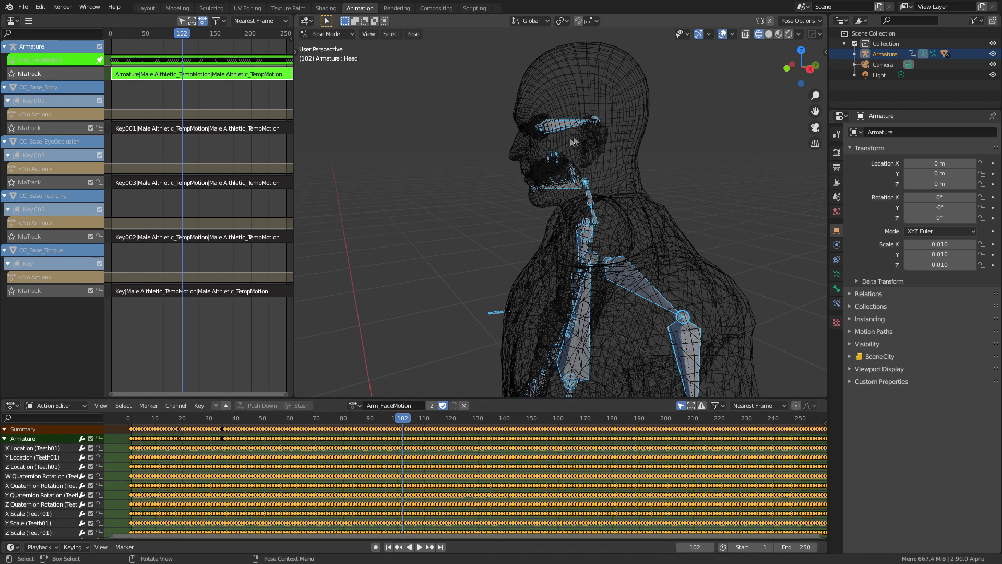
scroll(37, 455, "down", 8)
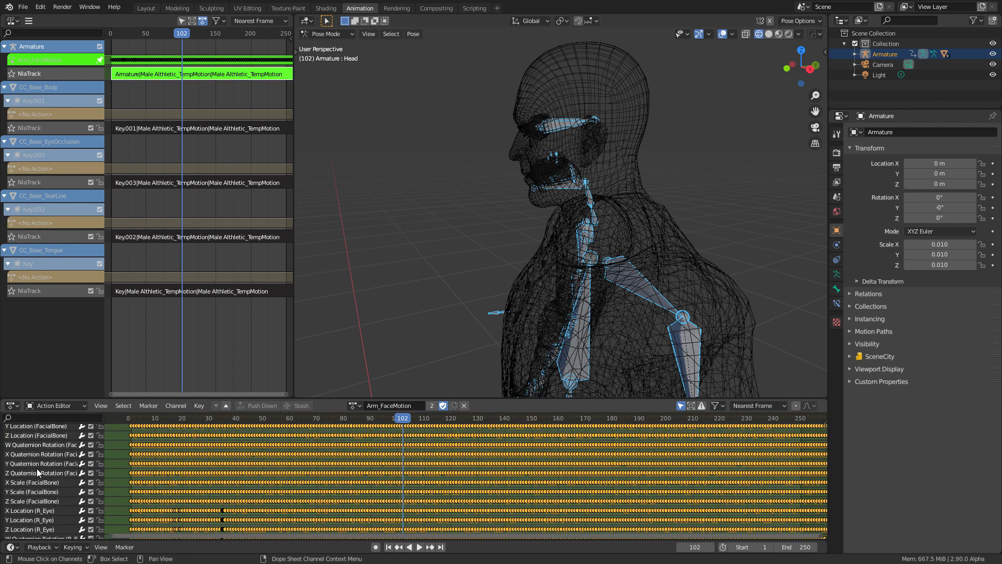
scroll(44, 470, "down", 10)
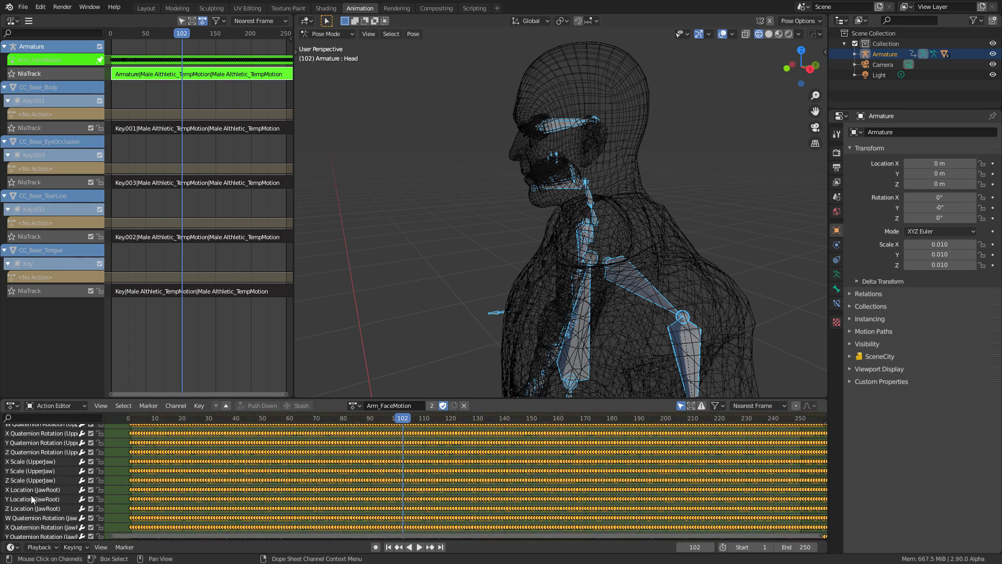
middle_click_drag(471, 251, 558, 251)
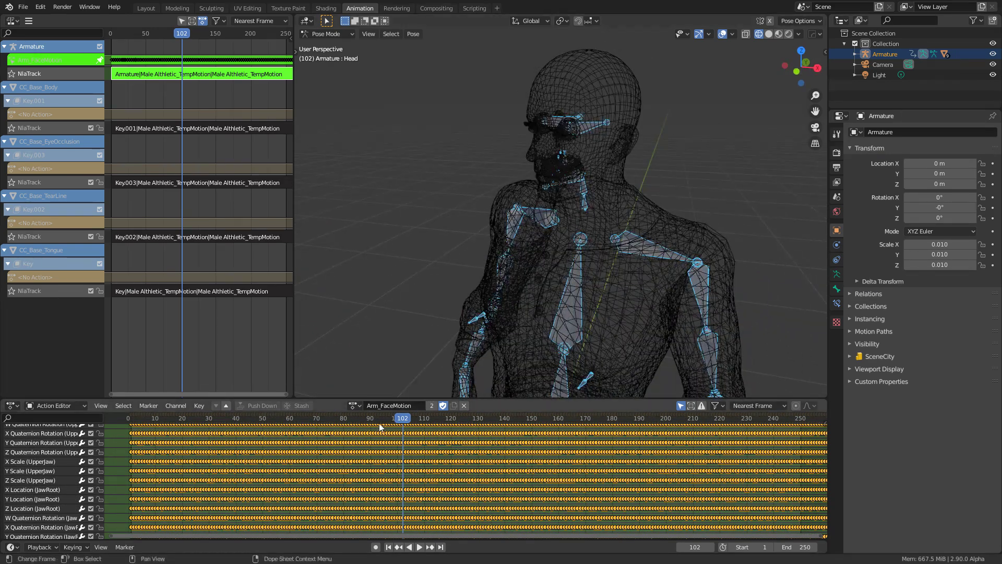
left_click_drag(379, 423, 220, 423)
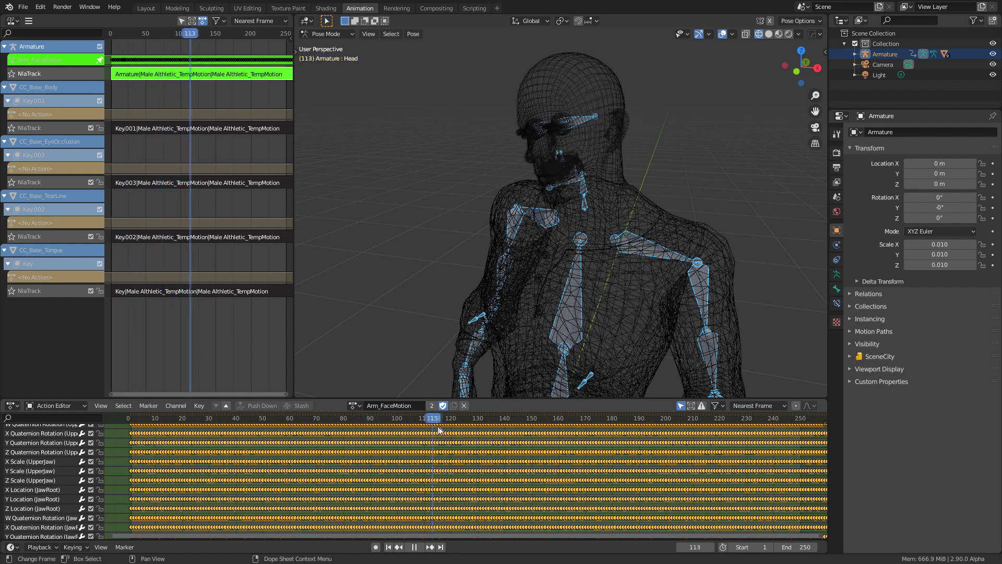
key("space")
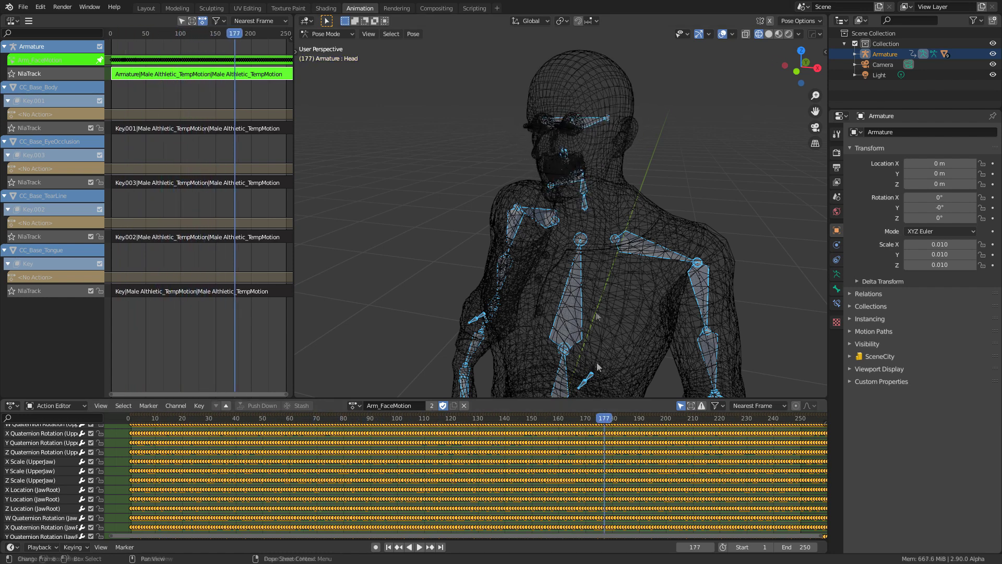
Switch to solid shading, view the head in side profile and play through to frame 247.
key("shift+z")
middle_click_drag(710, 236, 583, 386)
key("space")
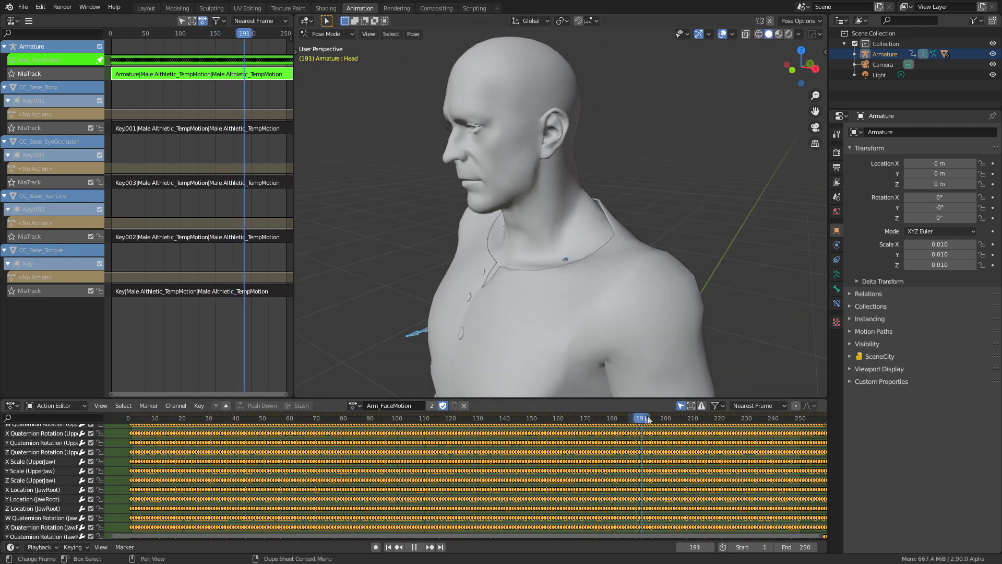
key("space")
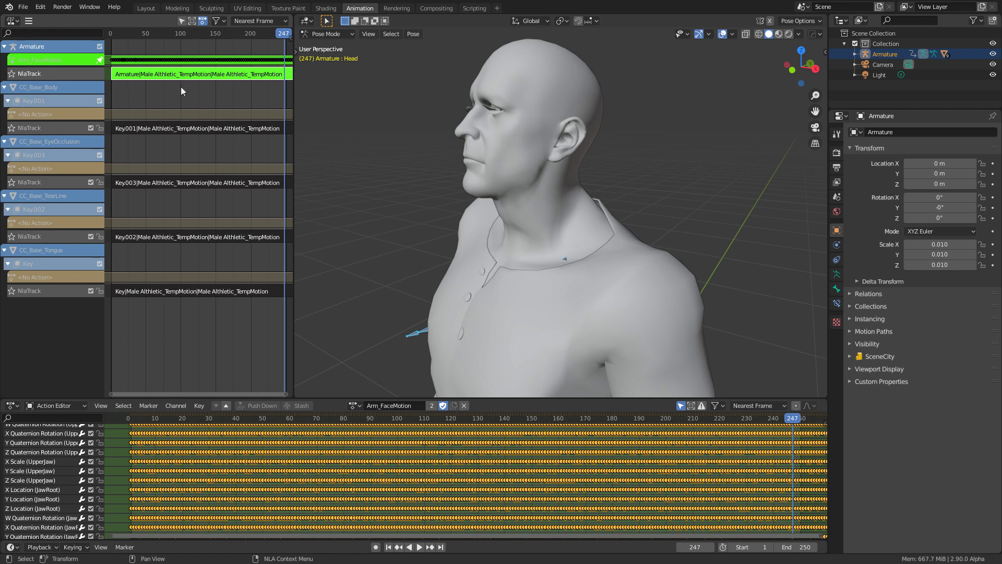
Exit tweak mode on the face action strip.
key("Tab")
scroll(184, 73, "down", 3)
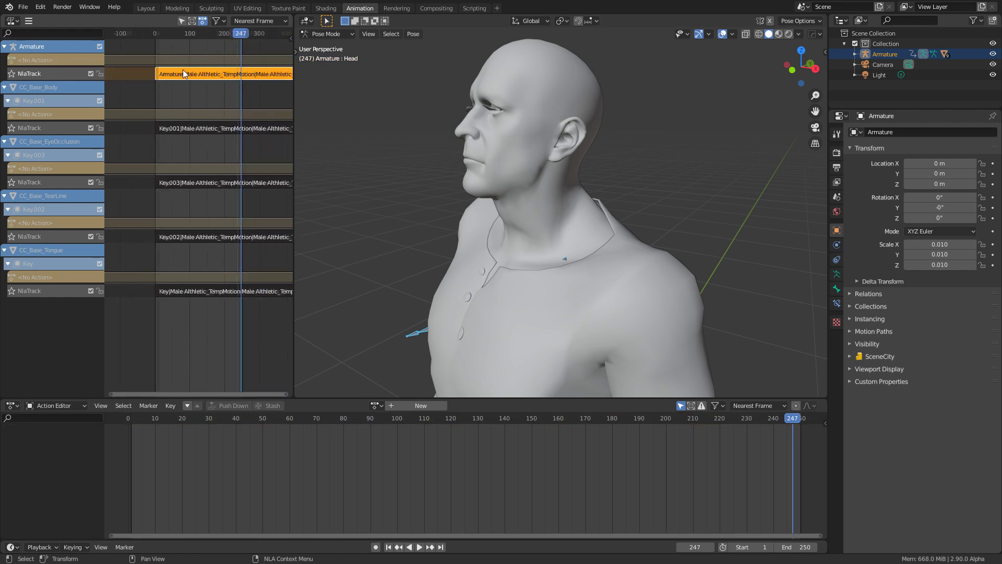
scroll(183, 75, "down", 4)
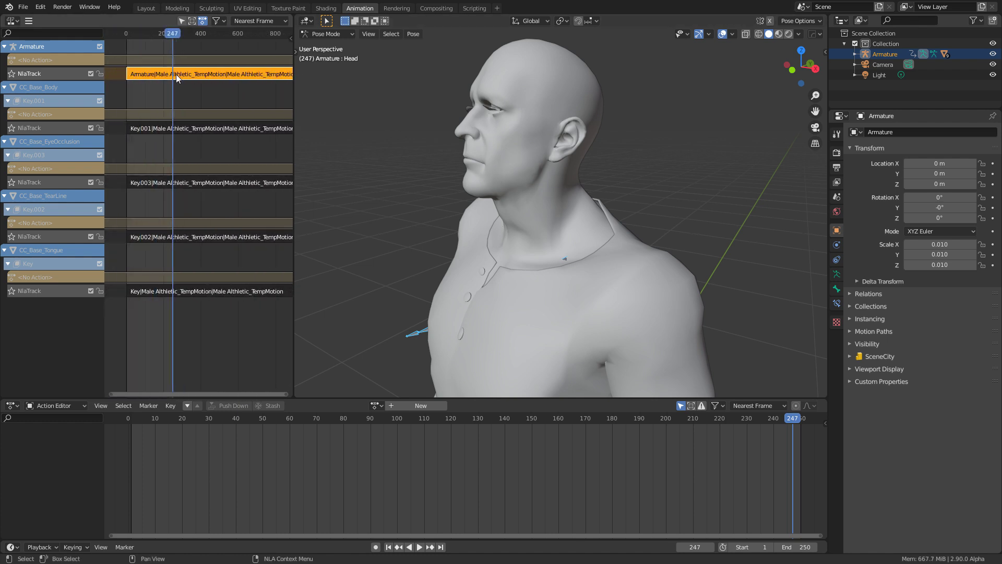
scroll(167, 76, "left", 3, "ctrl")
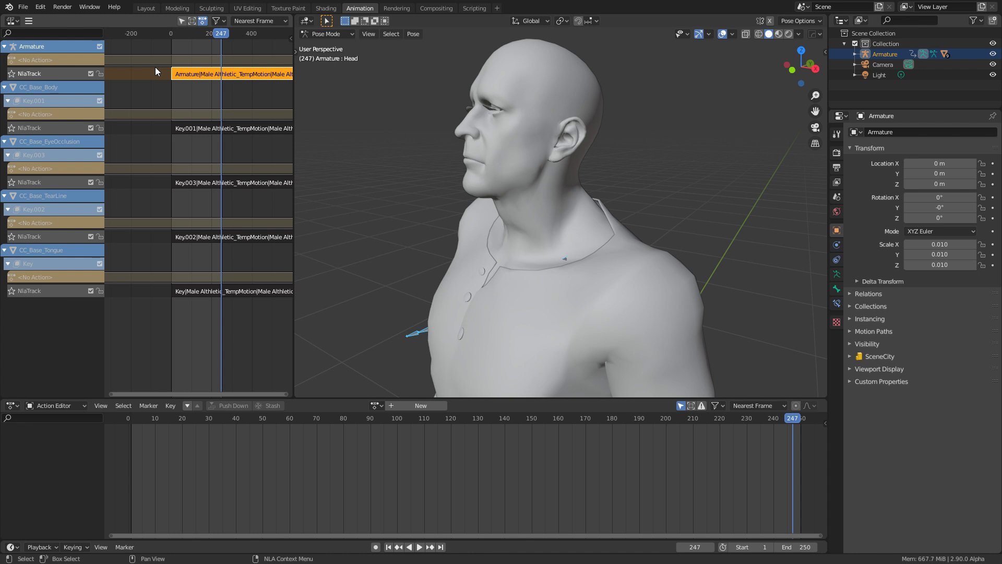
Append the WalkEnd and WalkStart actions from Vid2_Body.blend in the Reallusion folder.
left_click(23, 7)
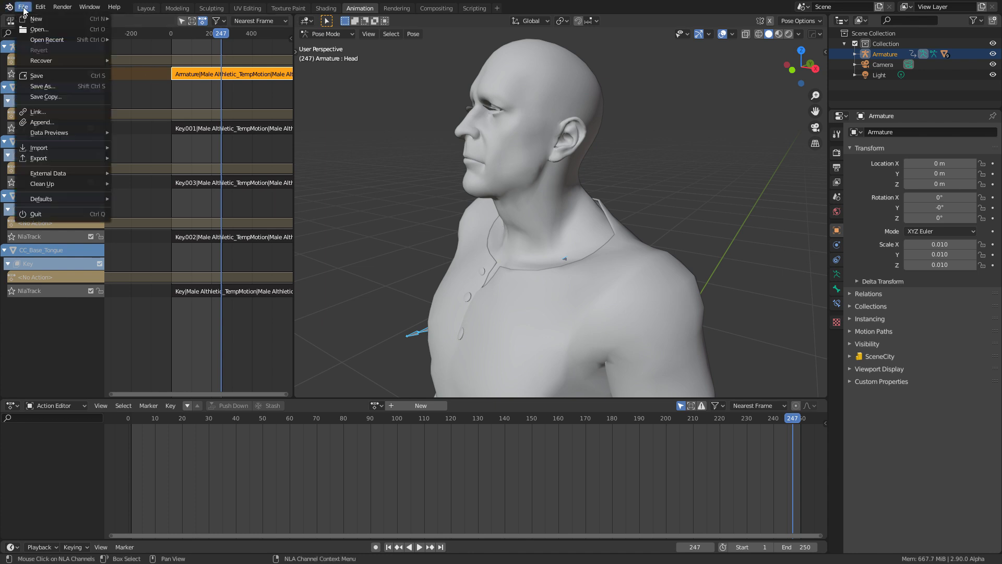
left_click(61, 123)
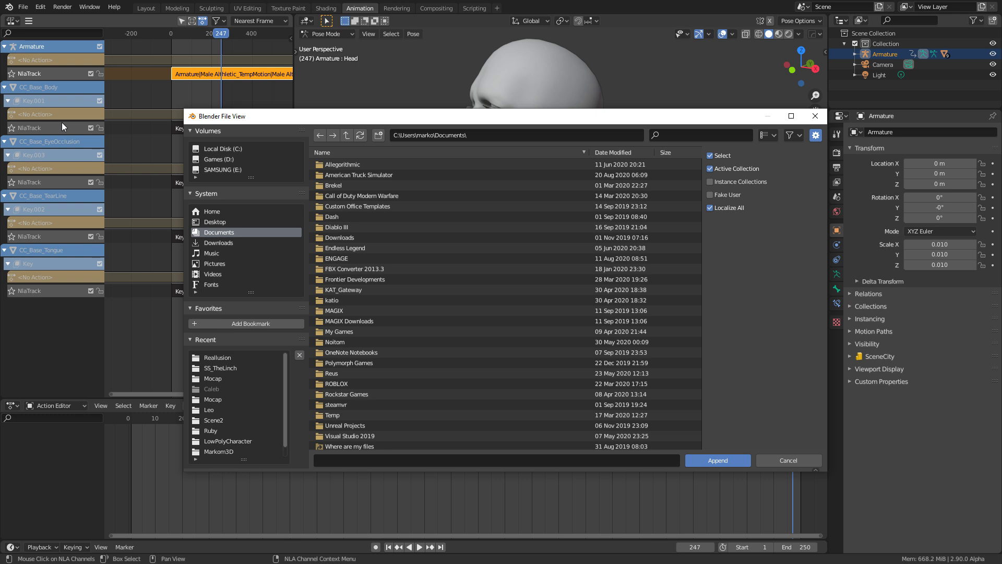
left_click(228, 358)
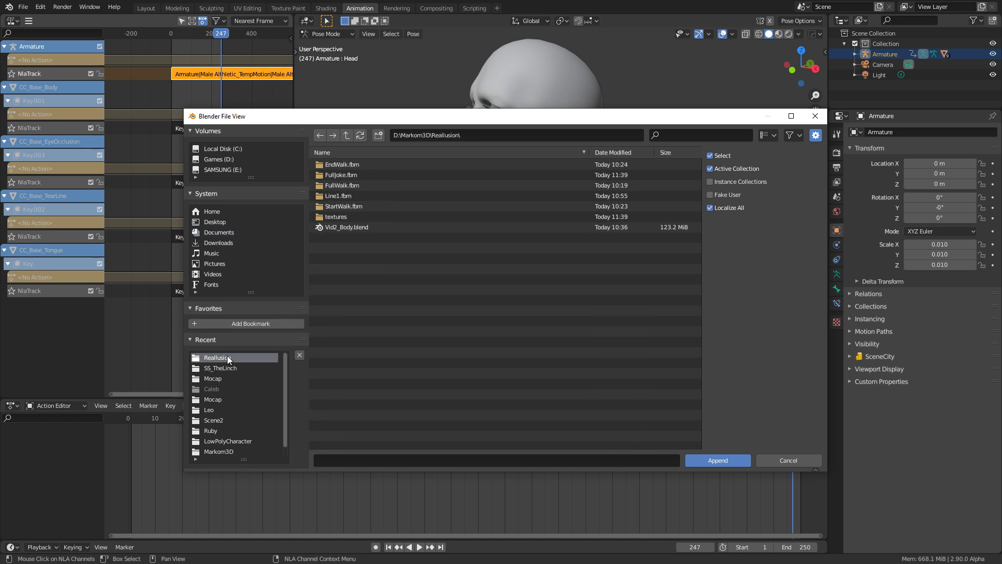
double_click(365, 229)
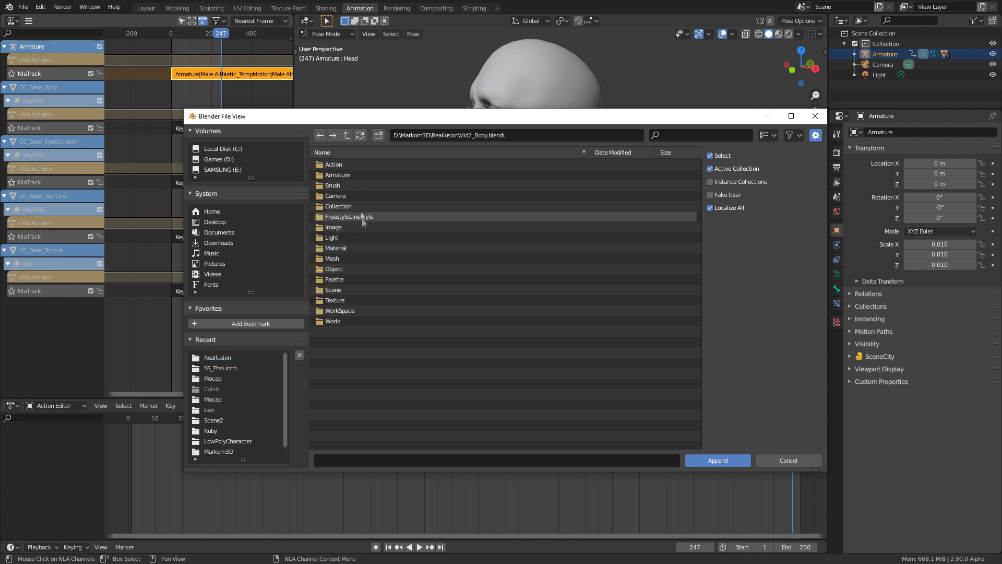
double_click(349, 164)
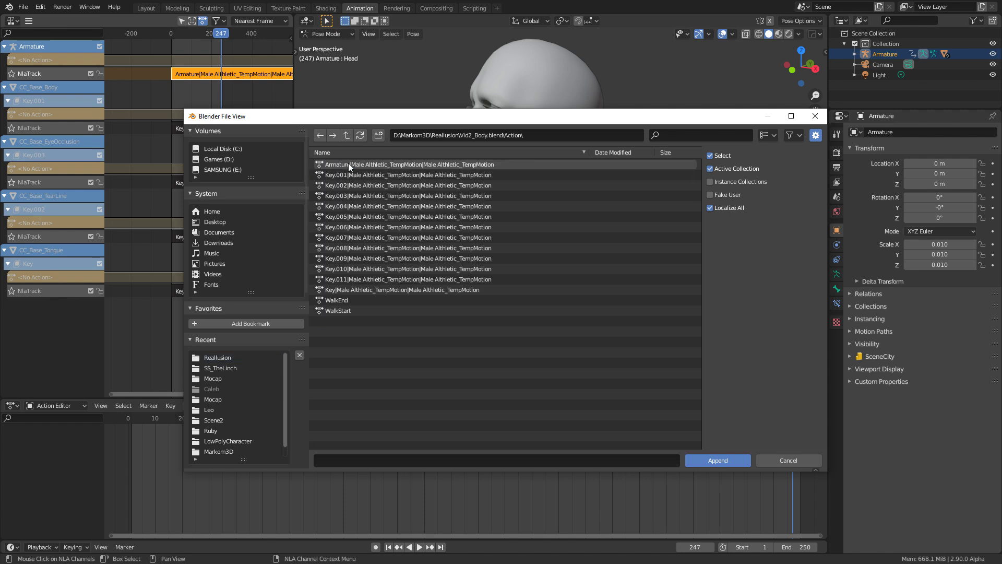
left_click(369, 299)
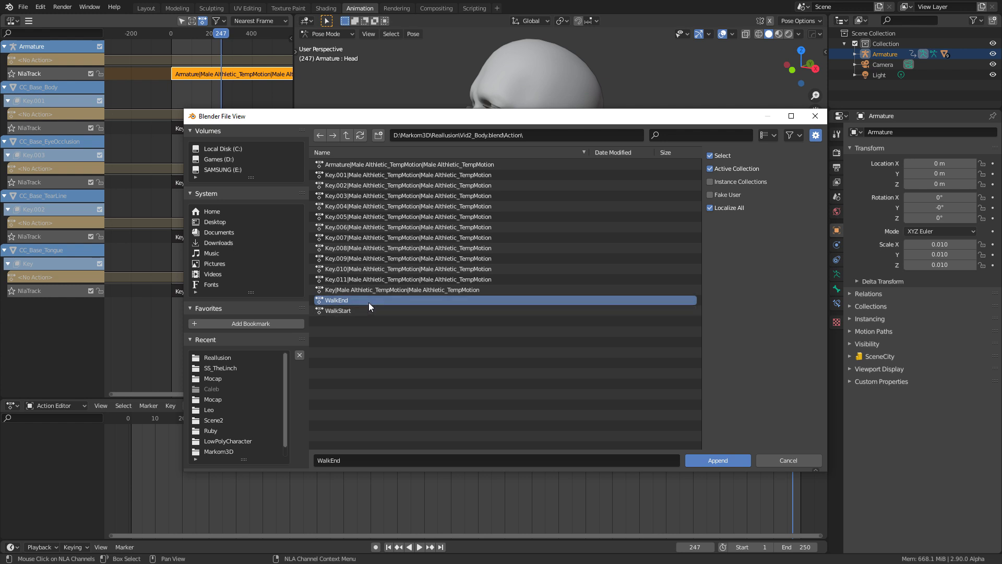
left_click(365, 309, "shift")
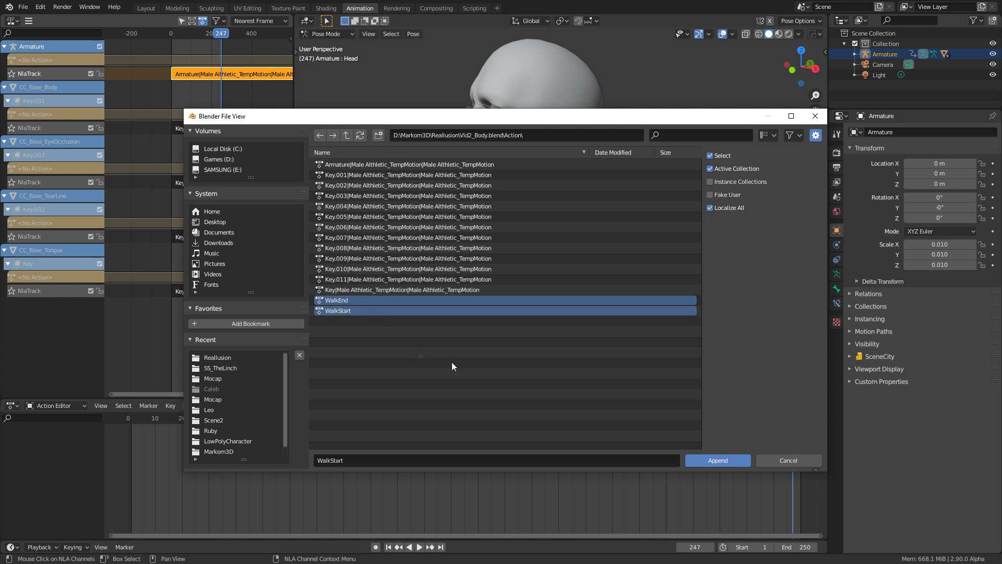
left_click(716, 460)
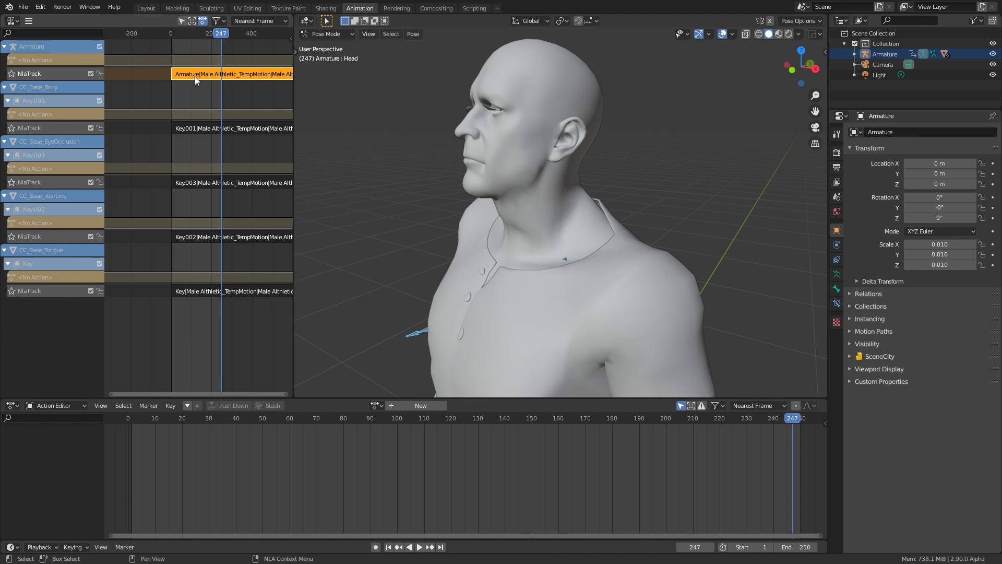
Add a new NLA track above the Armature's NlaTrack.
left_click(11, 74)
left_click(29, 22)
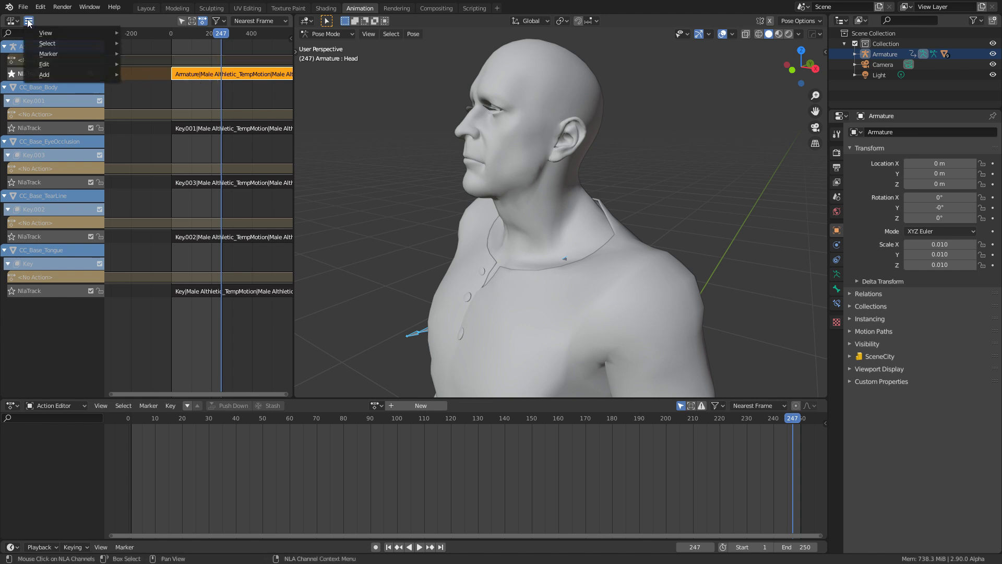
mouse_move(52, 74)
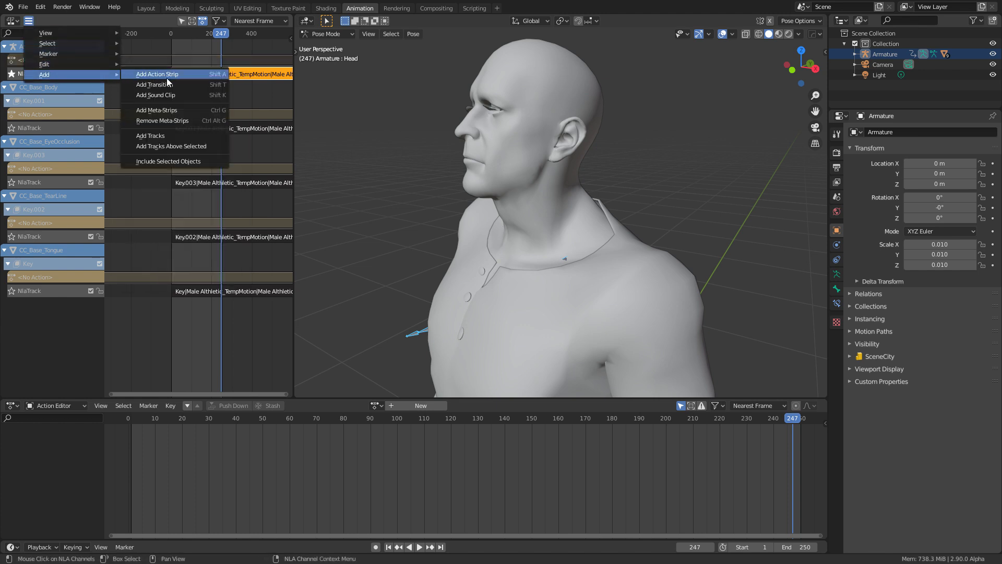
left_click(191, 146)
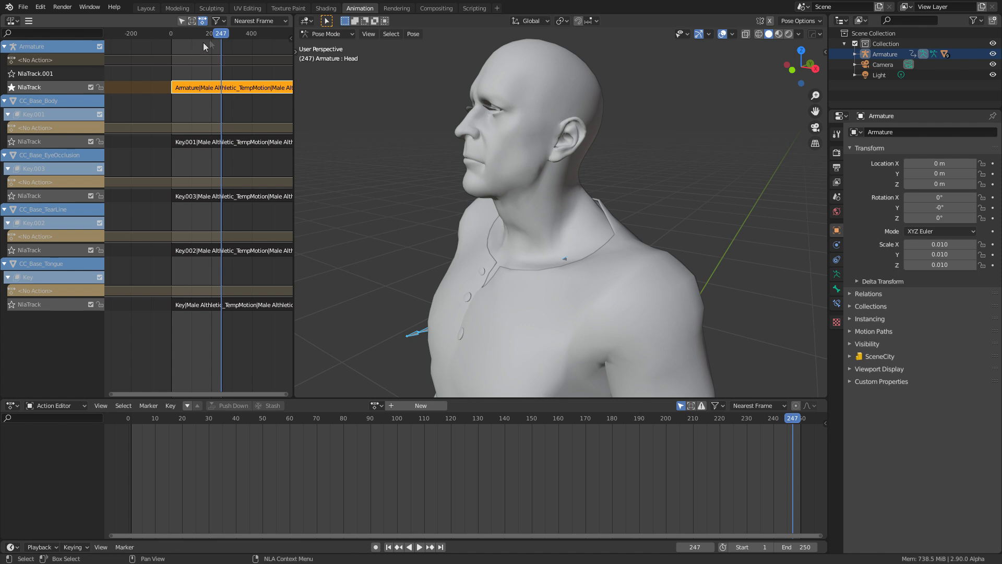
Set the current frame to 0 and add a WalkStart strip on the new track.
left_click_drag(219, 34, 172, 35)
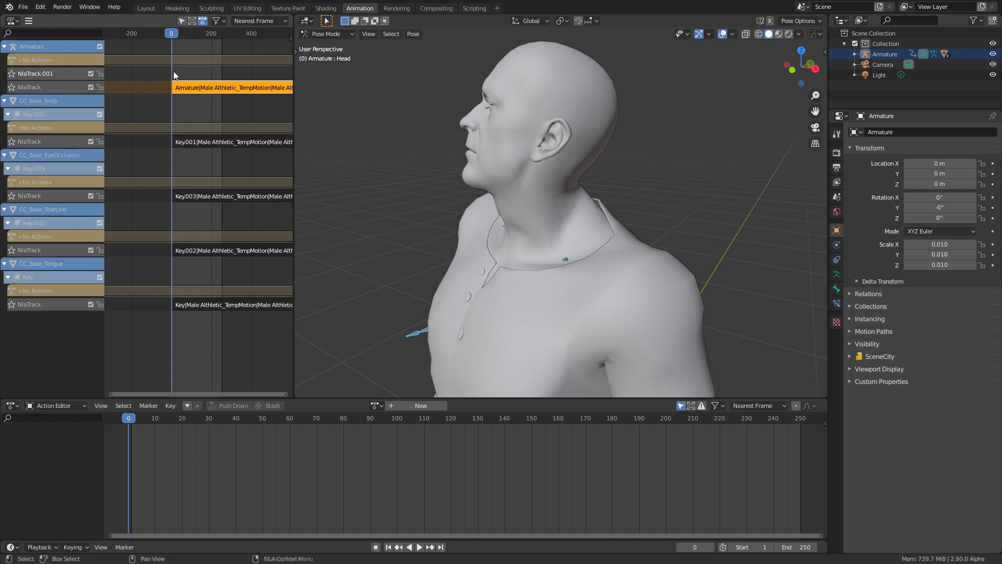
key("shift+a")
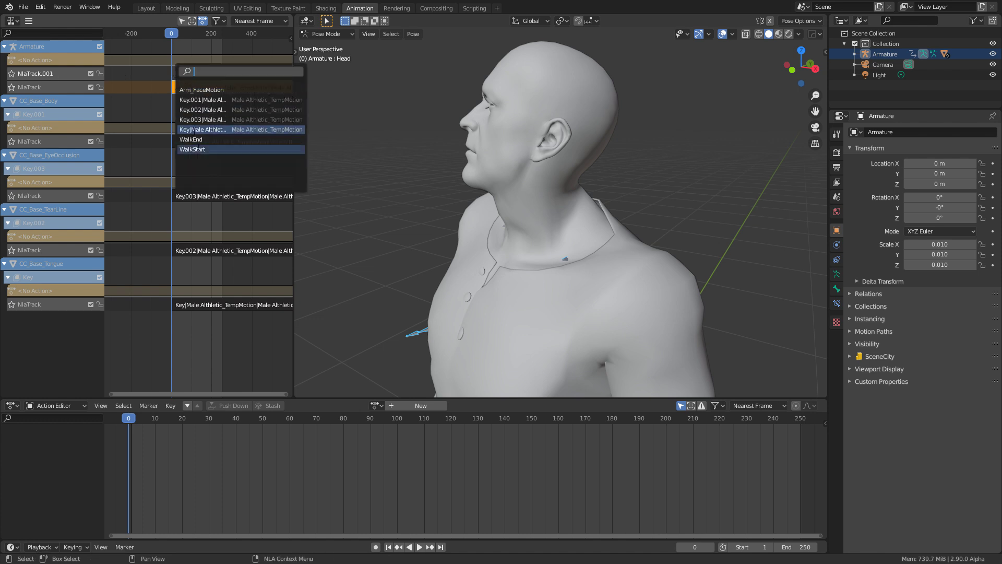
left_click(207, 150)
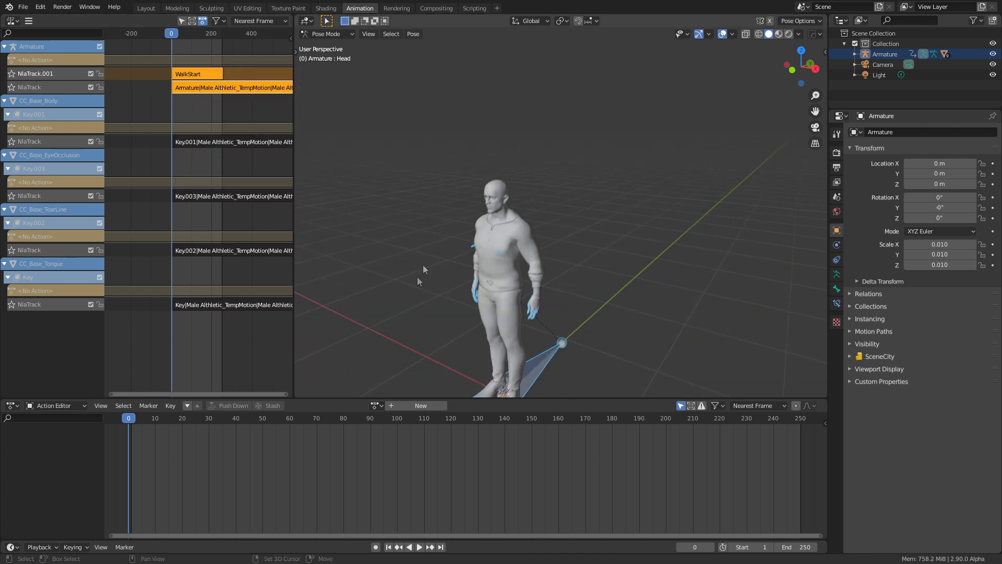
Select the WalkStart strip and switch the viewport to wireframe to reveal the bones.
left_click_drag(261, 420, 460, 421)
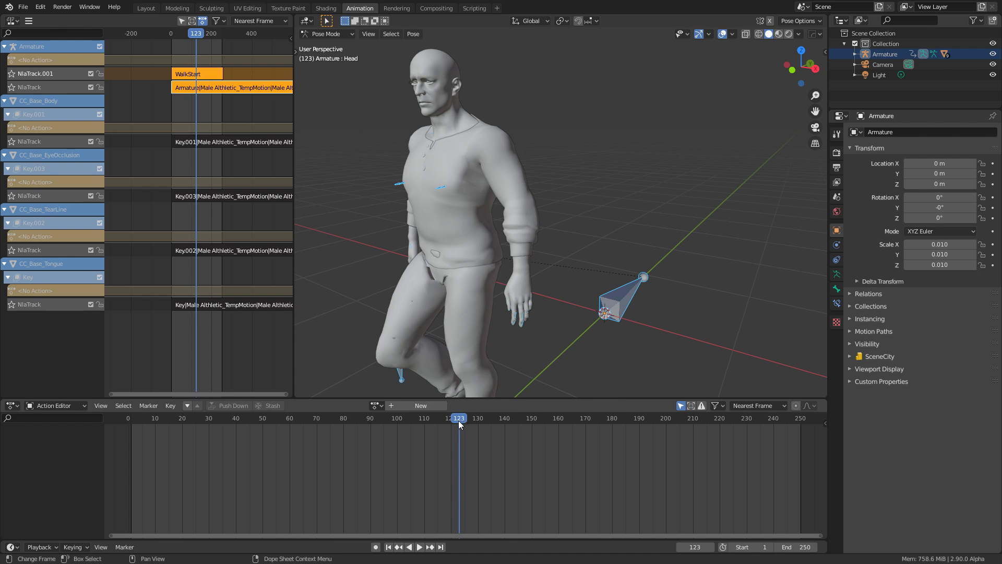
left_click(215, 78)
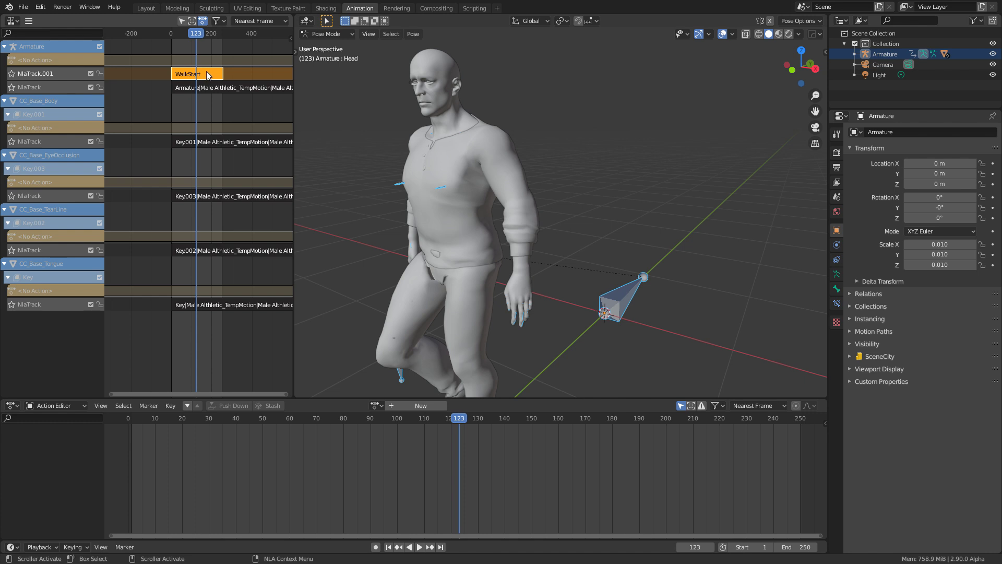
key("z")
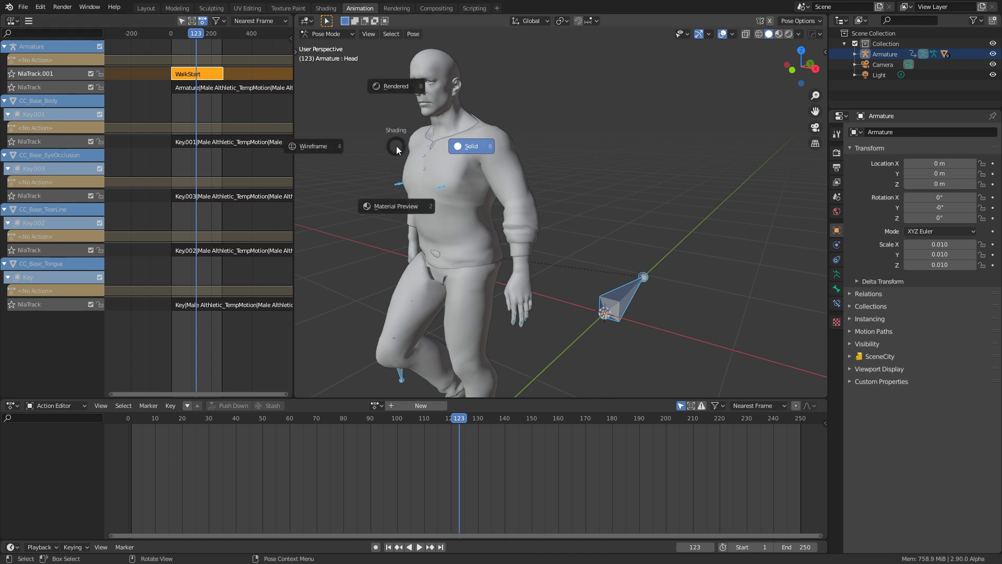
left_click(328, 147)
mouse_move(327, 147)
middle_mouse_down()
mouse_move(511, 219)
mouse_move(394, 164)
middle_mouse_up()
scroll(394, 164, "up", 3)
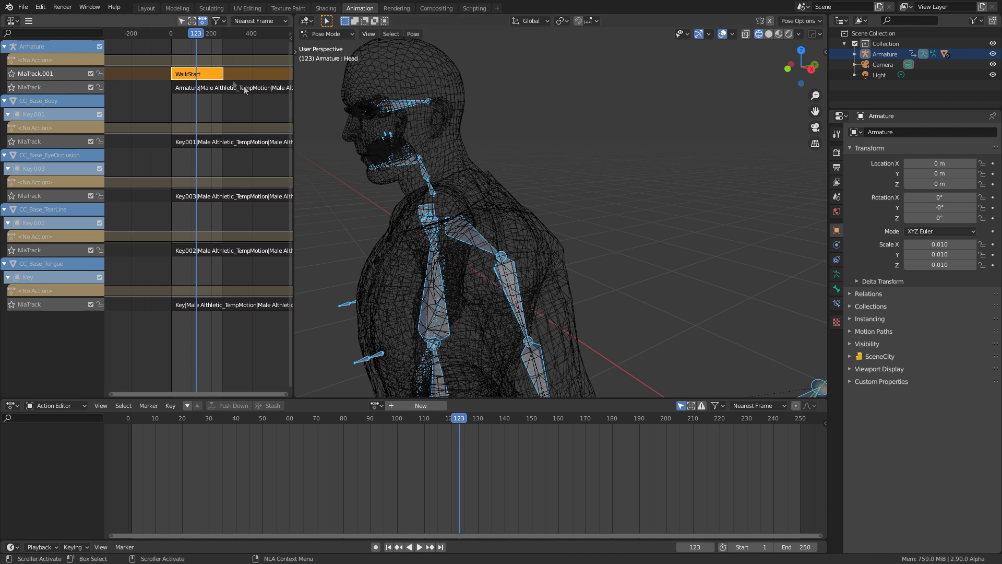
Enter tweak mode on the WalkStart strip and zoom onto the character's face.
key("Tab")
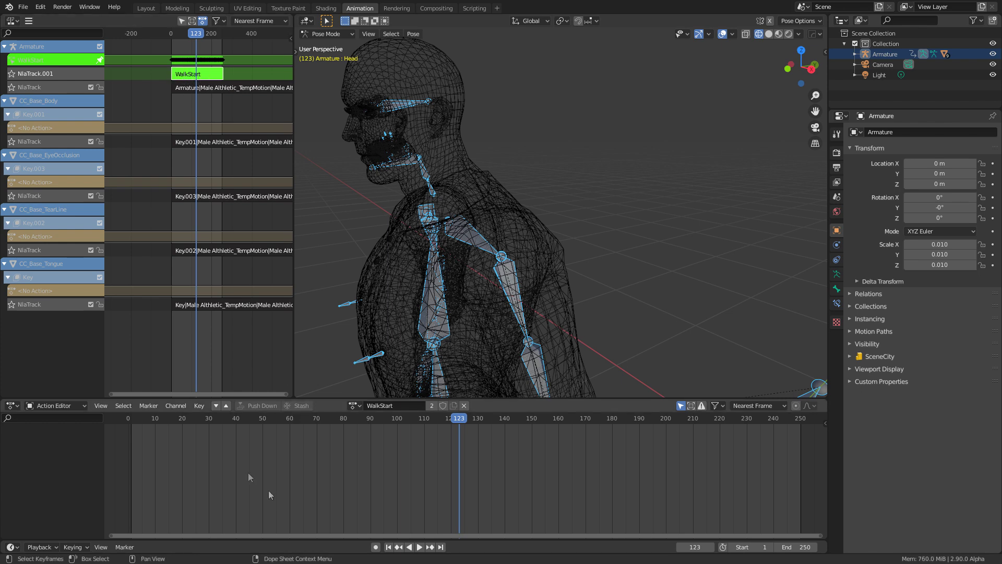
middle_click_drag(249, 472, 349, 465)
scroll(434, 187, "up", 3)
middle_click_drag(434, 188, 493, 231)
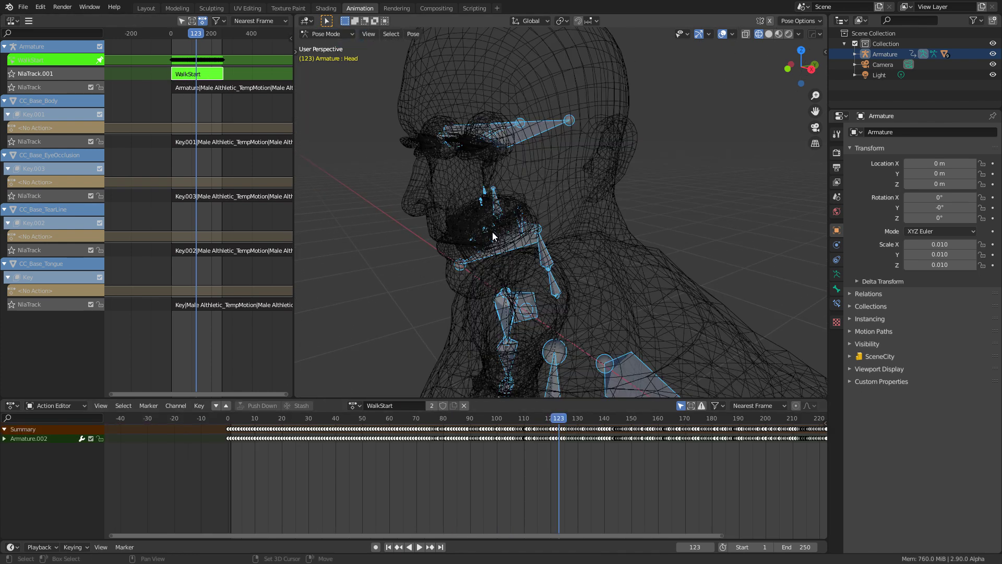
Select the jaw, mouth, eyebrow and neck bones.
left_click(495, 242)
left_click(495, 242)
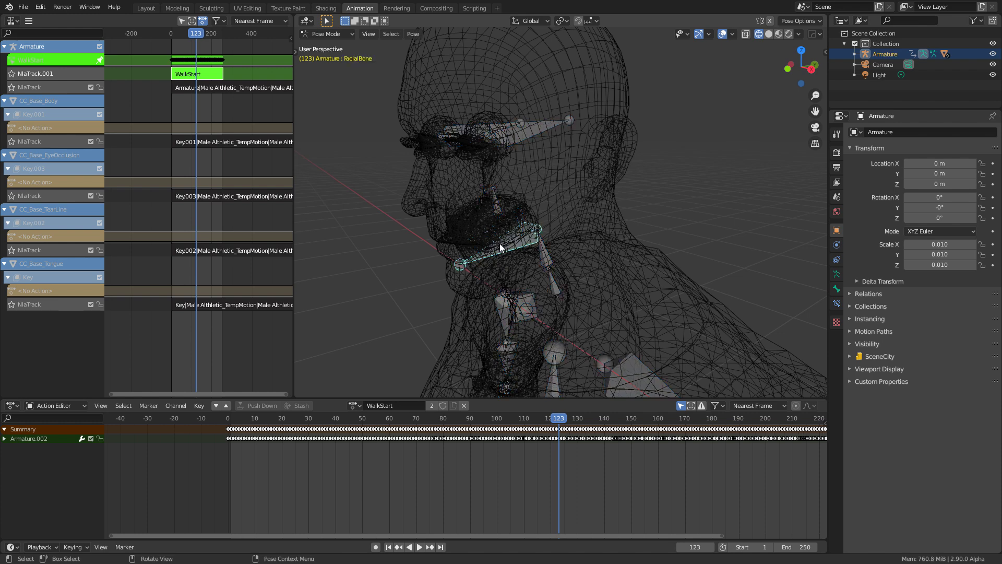
key("c")
mouse_move(490, 236)
left_mouse_down()
mouse_move(527, 200)
mouse_move(540, 134)
mouse_move(465, 140)
left_mouse_up()
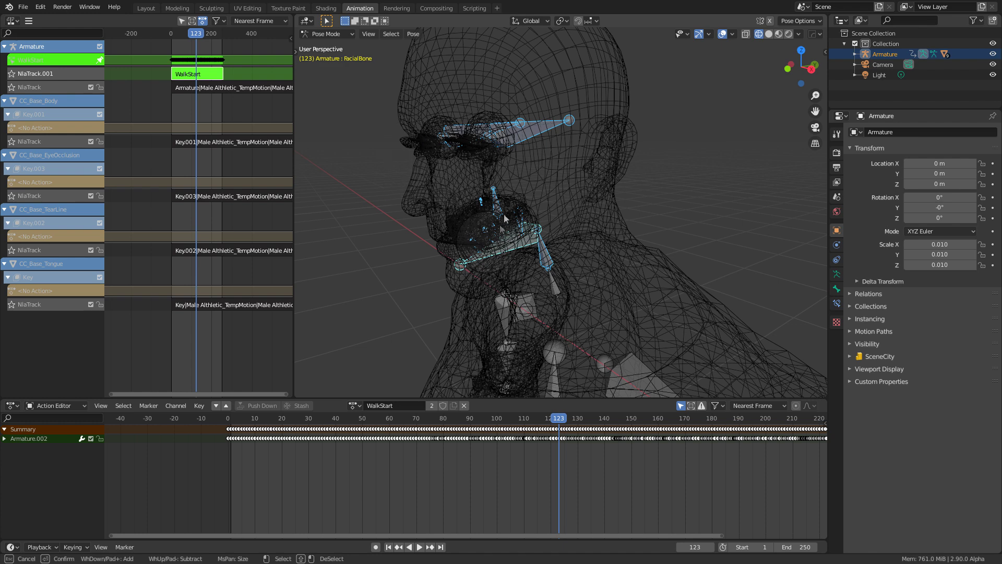
key("Return")
left_click(548, 245, "shift")
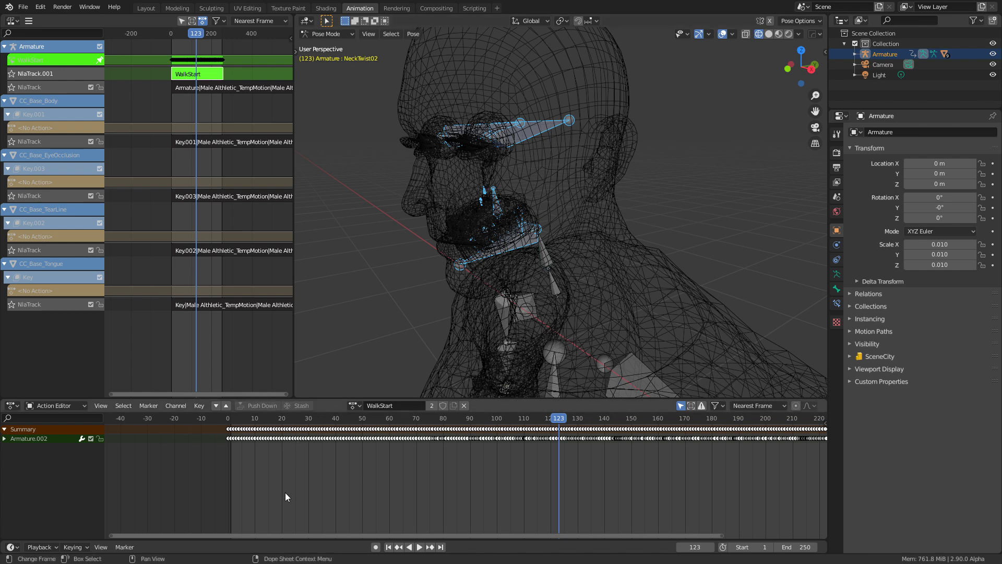
Expand Armature.002 and delete all keyframes of the selected face and neck bones.
left_click(4, 439)
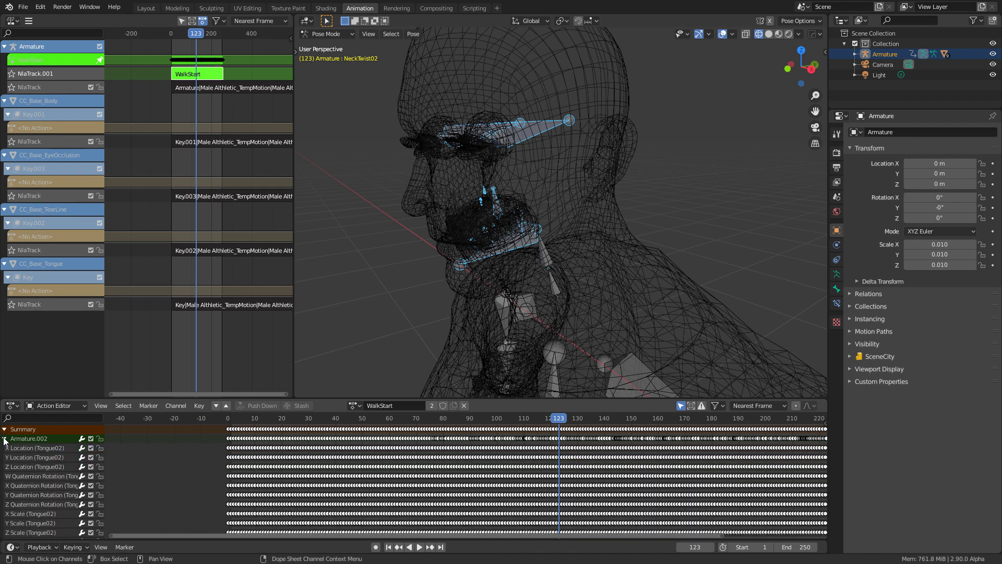
key("a")
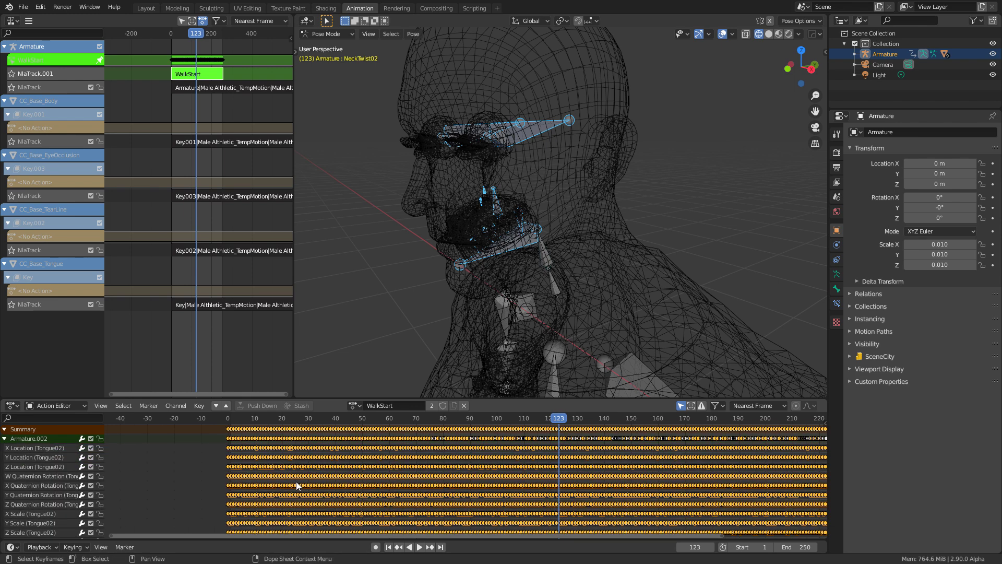
key("x")
left_click(296, 482)
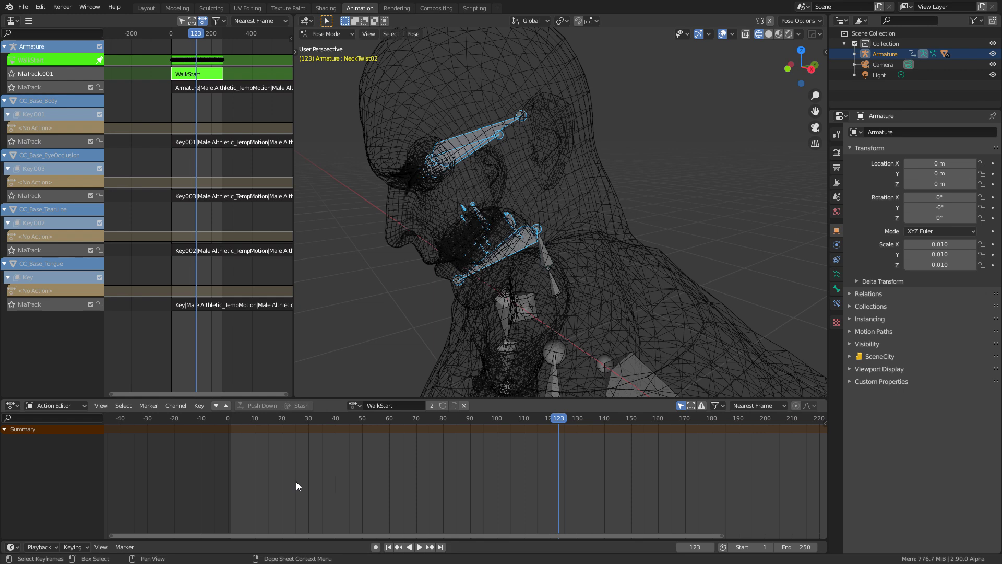
Exit tweak mode, return to Object Mode with solid shading and scrub through the walk.
key("Tab")
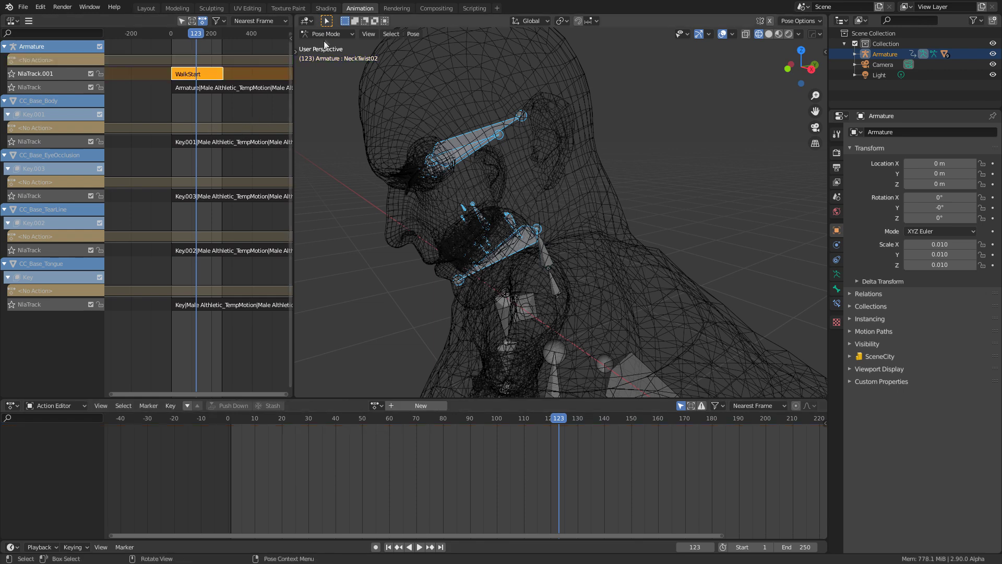
left_click(327, 34)
left_click(325, 51)
scroll(393, 232, "down", 5)
key("z")
left_click(480, 246)
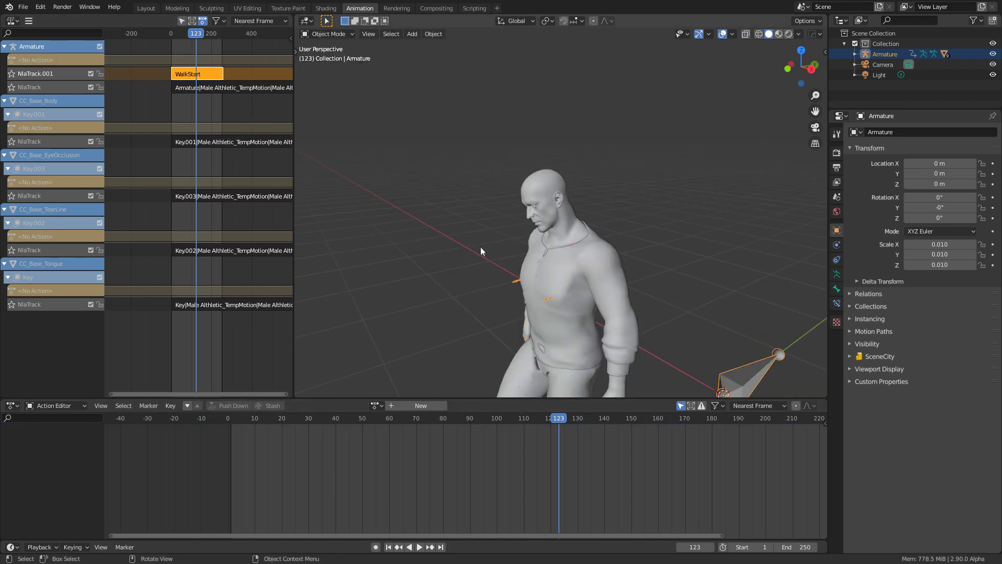
left_click_drag(414, 418, 519, 424)
Play and pause the walk animation around frames 159–179, orbiting and zooming to inspect the character.
key("space")
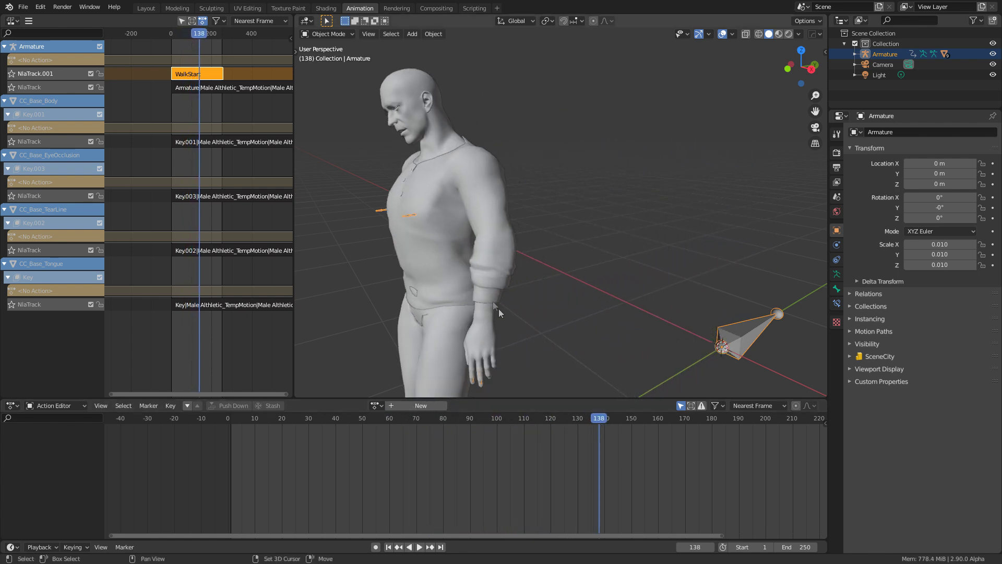
scroll(580, 254, "down", 2)
middle_click_drag(499, 309, 554, 391)
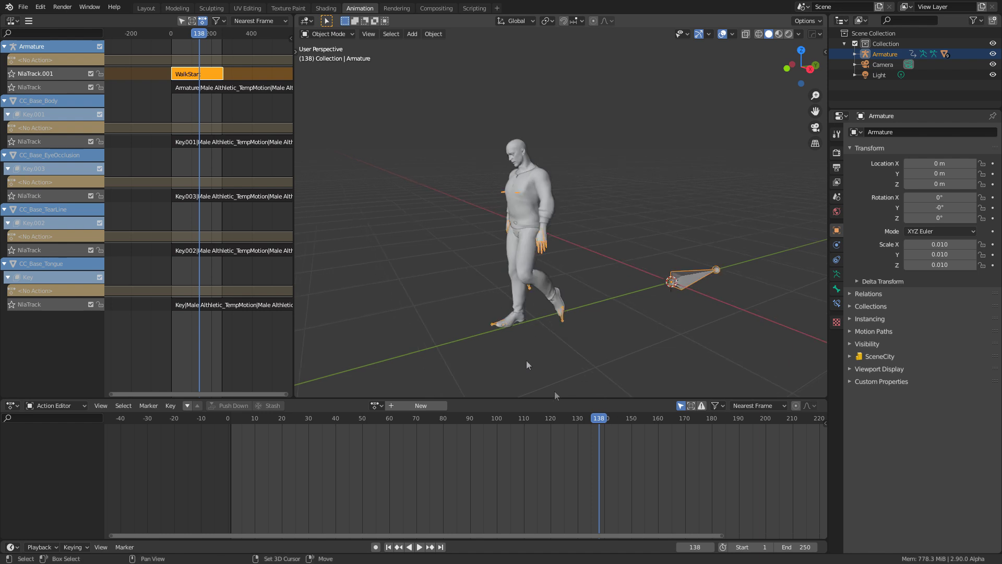
scroll(598, 446, "down", 1)
middle_click_drag(598, 446, 326, 439)
key("space")
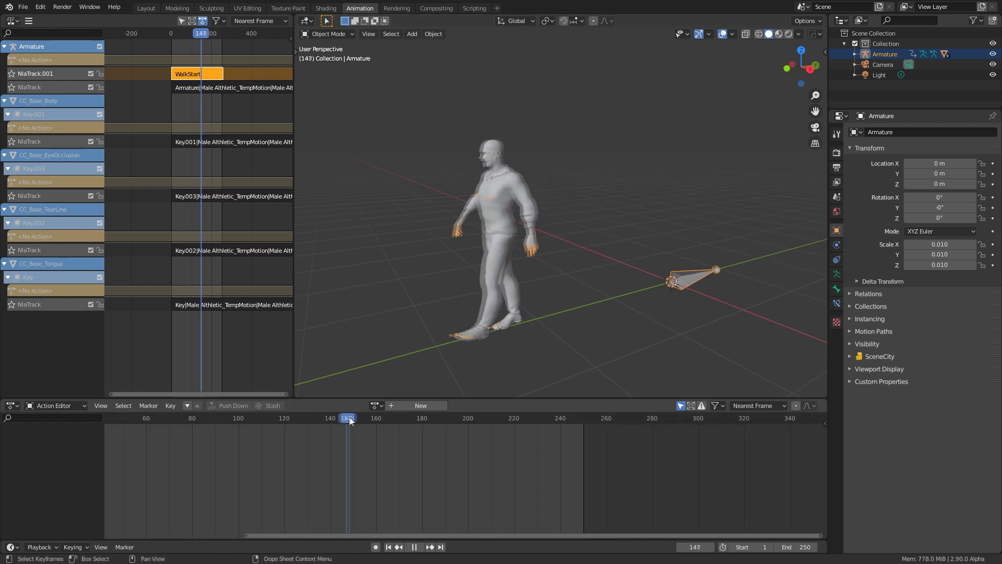
key("space")
middle_click_drag(417, 313, 514, 313)
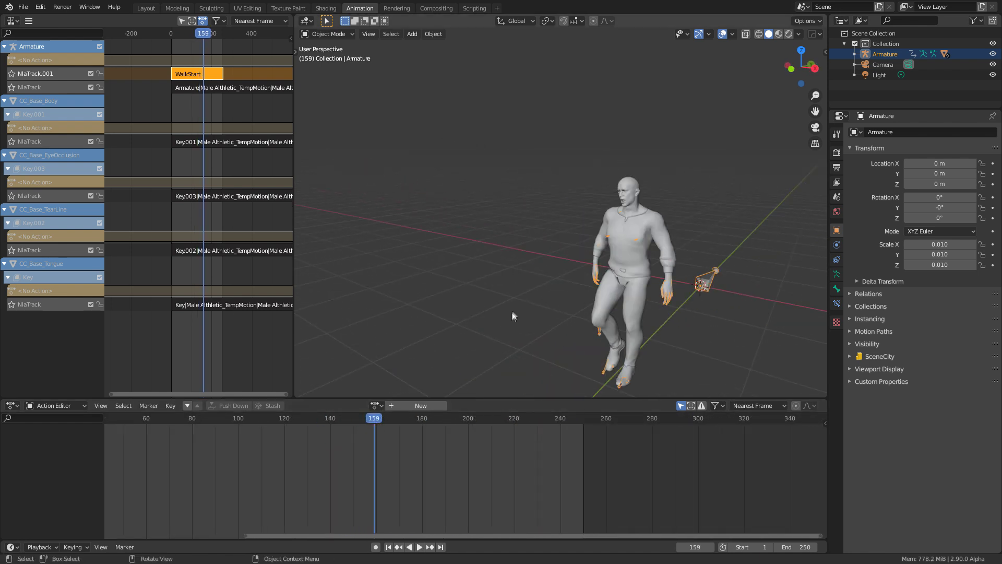
scroll(505, 311, "up", 5)
key("space")
mouse_move(431, 418)
left_mouse_down()
mouse_move(418, 418)
mouse_move(440, 418)
mouse_move(420, 419)
left_mouse_up()
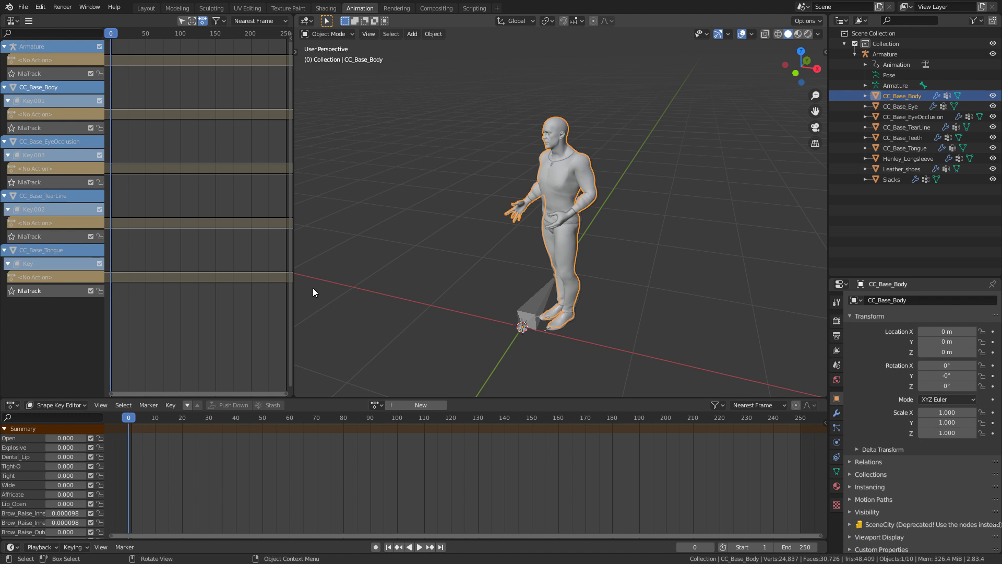
Append Action, Armature|Default|Default and the four Joke actions from ARP2.blend's Action folder.
left_click(23, 6)
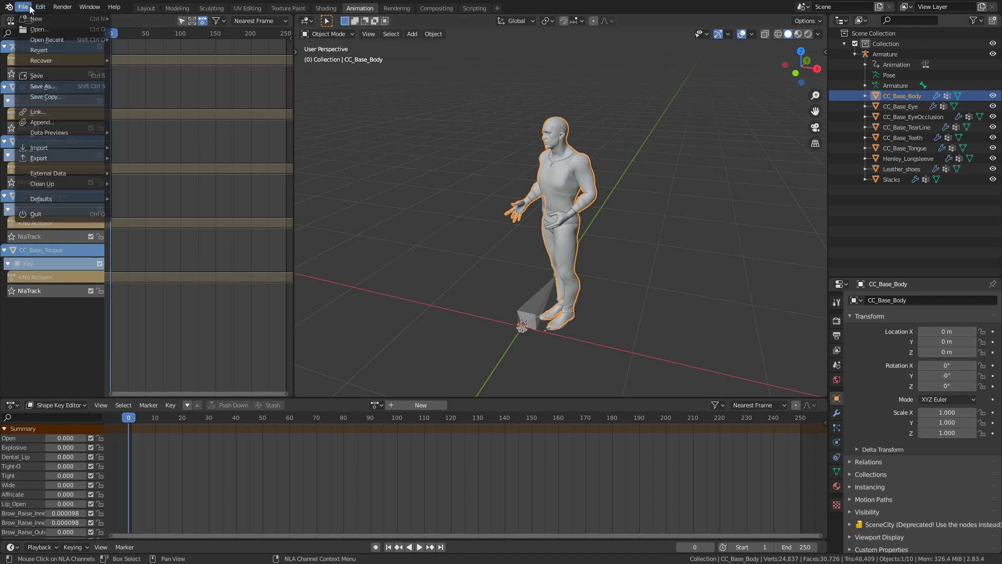
left_click(71, 120)
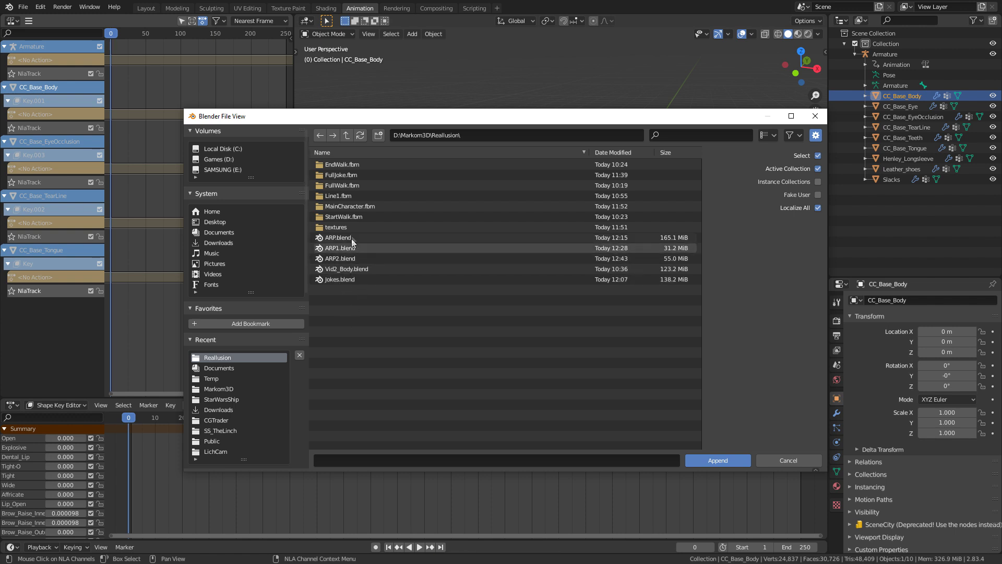
double_click(356, 260)
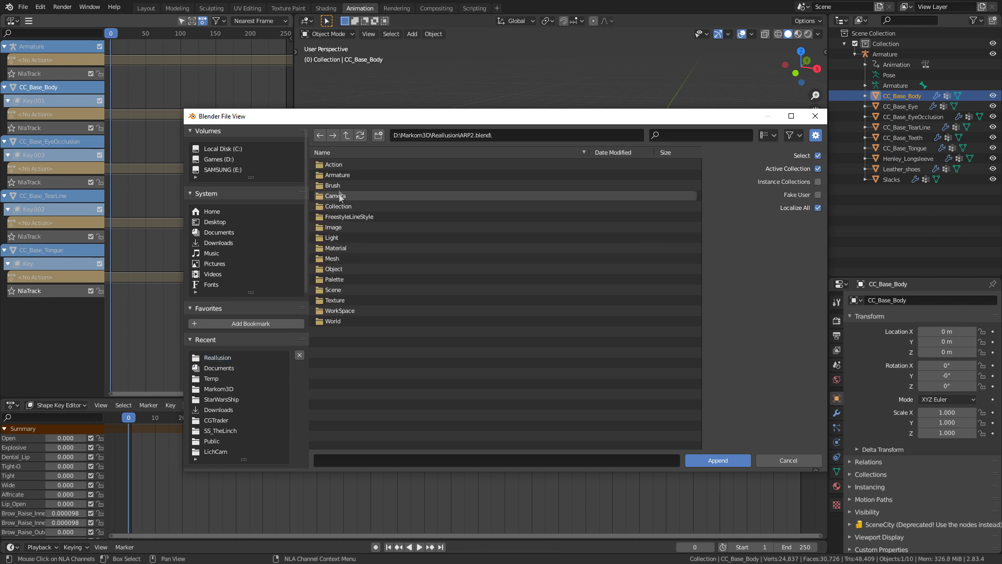
left_click(337, 166)
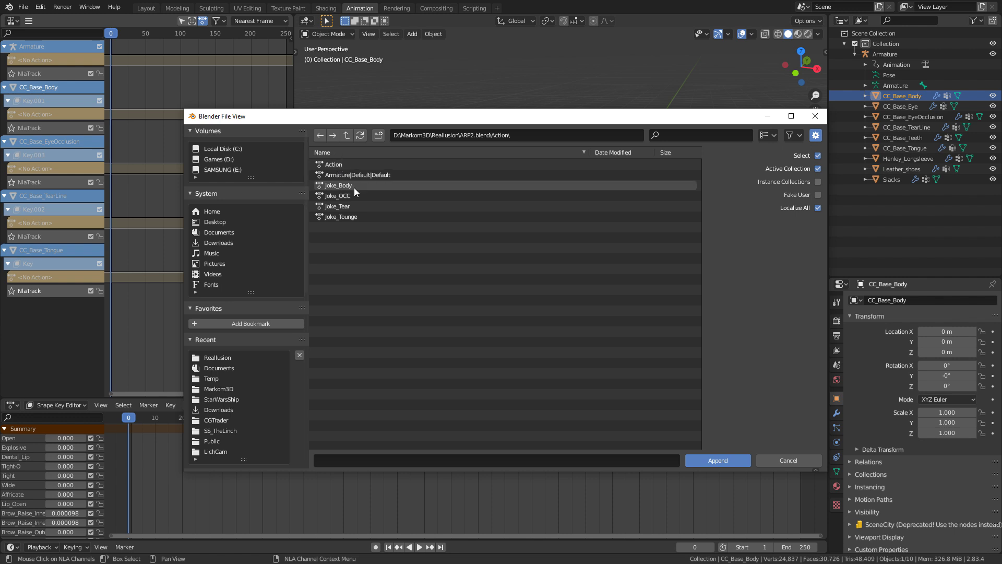
left_click(362, 175)
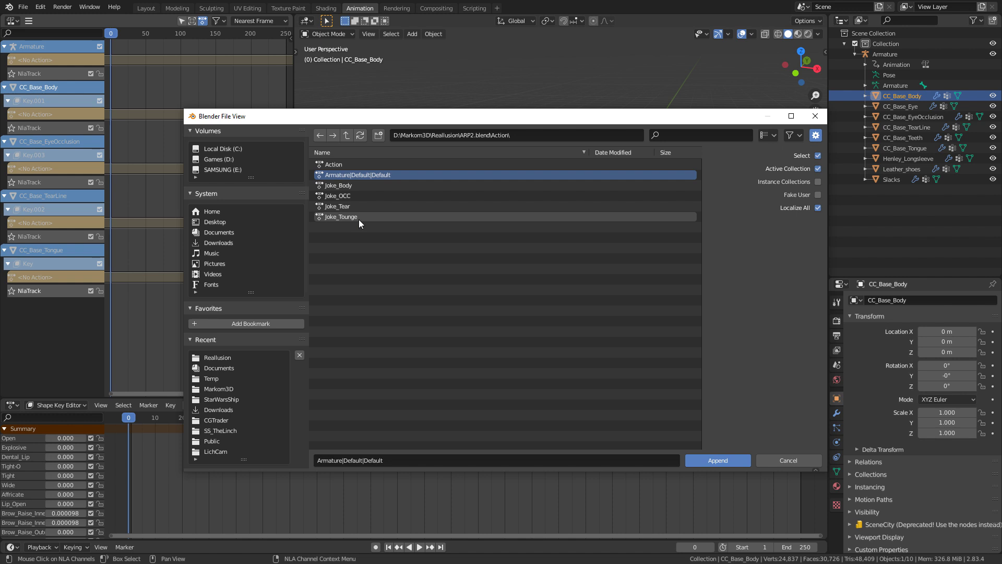
left_click(359, 217, "shift")
left_click(356, 164, "shift")
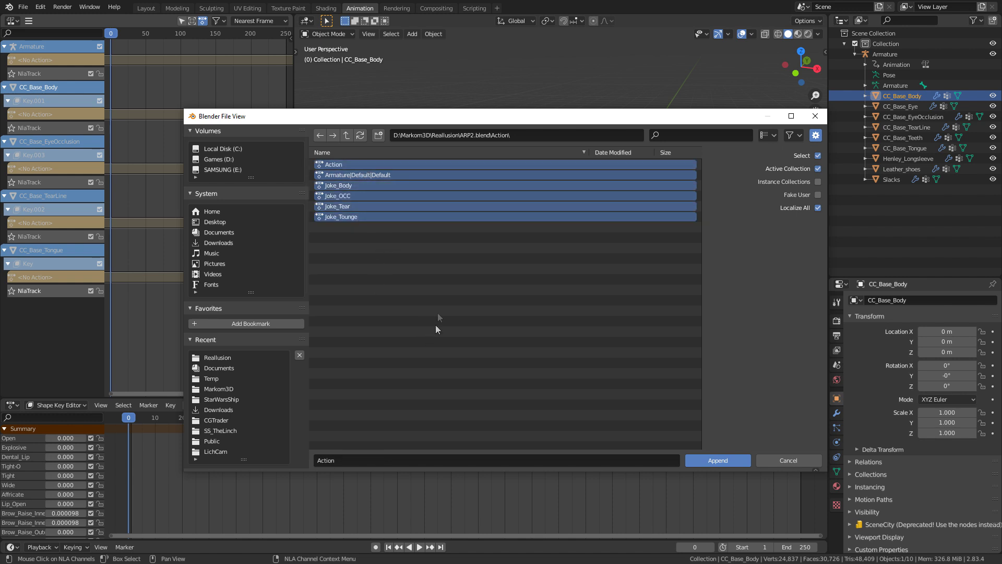
left_click(698, 461)
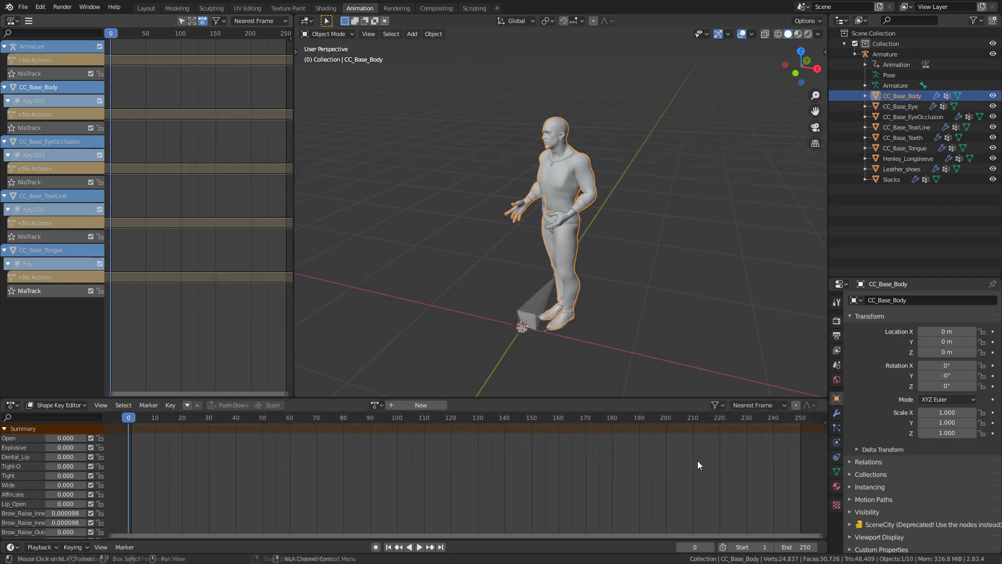
left_click(376, 405)
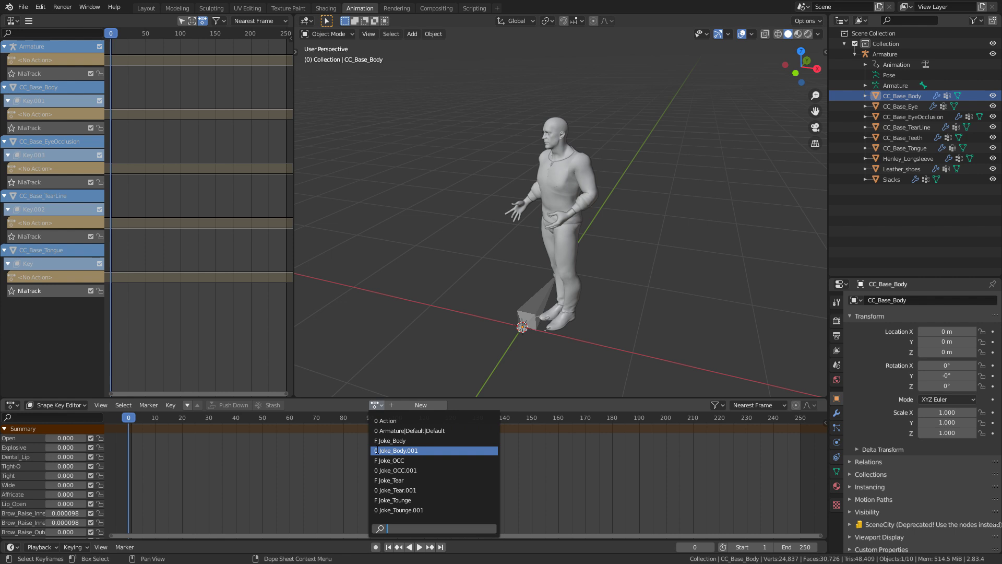
left_click(526, 306)
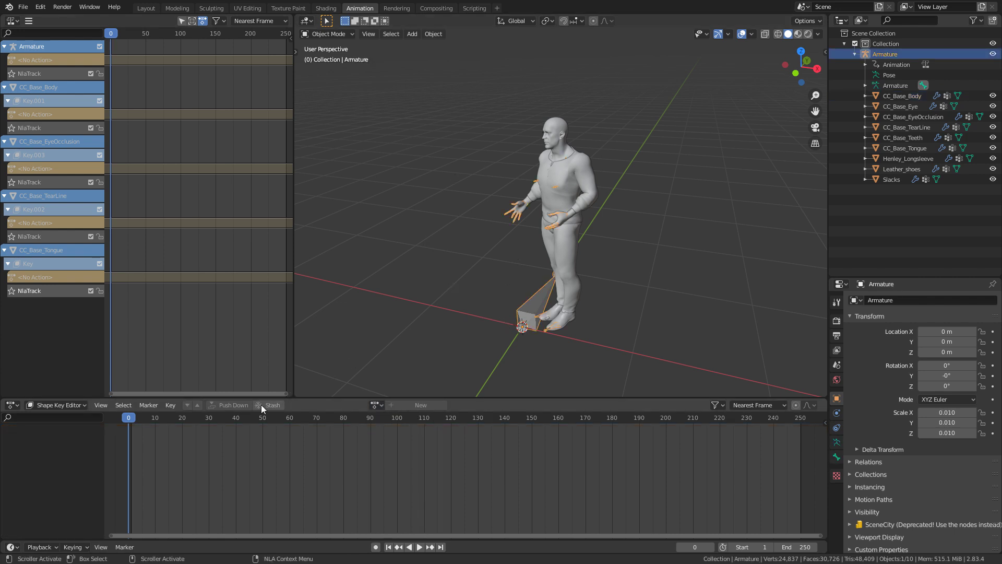
key("space")
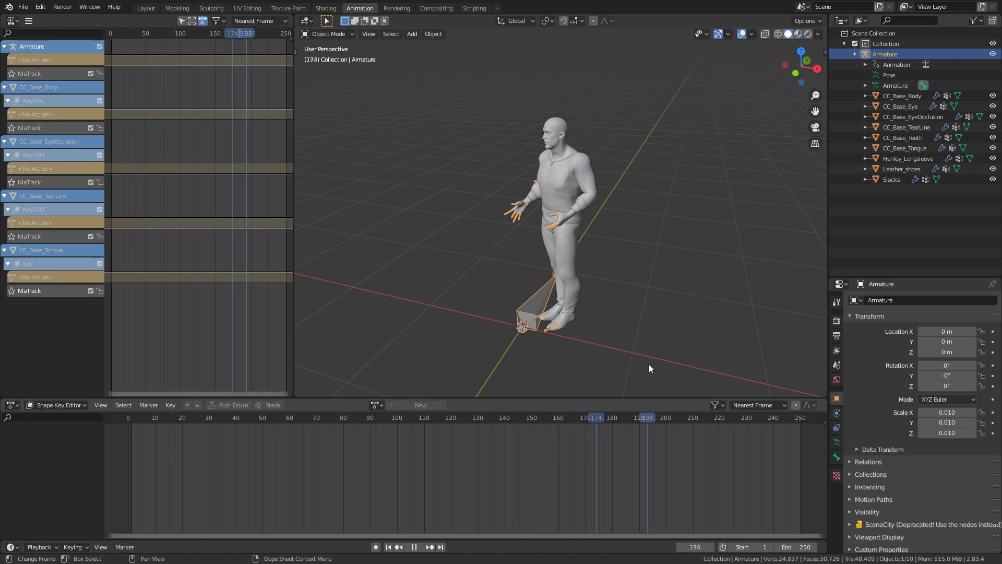
key("Escape")
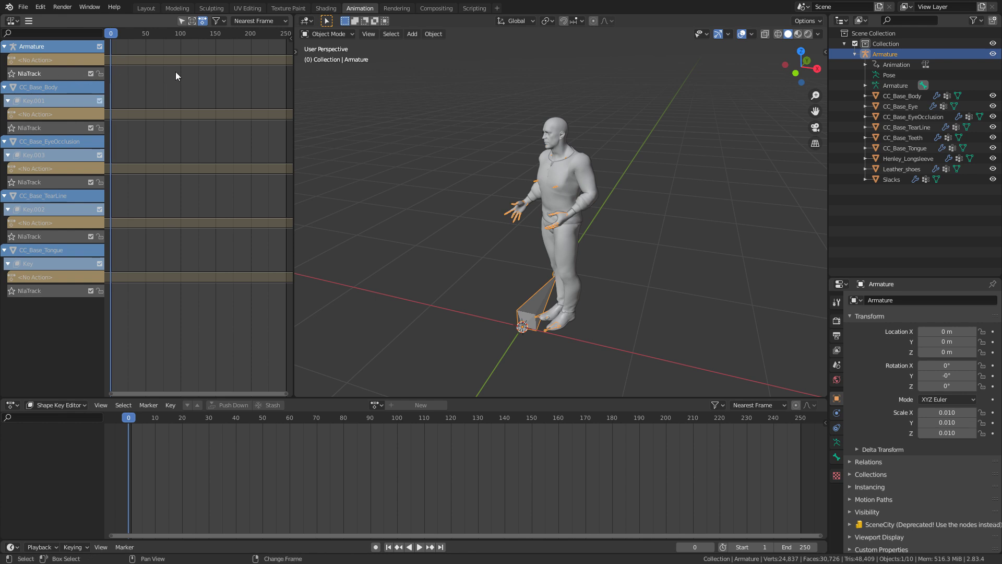
Add the Action clip as a strip on the Armature's NLA track and preview the motion.
key("shift+a")
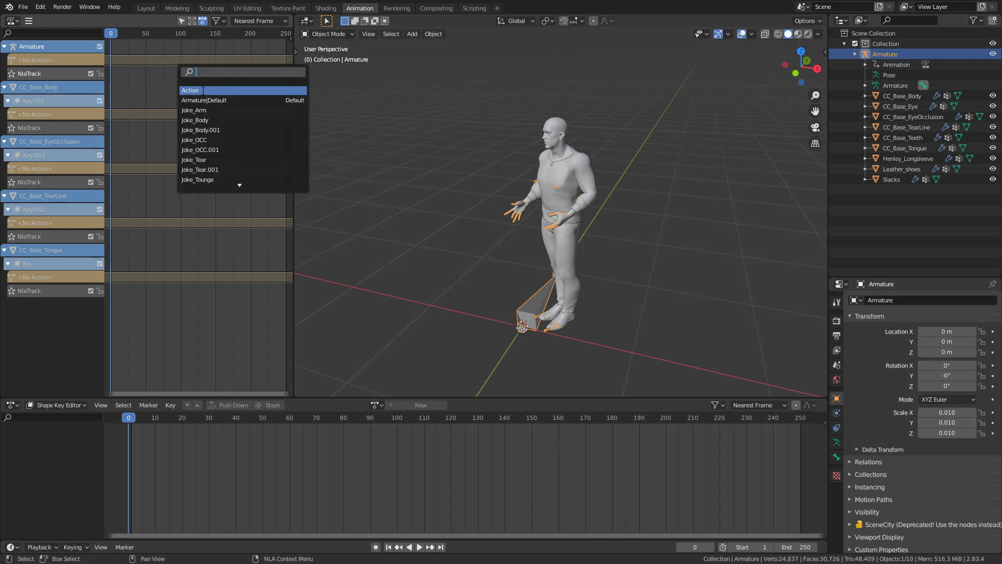
left_click(203, 90)
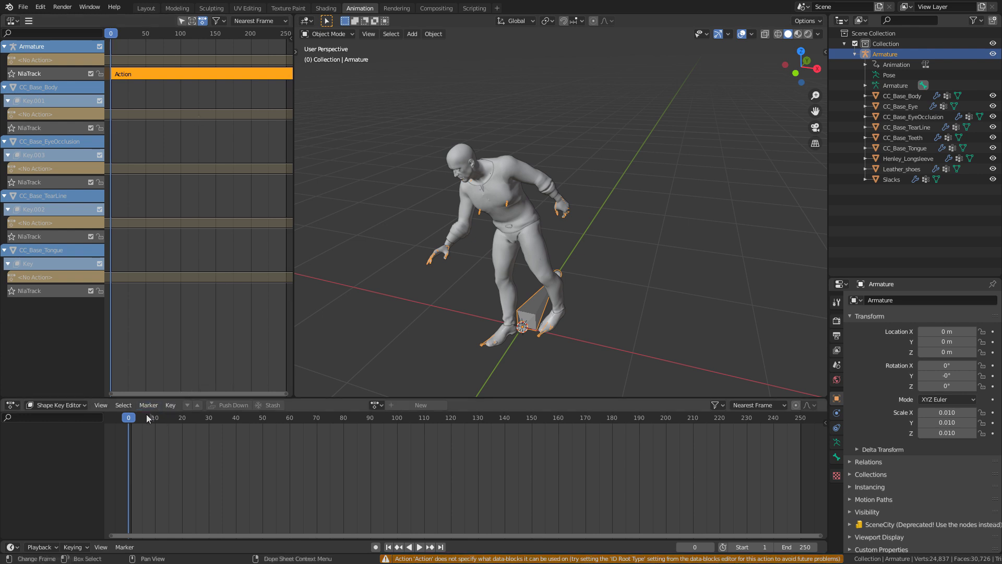
mouse_move(147, 417)
left_mouse_down()
mouse_move(581, 417)
mouse_move(128, 417)
left_mouse_up()
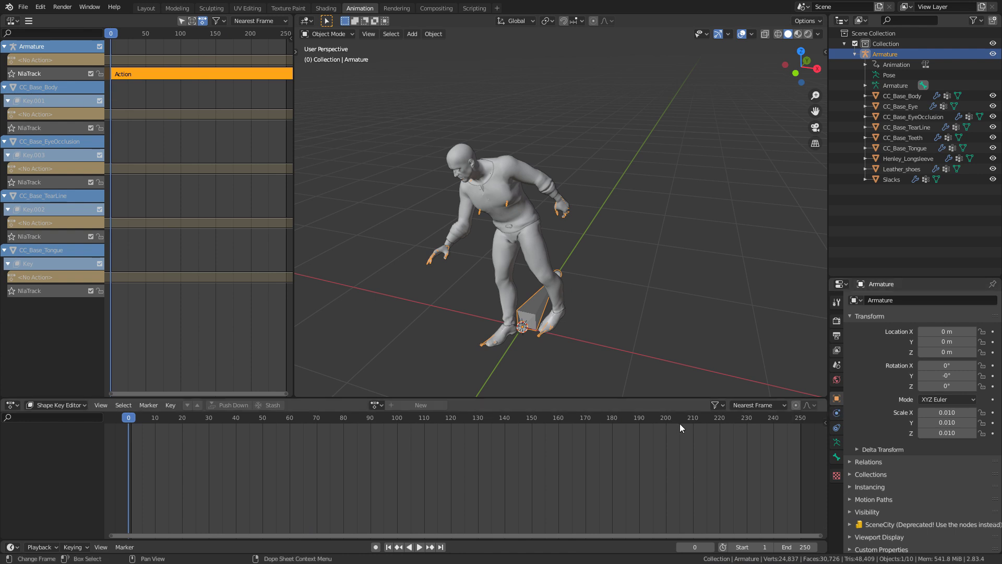
Review the Action strip's bone keyframes in the Action Editor in tweak mode, then exit tweak mode.
key("Tab")
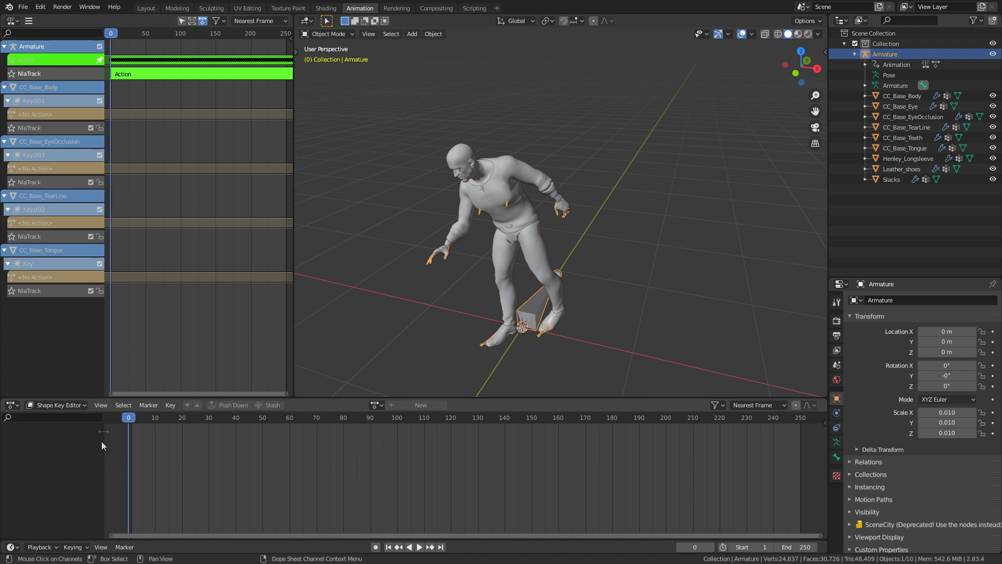
left_click(62, 405)
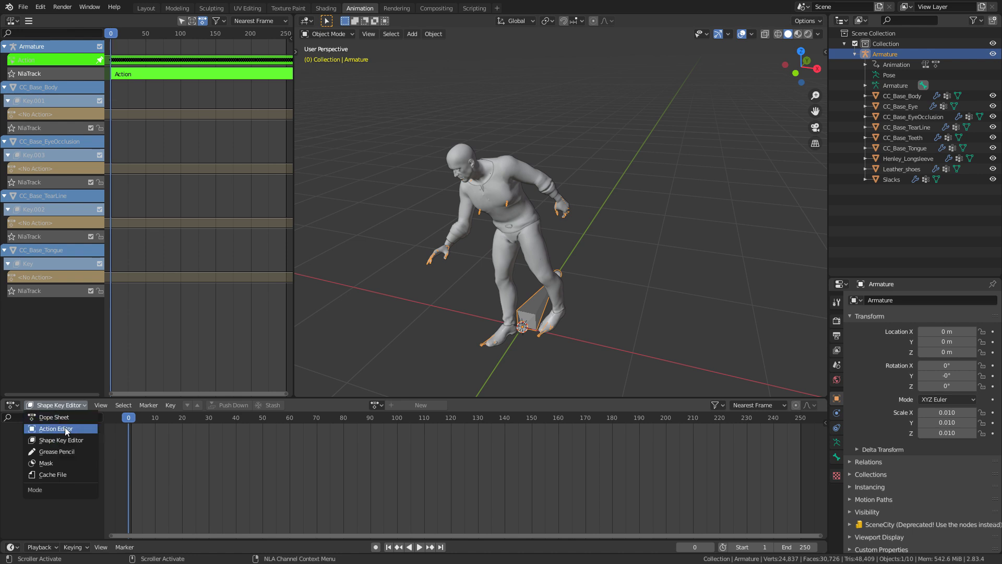
left_click(52, 428)
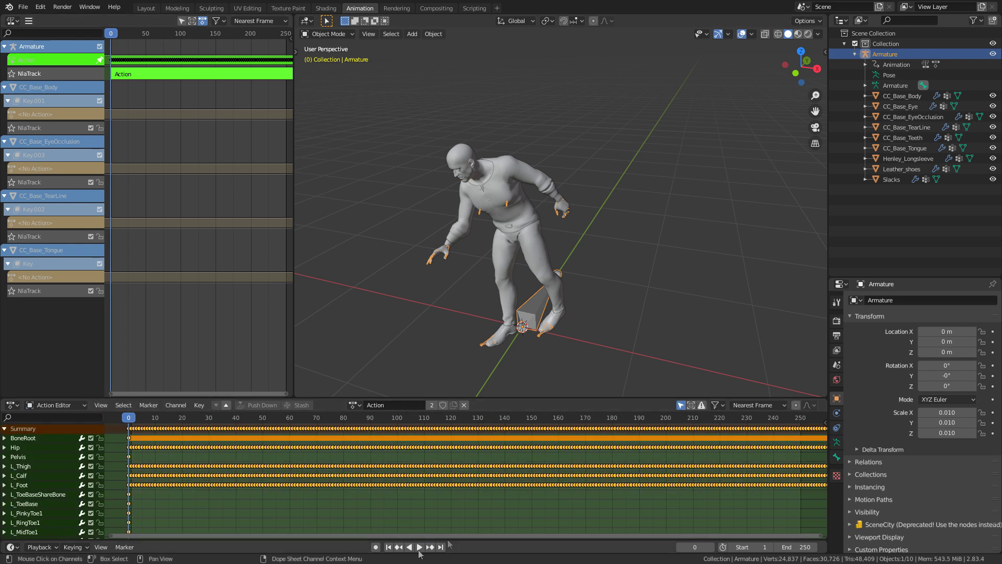
mouse_move(234, 516)
middle_mouse_down()
mouse_move(234, 485)
mouse_move(240, 514)
middle_mouse_up()
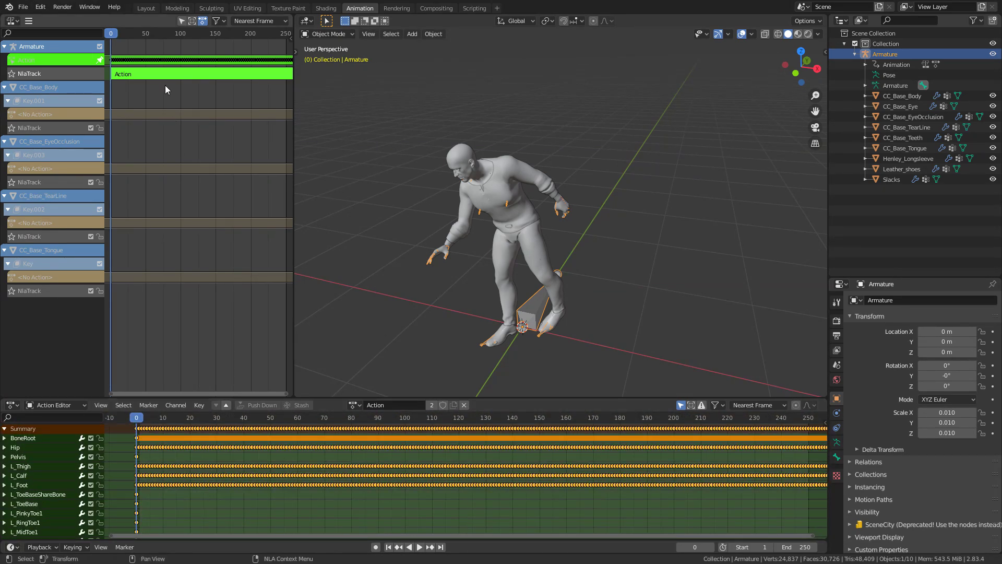
key("Tab")
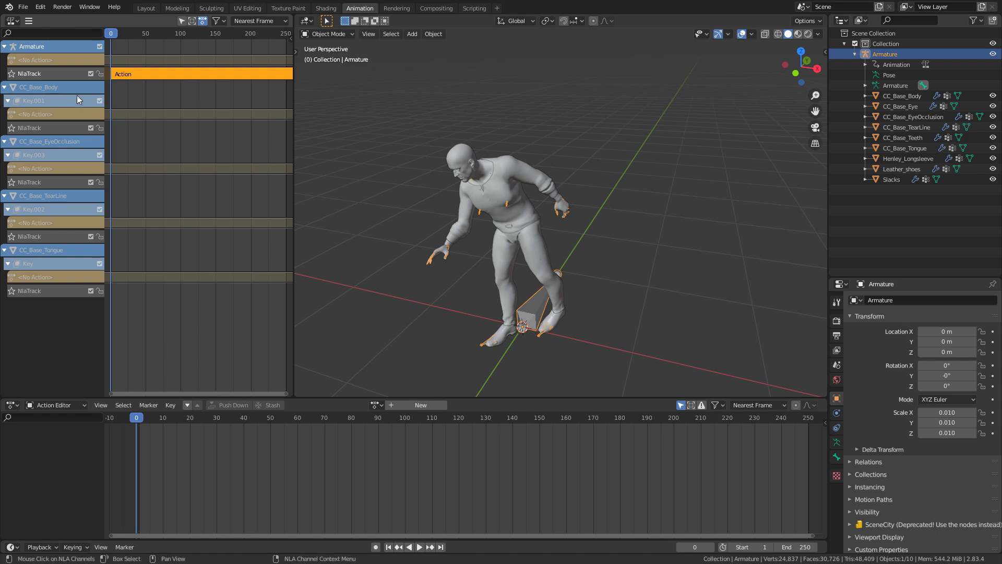
Add a Joke_Body strip to CC_Base_Body's NLA track and select it.
left_click(459, 155)
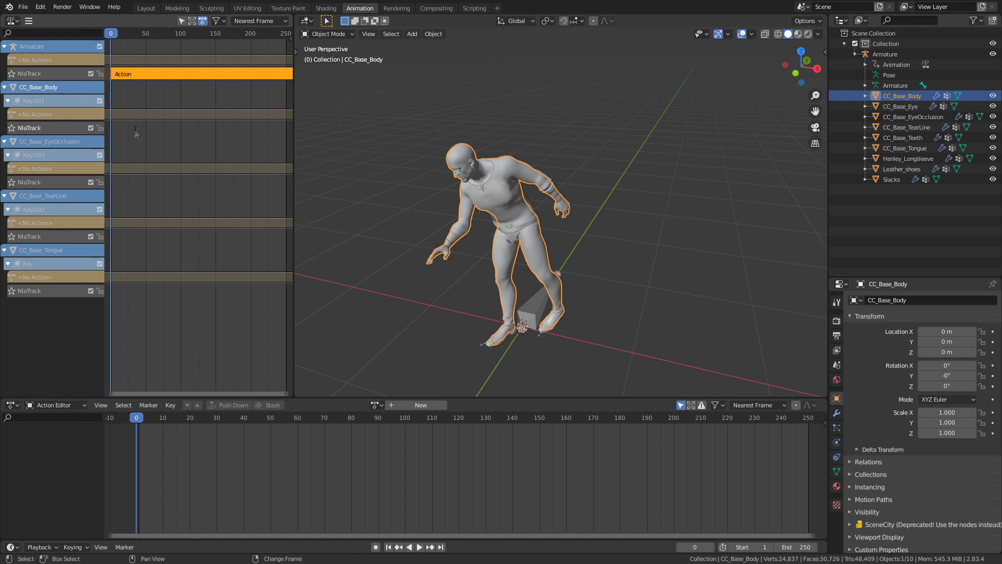
key("shift+a")
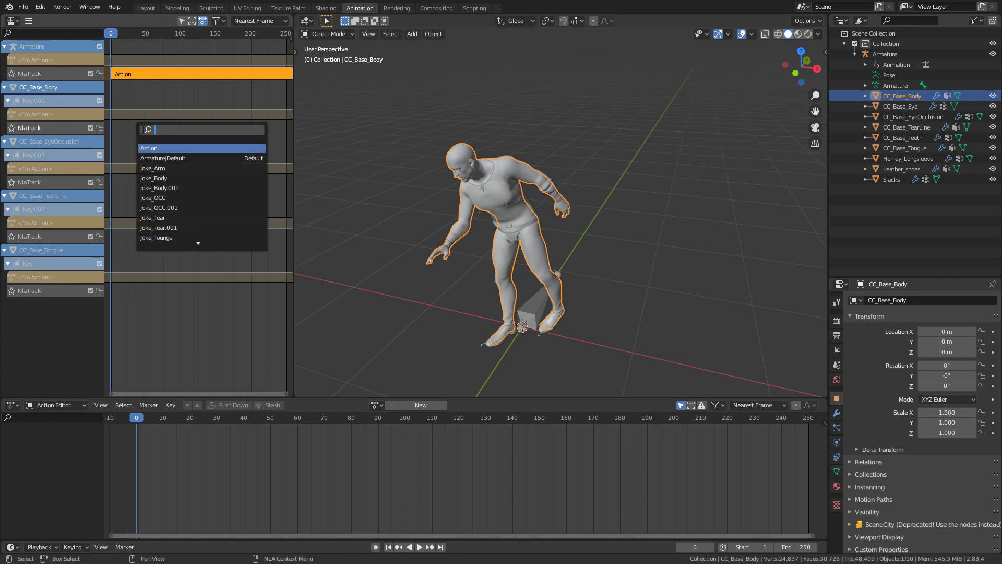
left_click(168, 177)
left_click(161, 128)
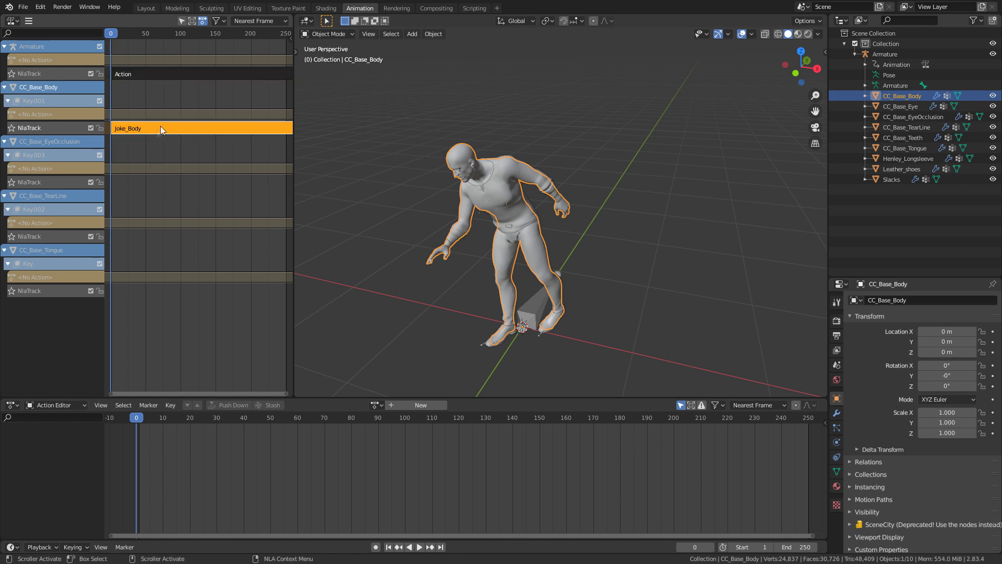
Check Joke_Body's shape-key keyframes in the Shape Key Editor in tweak mode, then exit tweak mode.
key("Tab")
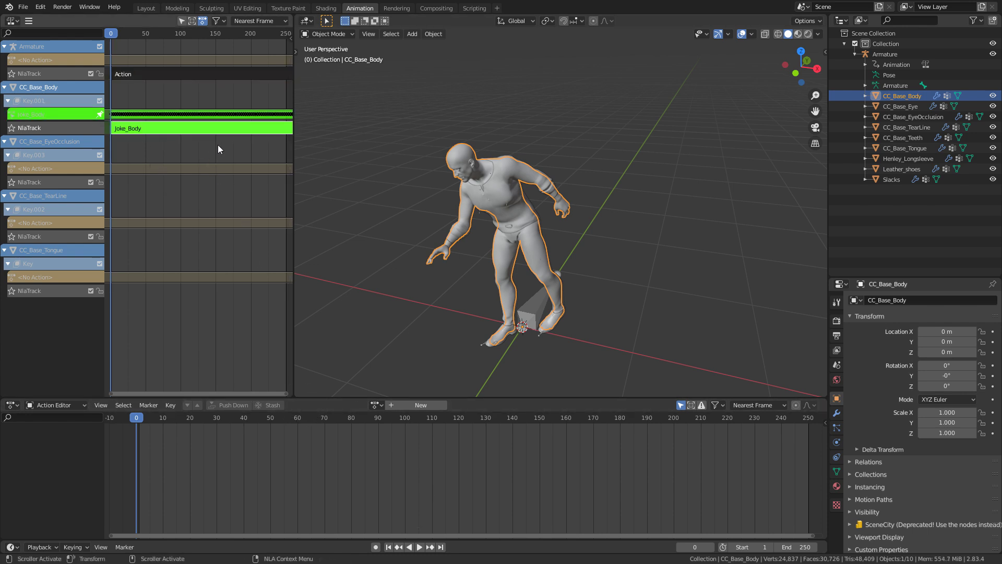
left_click(58, 405)
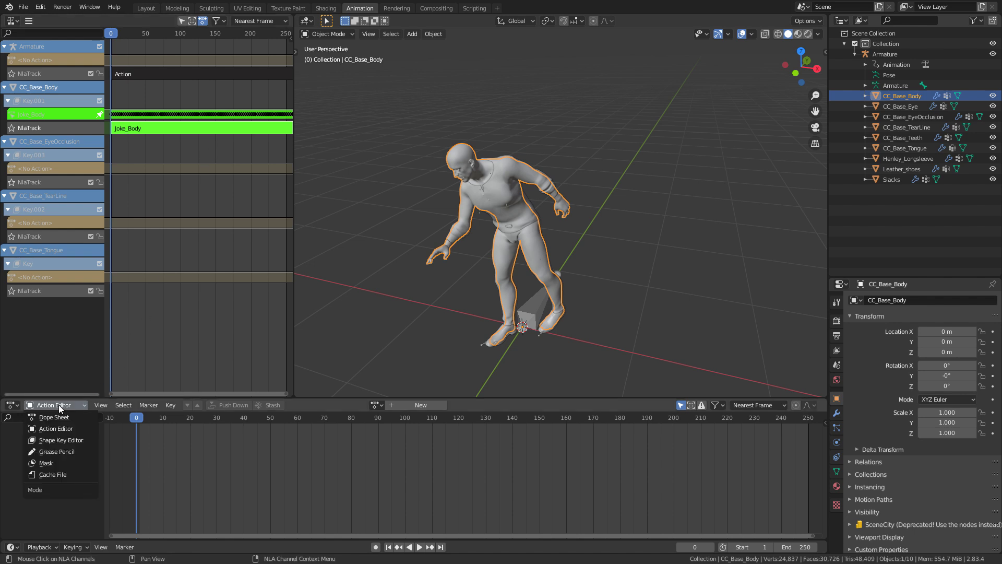
left_click(71, 439)
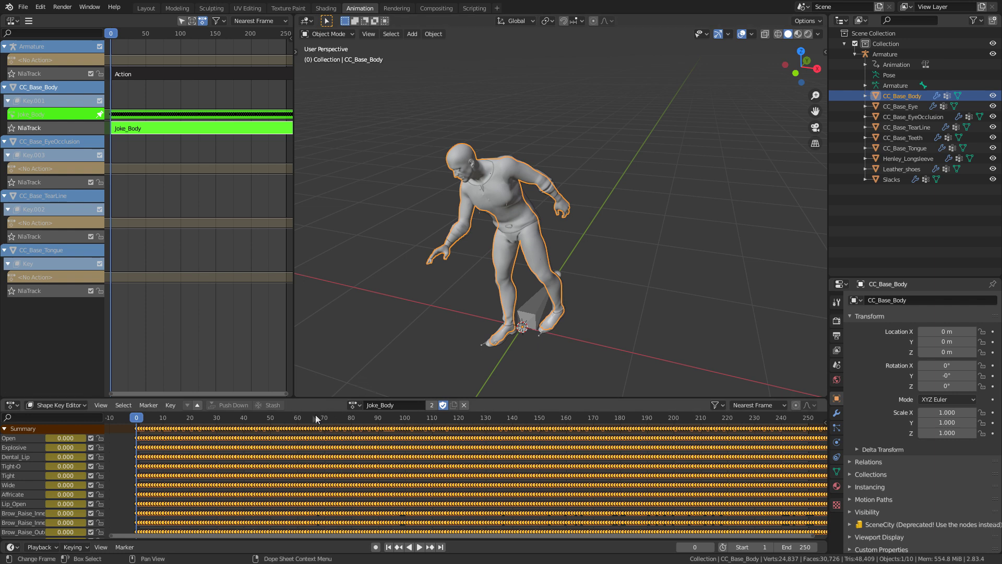
left_click_drag(316, 418, 566, 418)
scroll(582, 190, "up", 10)
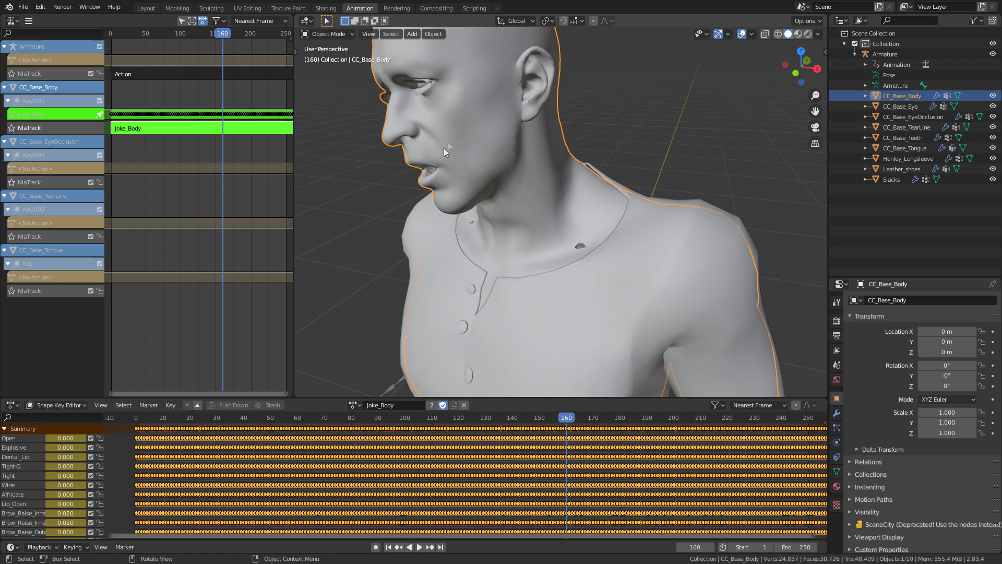
scroll(417, 295, "down", 6)
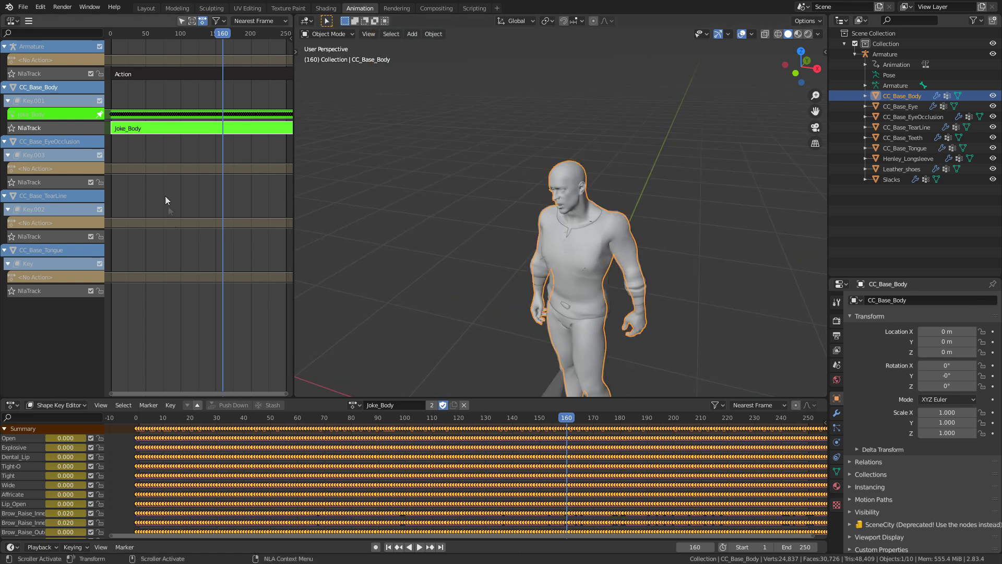
key("Tab")
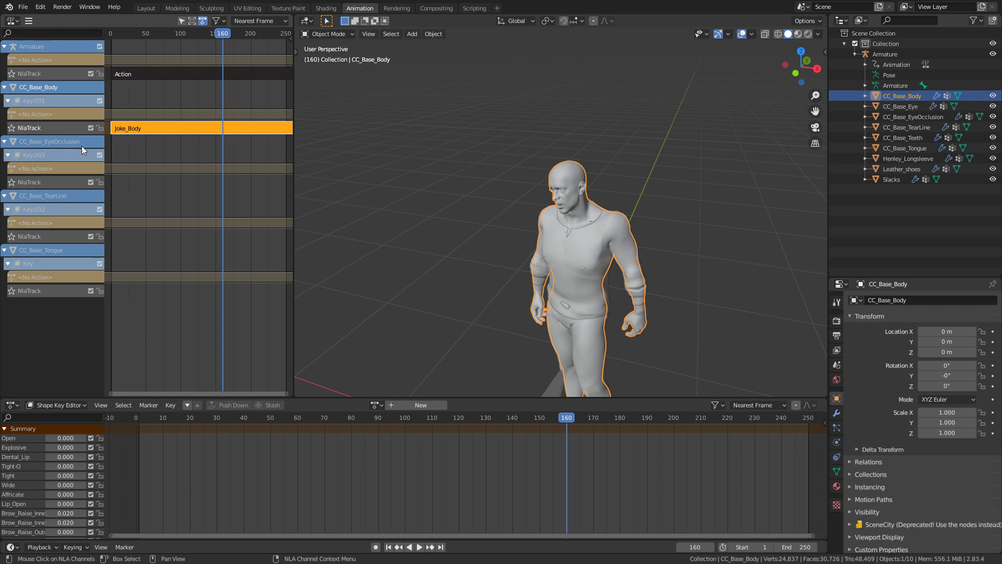
left_click(28, 182)
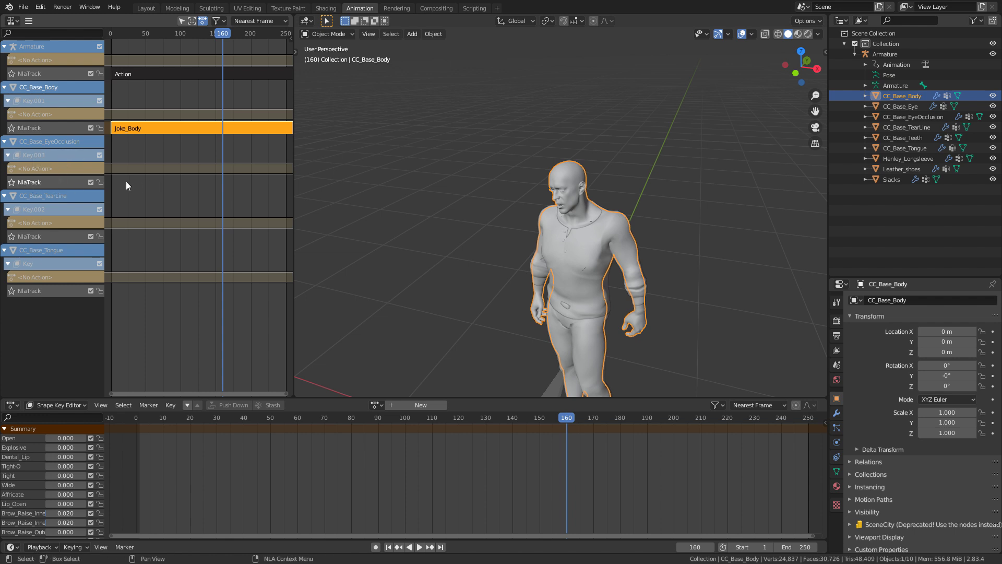
From frame 0, add Joke_OCC, Joke_Tear and Joke_Tounge strips to the EyeOcclusion, TearLine and Tongue tracks.
left_click_drag(220, 48, 110, 35)
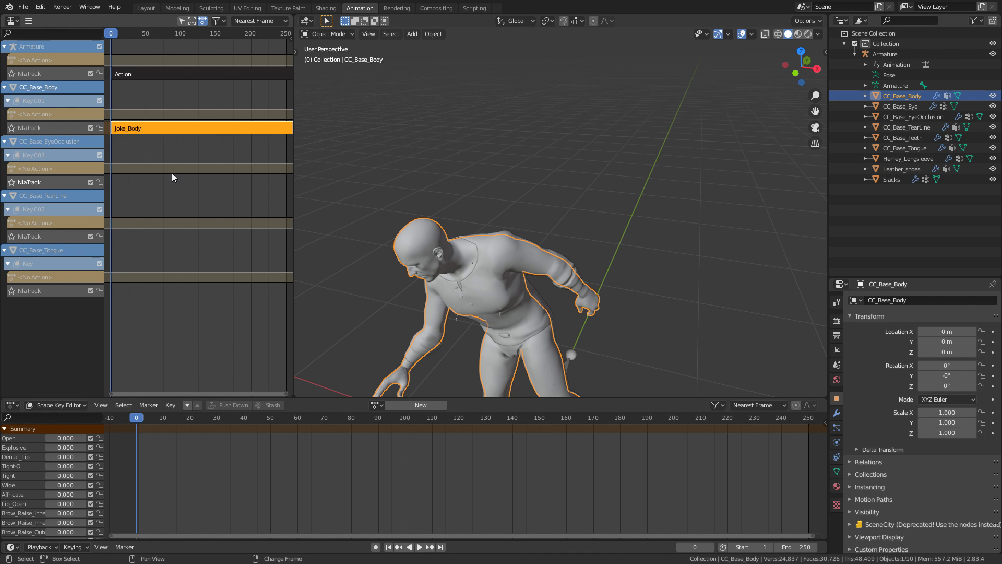
key("shift+a")
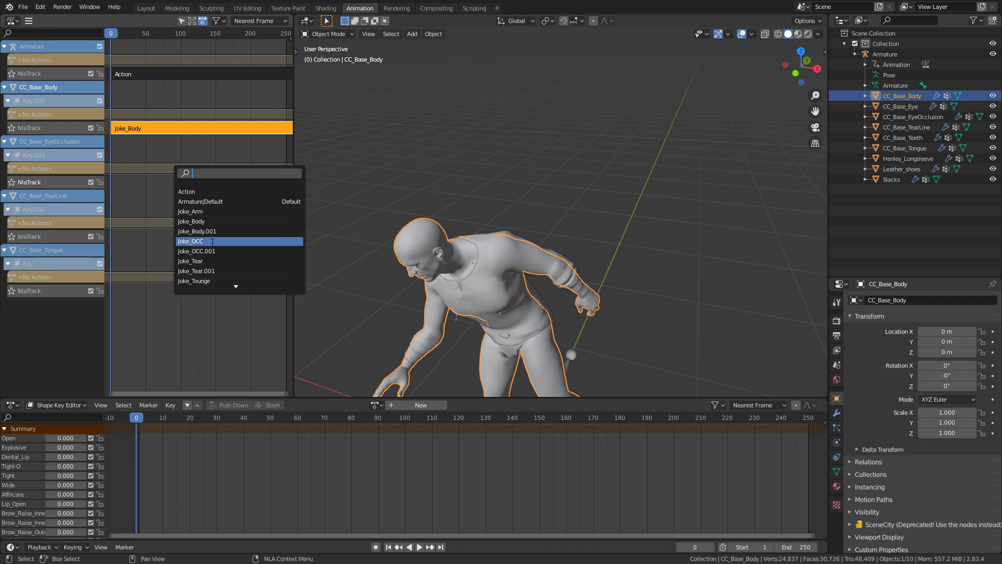
left_click(213, 241)
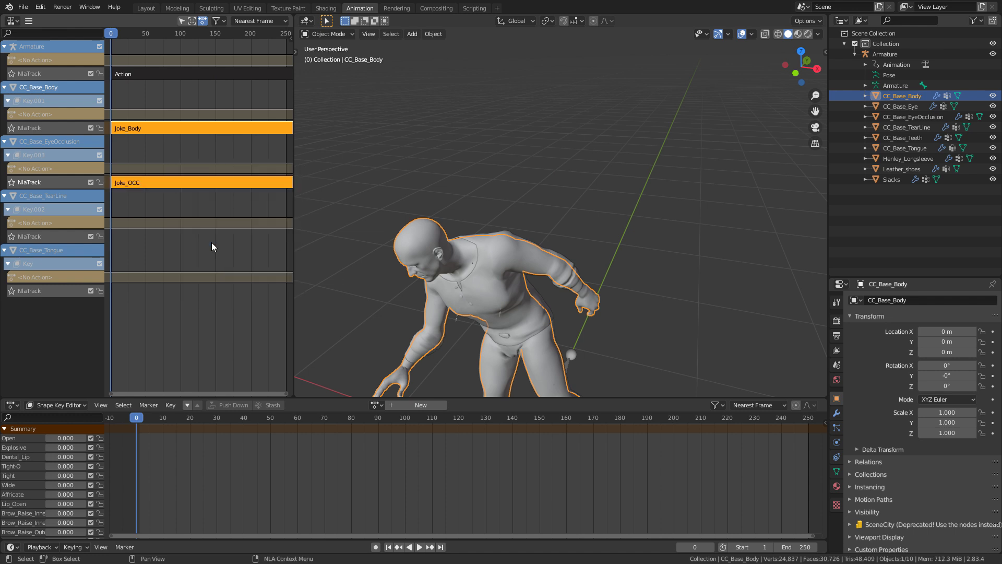
left_click(43, 237)
key("shift+a")
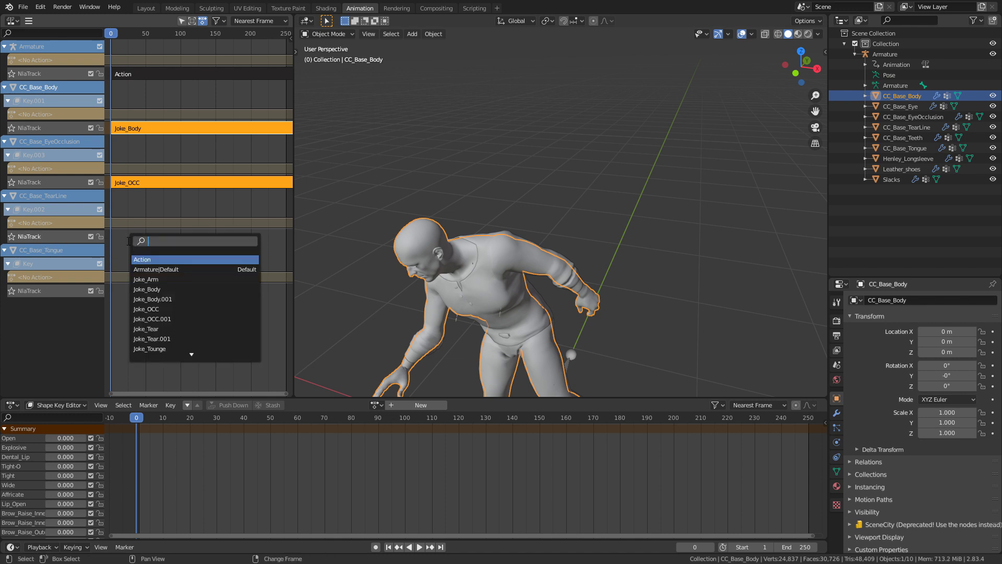
left_click(156, 330)
left_click(42, 292)
key("shift+a")
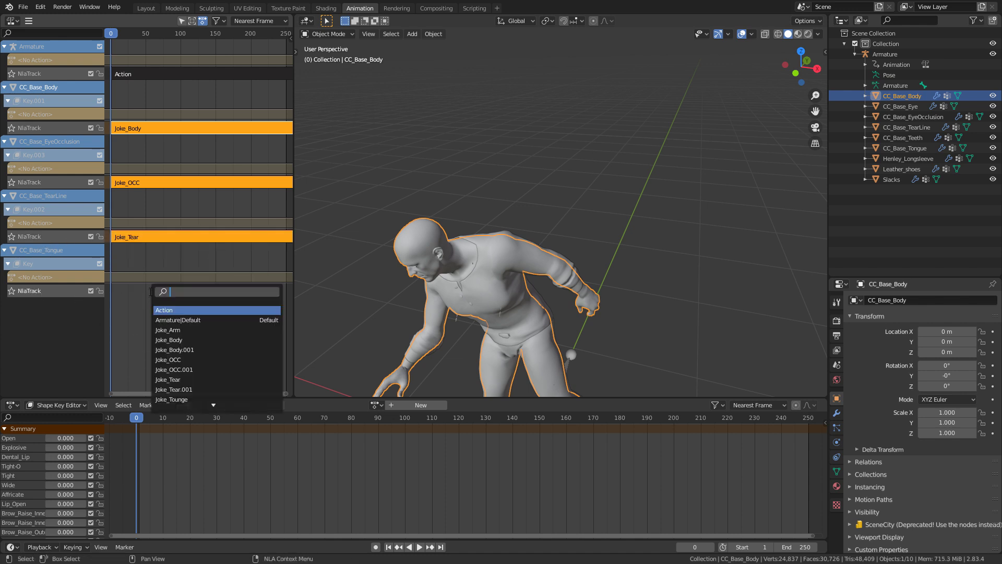
left_click(194, 400)
Play the stacked animation to about frame 167, orbiting in to view the character's face.
key("Home")
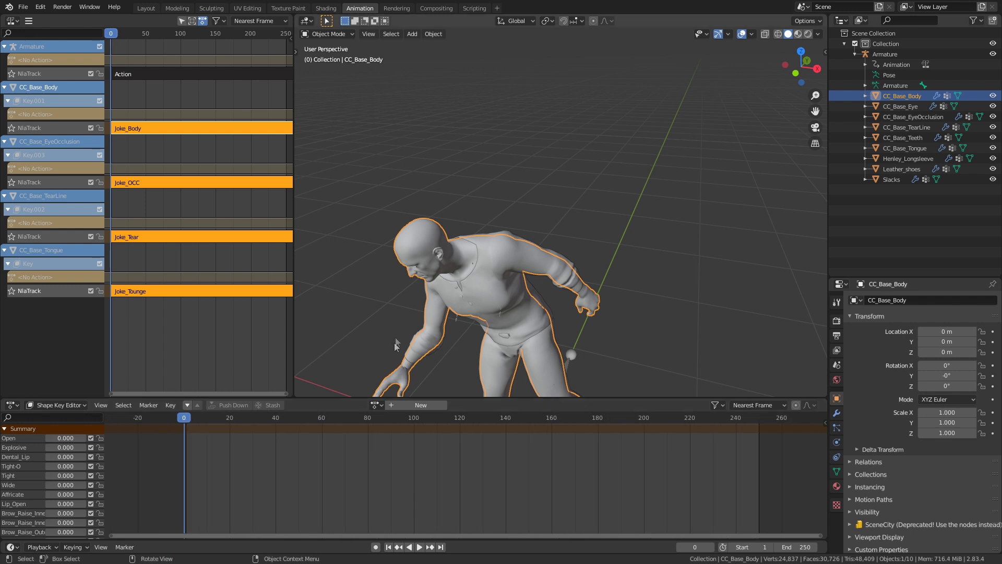
key("space")
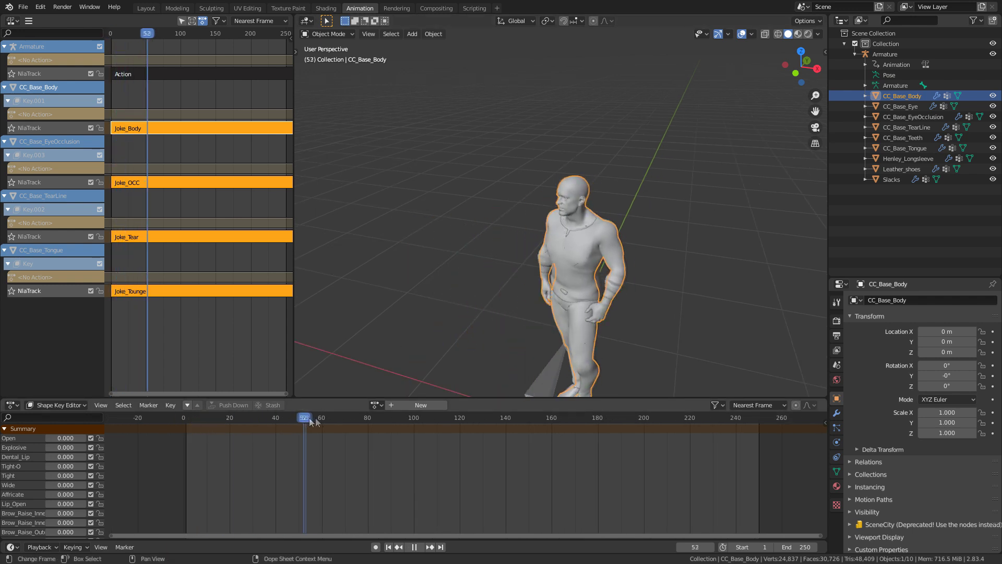
key("space")
middle_click_drag(488, 336, 552, 299)
scroll(553, 299, "up", 6)
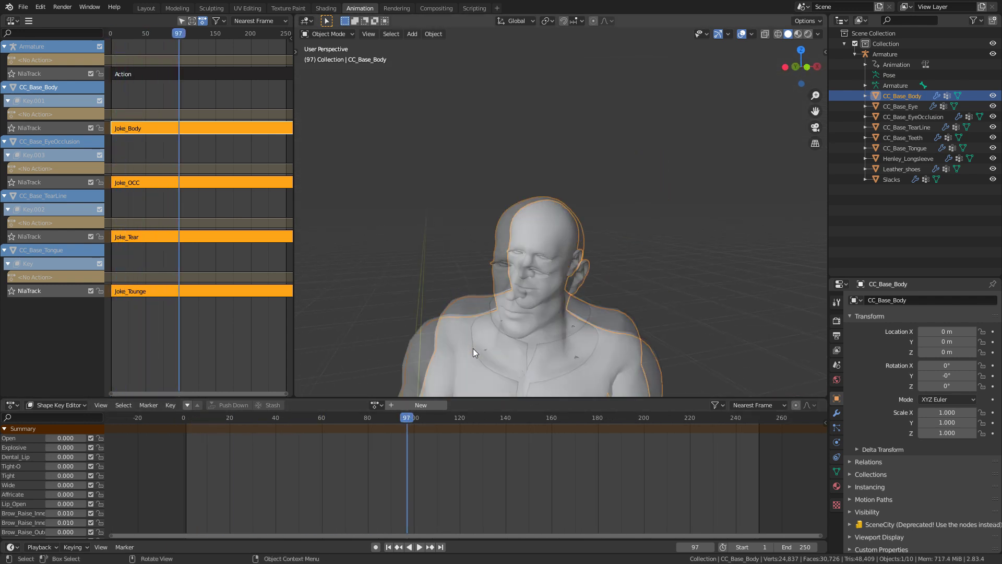
key("space")
left_click_drag(448, 417, 569, 417)
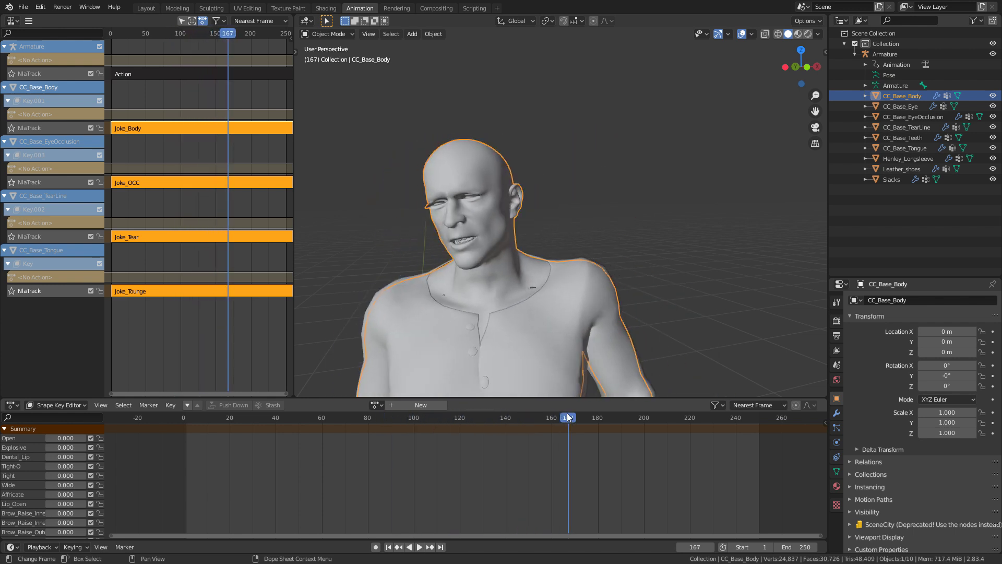